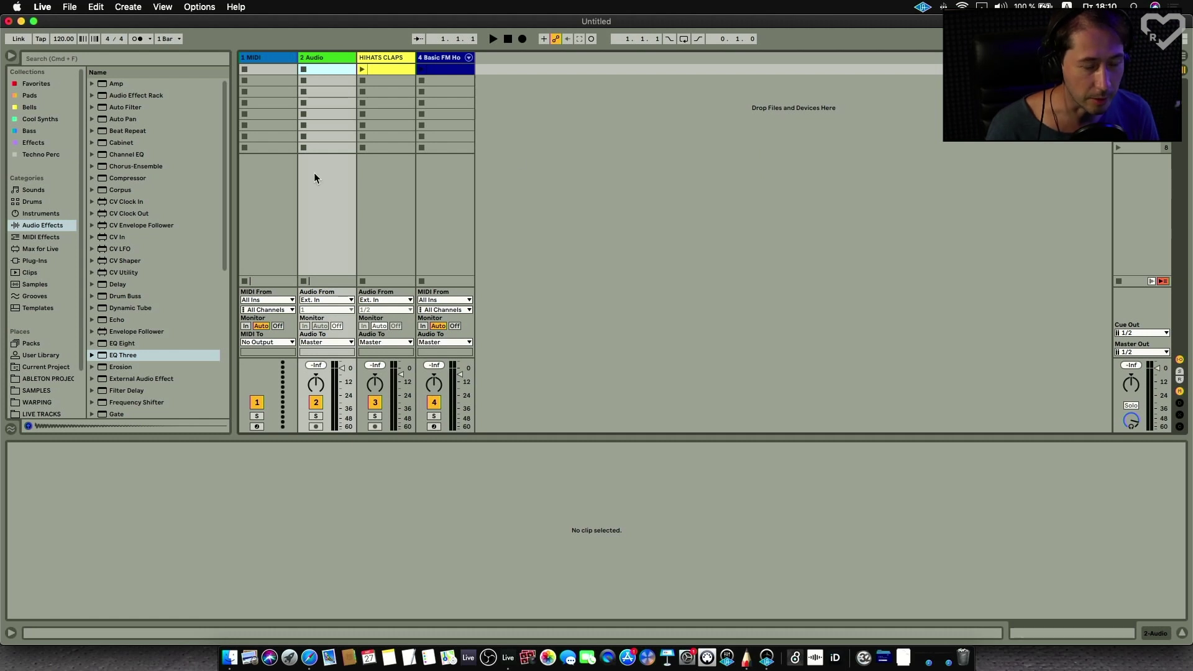
Step: Hide the tracks' input/output section and show the device chain of the first MIDI track
key("super+alt+i")
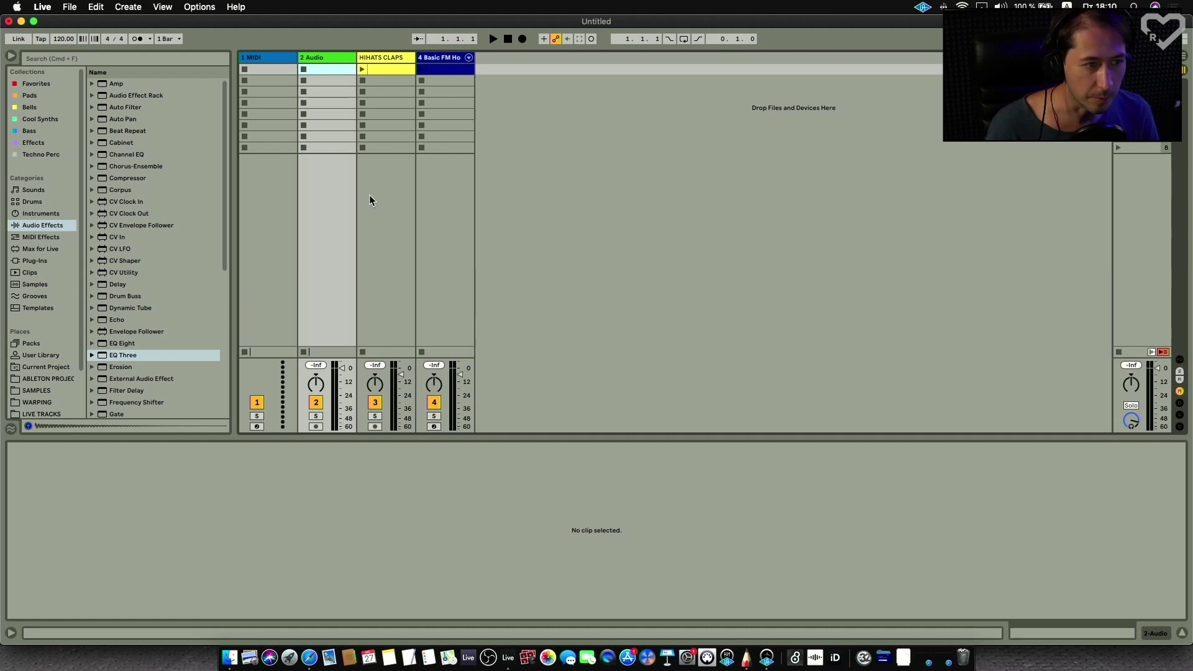
left_click(255, 56)
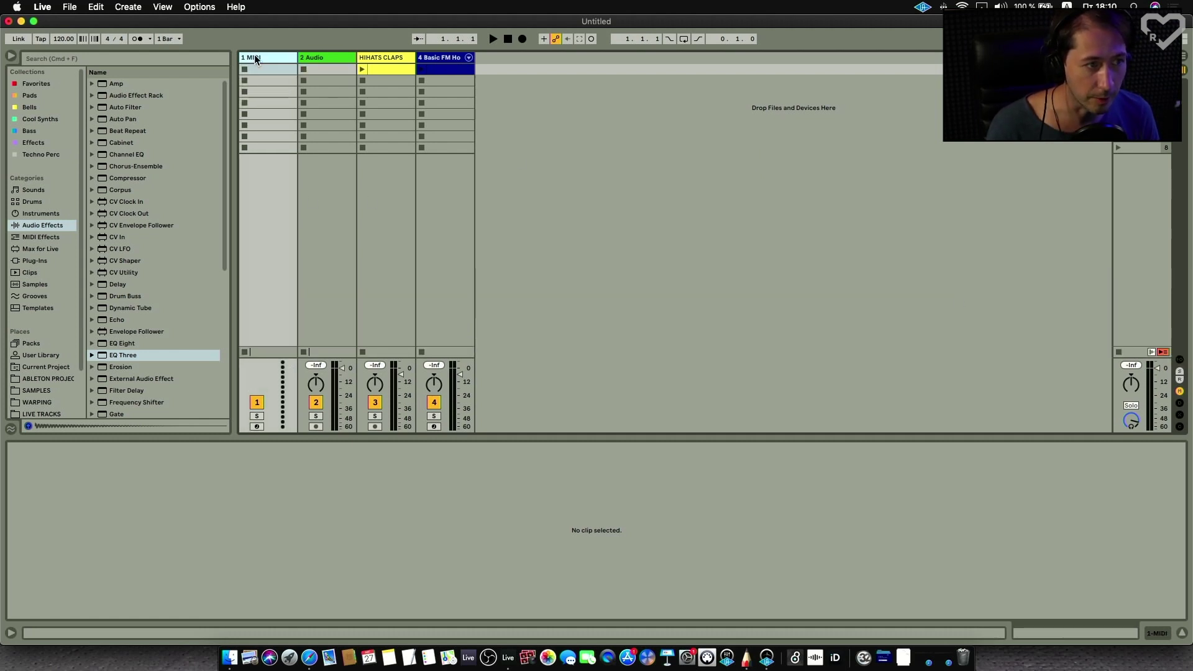
left_click(313, 58)
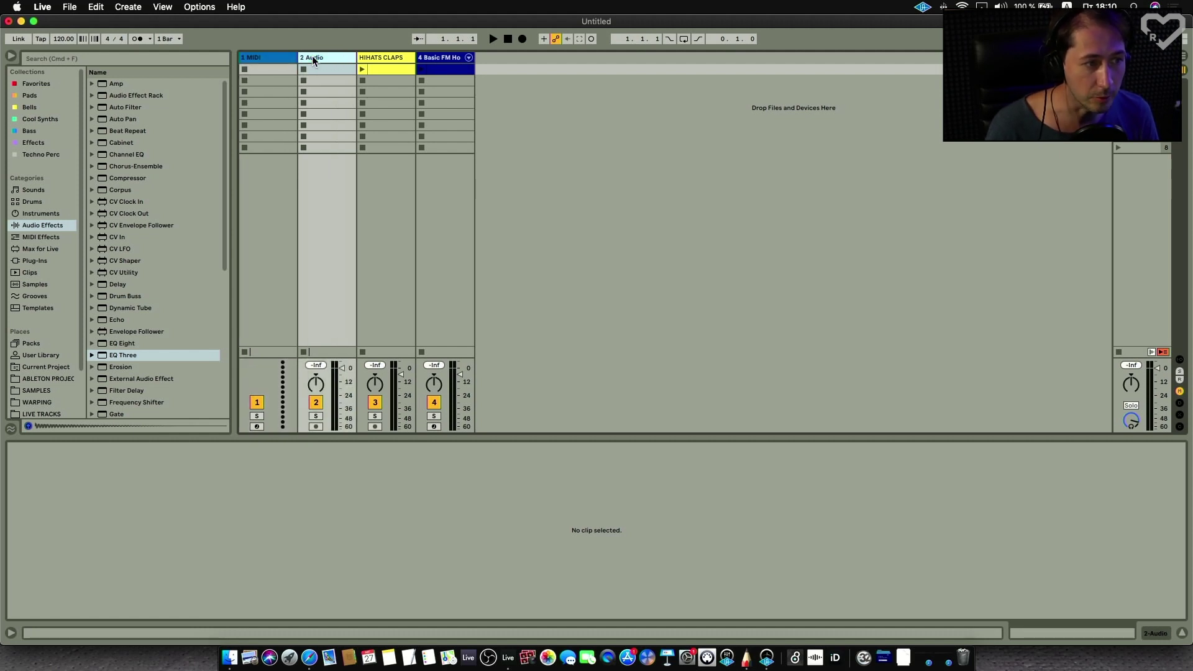
left_click(286, 58)
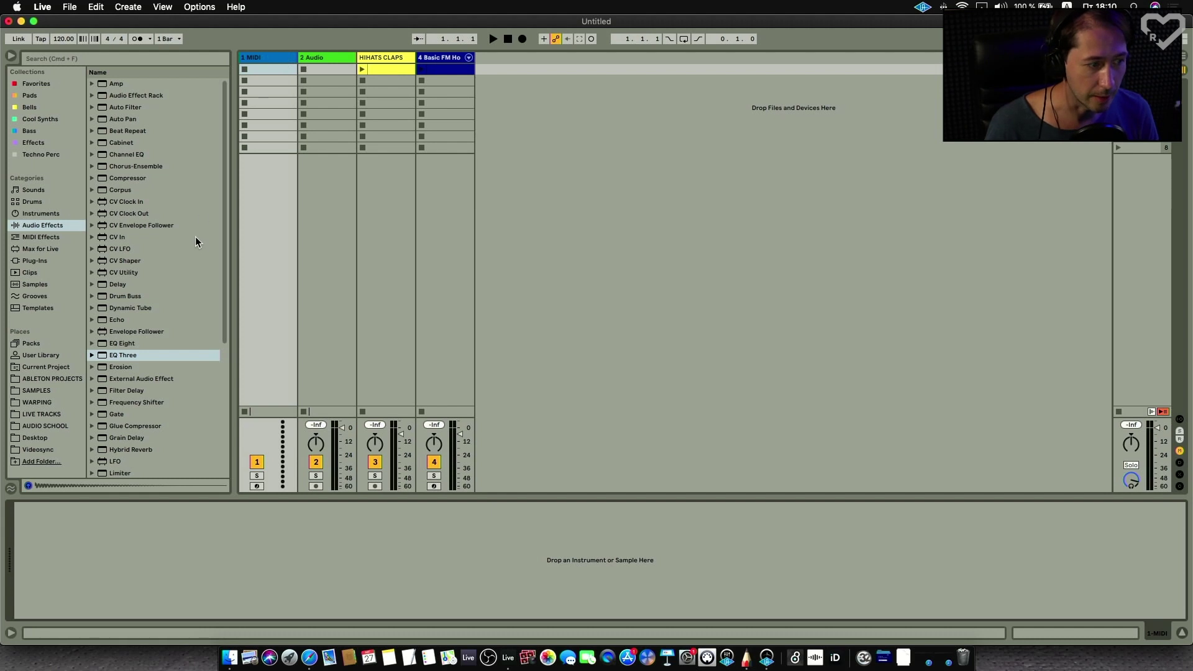
Step: Add the Vinyl Distortion effect to the MIDI track, followed by an Auto Filter
left_click(152, 356)
scroll(159, 404, "down", 6)
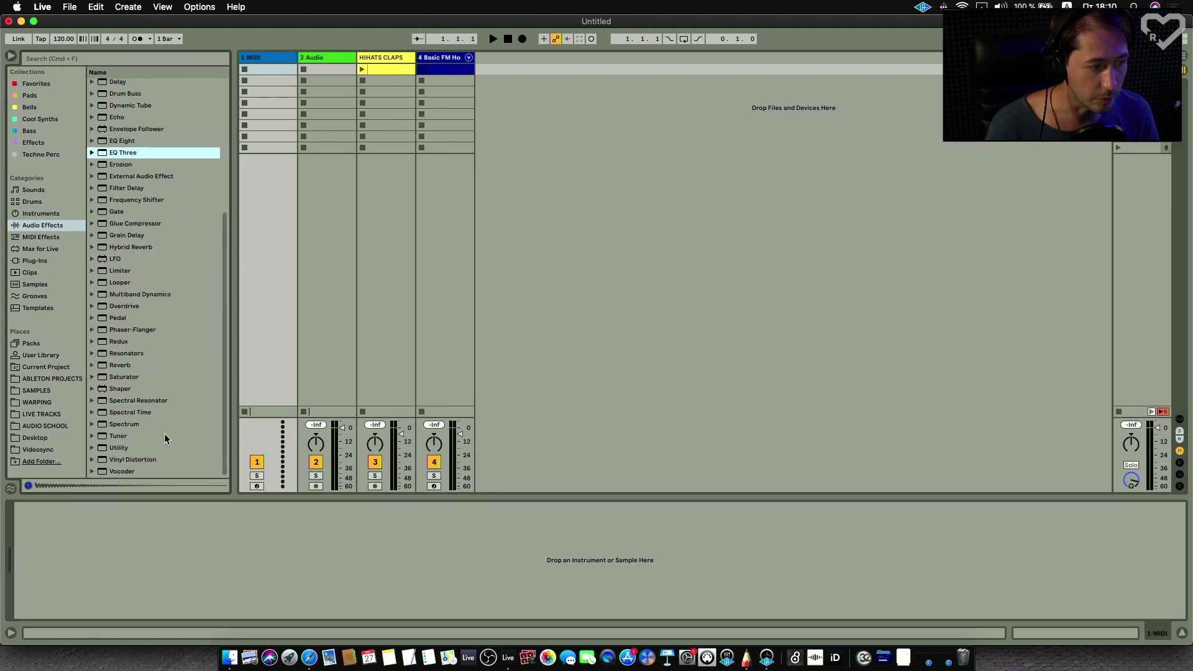
left_click_drag(128, 460, 130, 545)
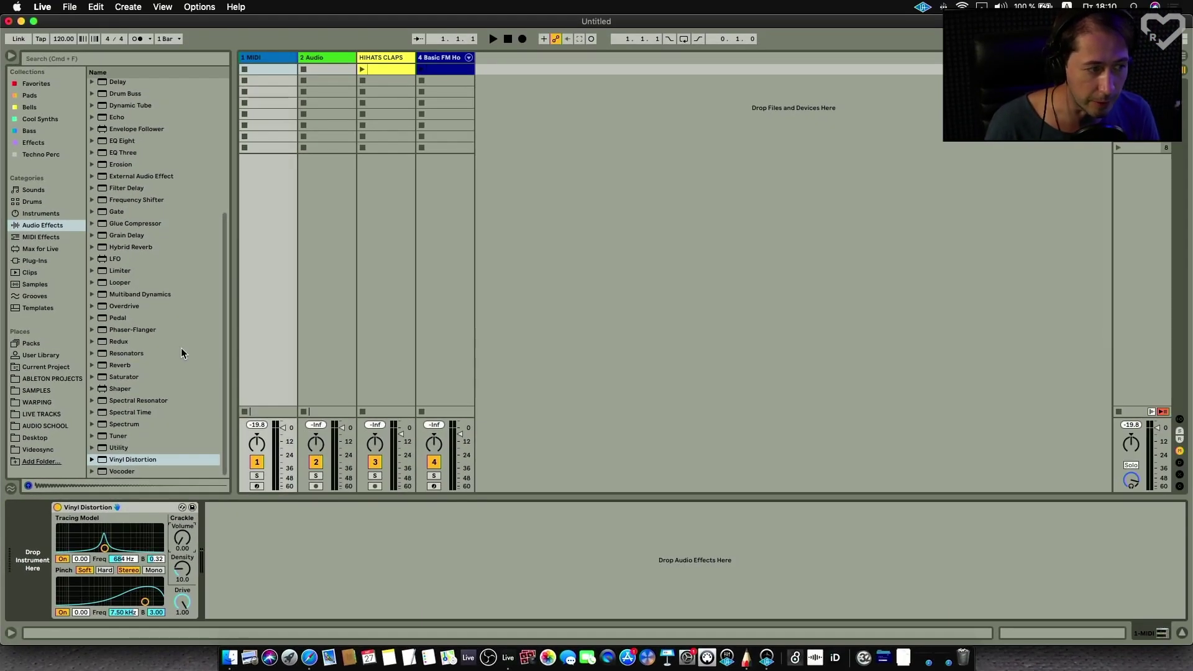
scroll(177, 348, "up", 5)
left_click_drag(125, 107, 276, 544)
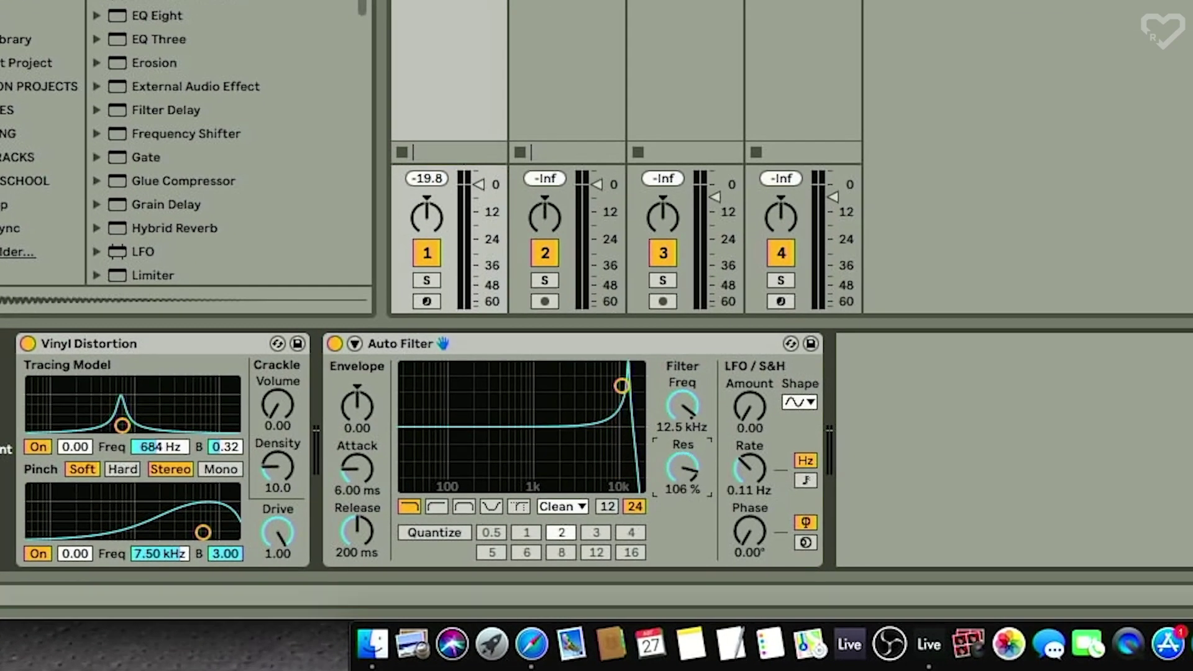
Step: Set the Auto Filter to about 80.9 Hz with 102 % resonance and choose the MS2 circuit
left_click_drag(621, 386, 444, 391)
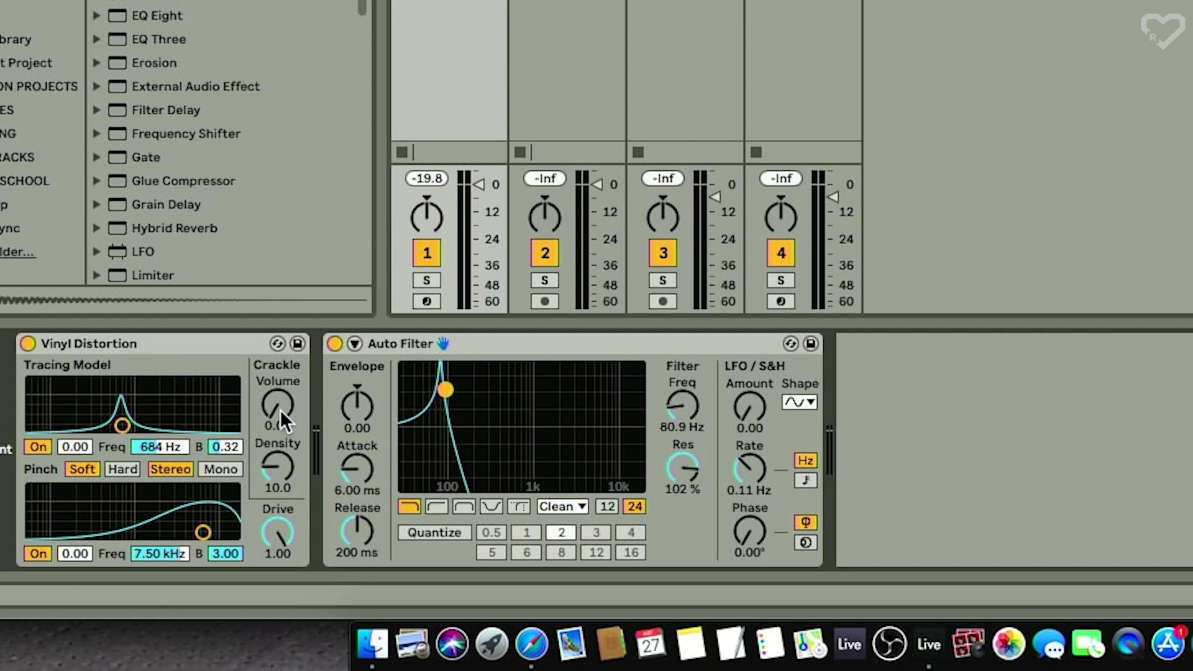
mouse_move(281, 409)
left_mouse_down()
mouse_move(281, 398)
mouse_move(285, 415)
left_mouse_up()
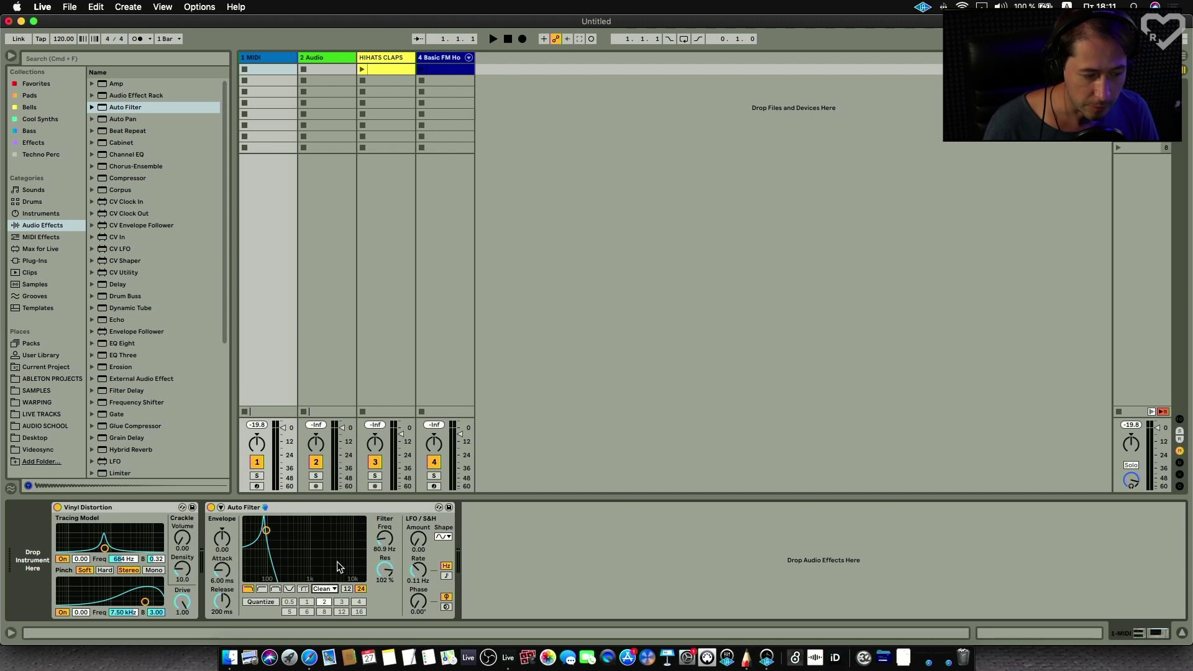
left_click(326, 589)
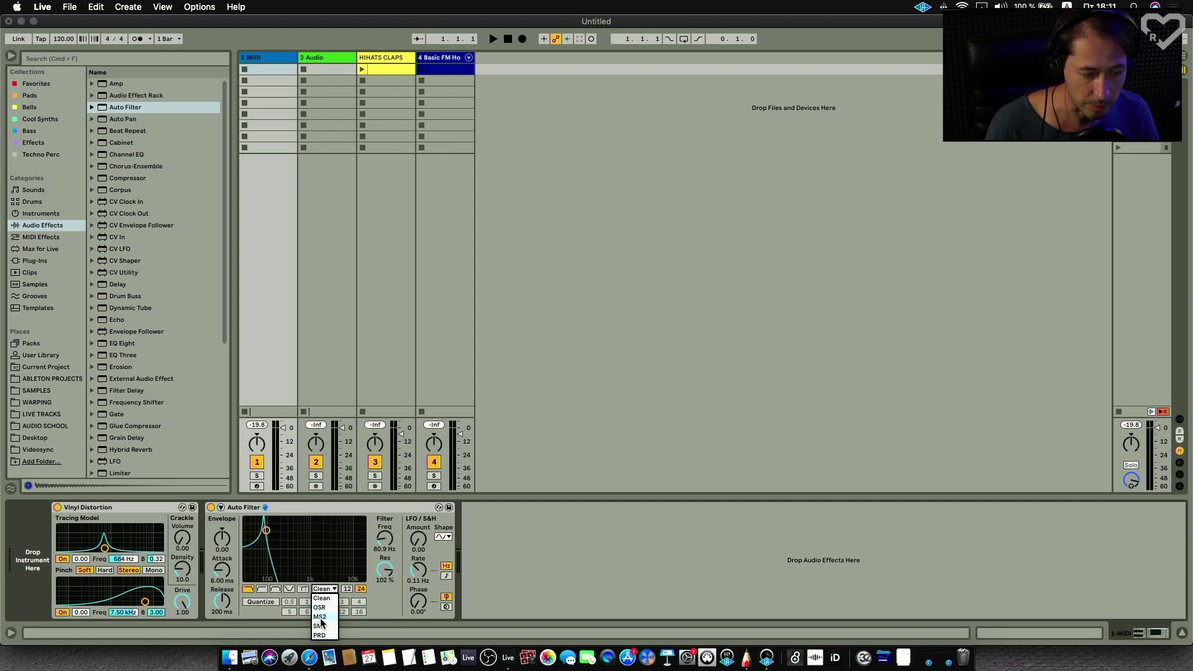
left_click(320, 617)
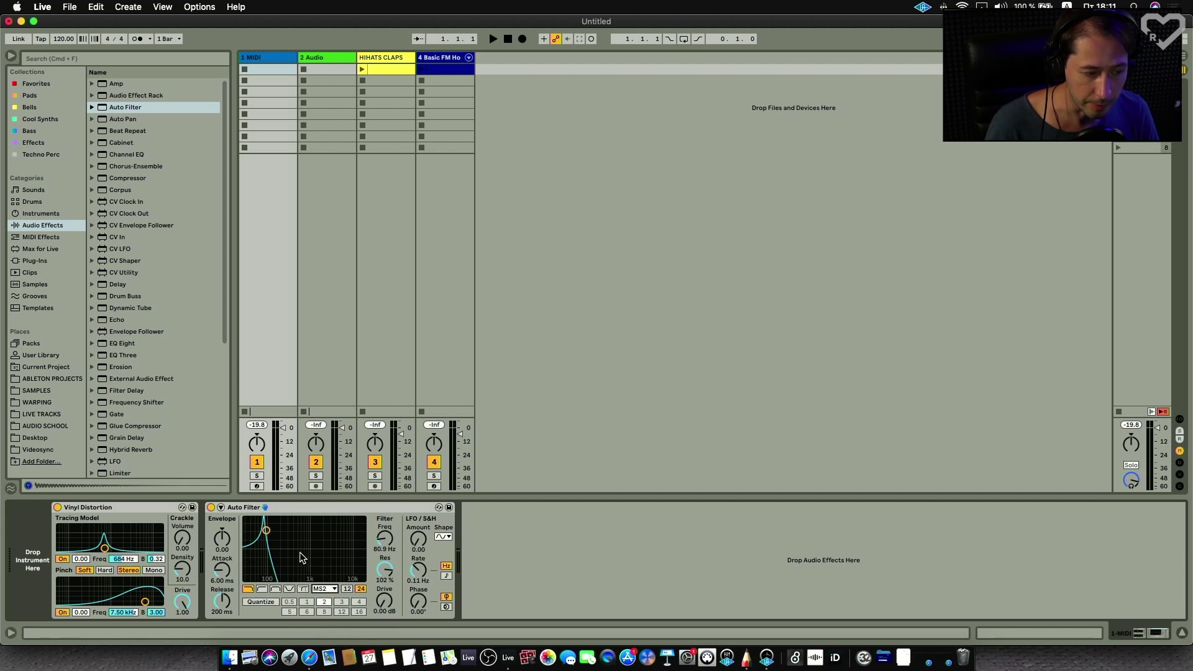
Step: Excite the filter with Vinyl Distortion's crackle volume, and compare the sound with Auto Filter switched off and on
left_click(184, 540)
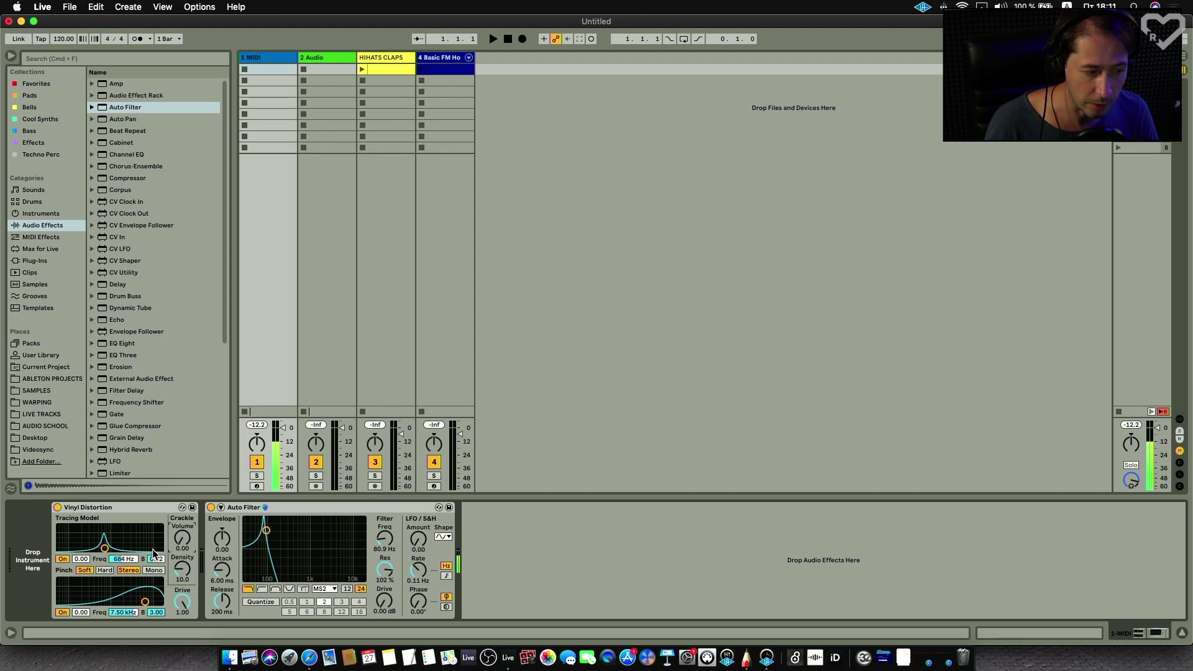
left_click(211, 507)
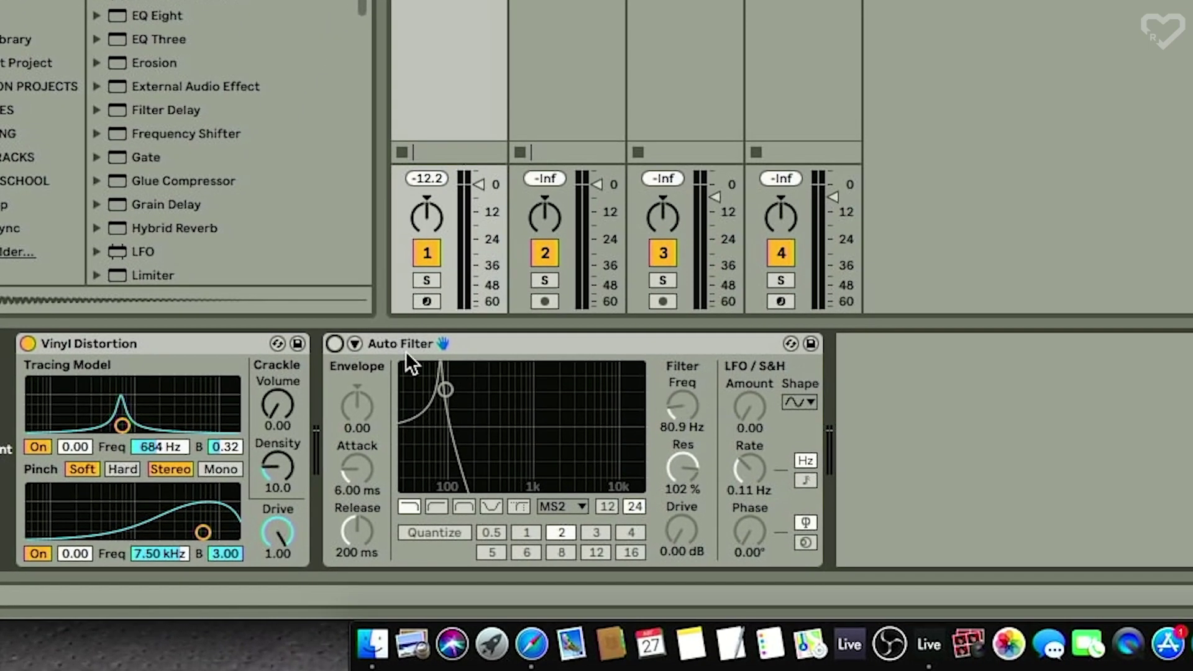
left_click(334, 344)
Step: Set Auto Filter's LFO shape to a descending sawtooth and audition an LFO amount of 30 before returning it to 0
left_click(800, 403)
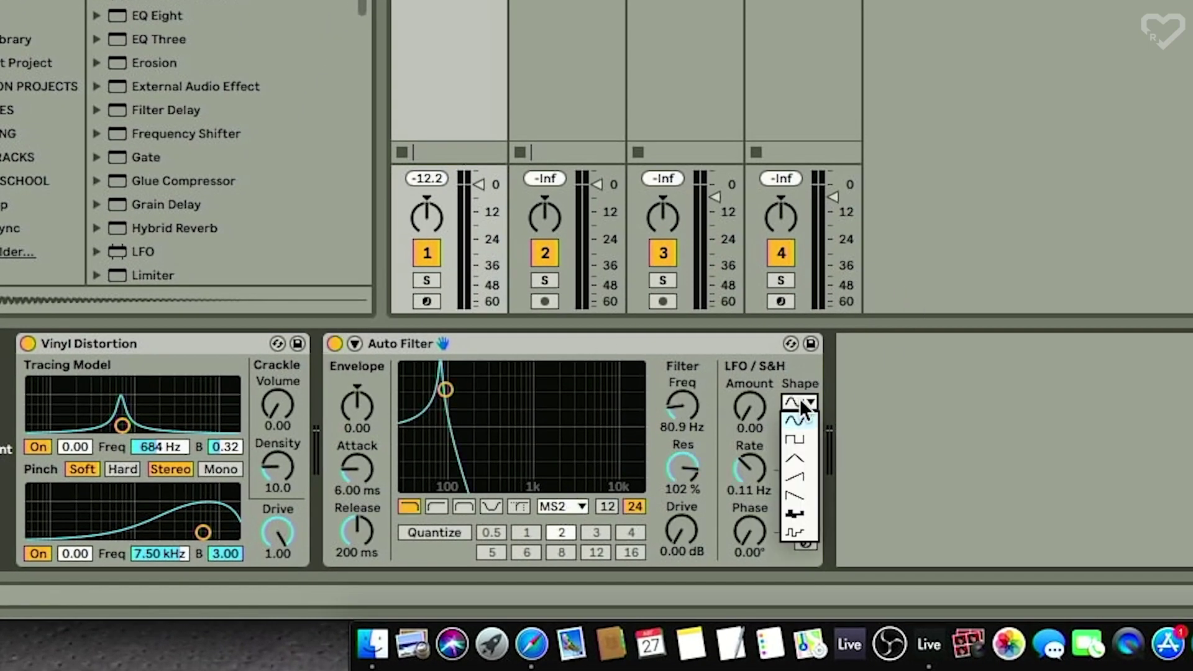
left_click(796, 495)
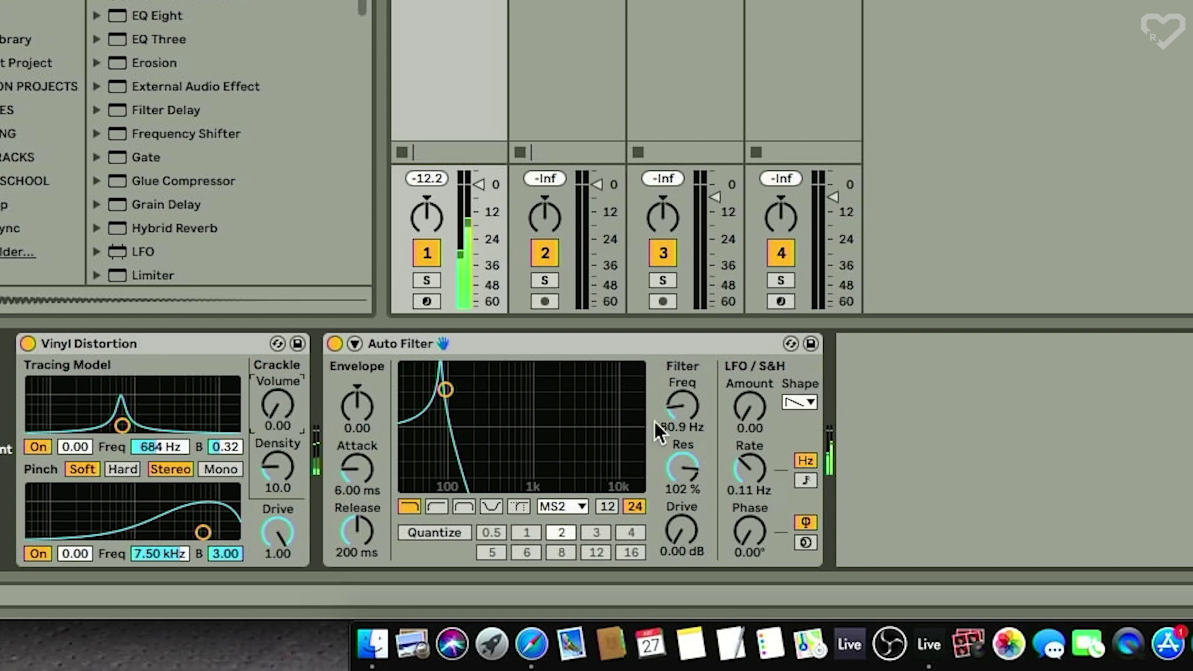
left_click(749, 407)
mouse_move(749, 407)
left_mouse_down()
mouse_move(749, 379)
mouse_move(744, 422)
left_mouse_up()
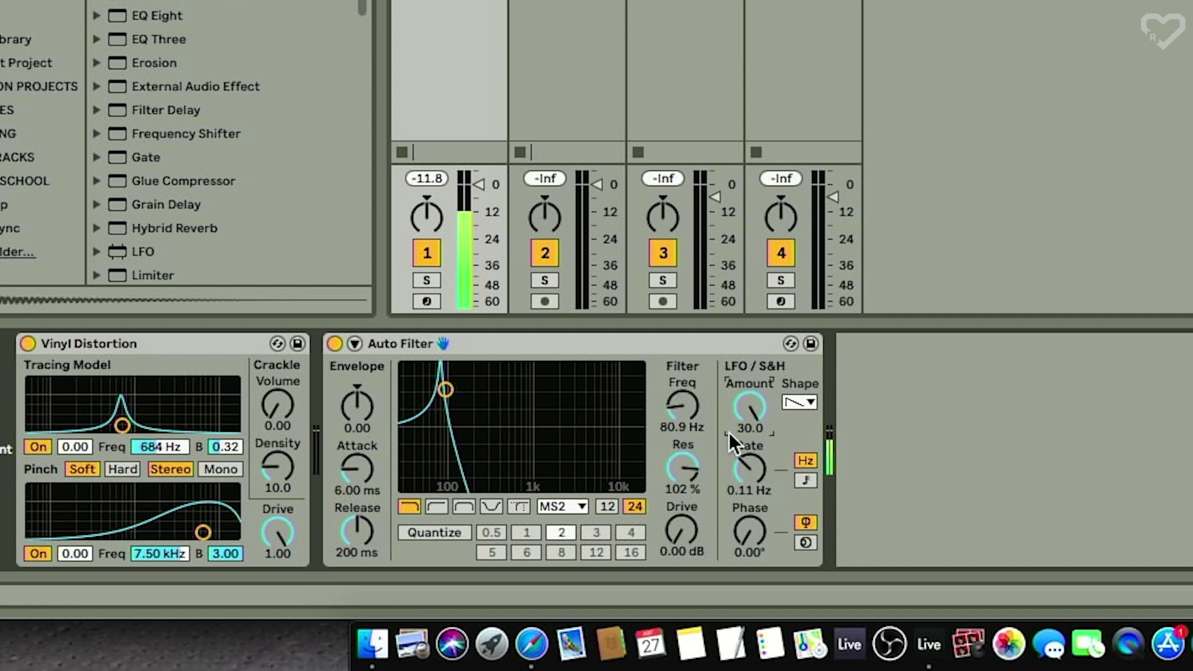
left_click_drag(749, 407, 750, 437)
Step: Sync Auto Filter's LFO to the tempo at a rate of 1/4 with an amount of 15
left_click(802, 477)
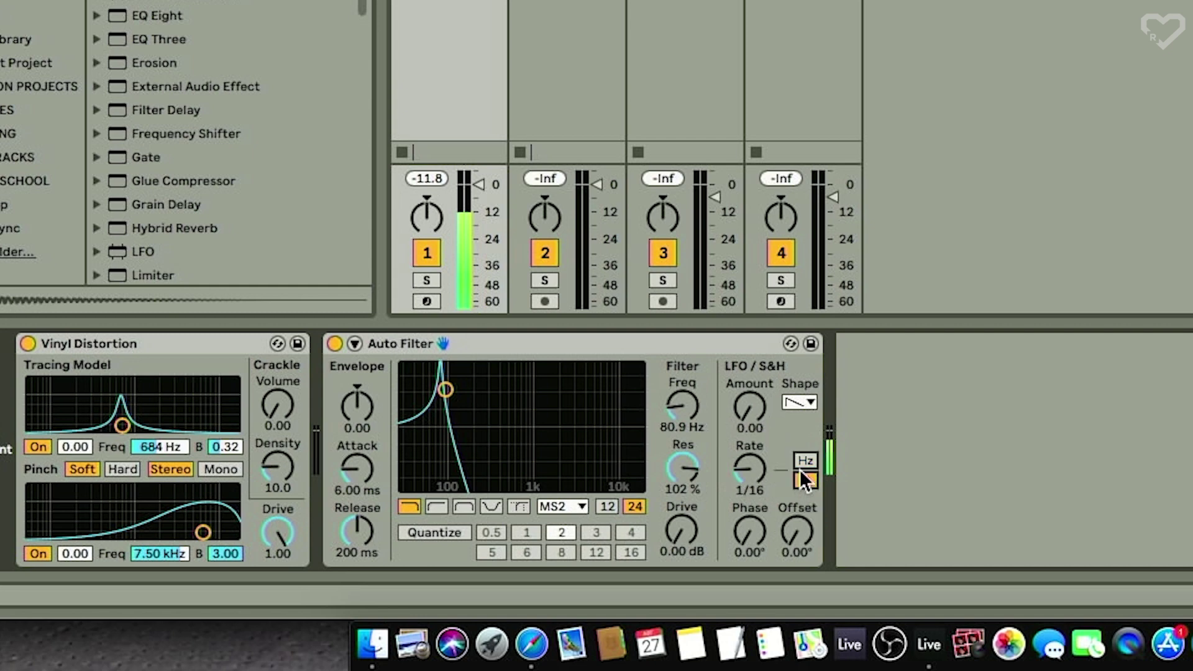
left_click_drag(749, 469, 749, 455)
left_click_drag(744, 416, 744, 398)
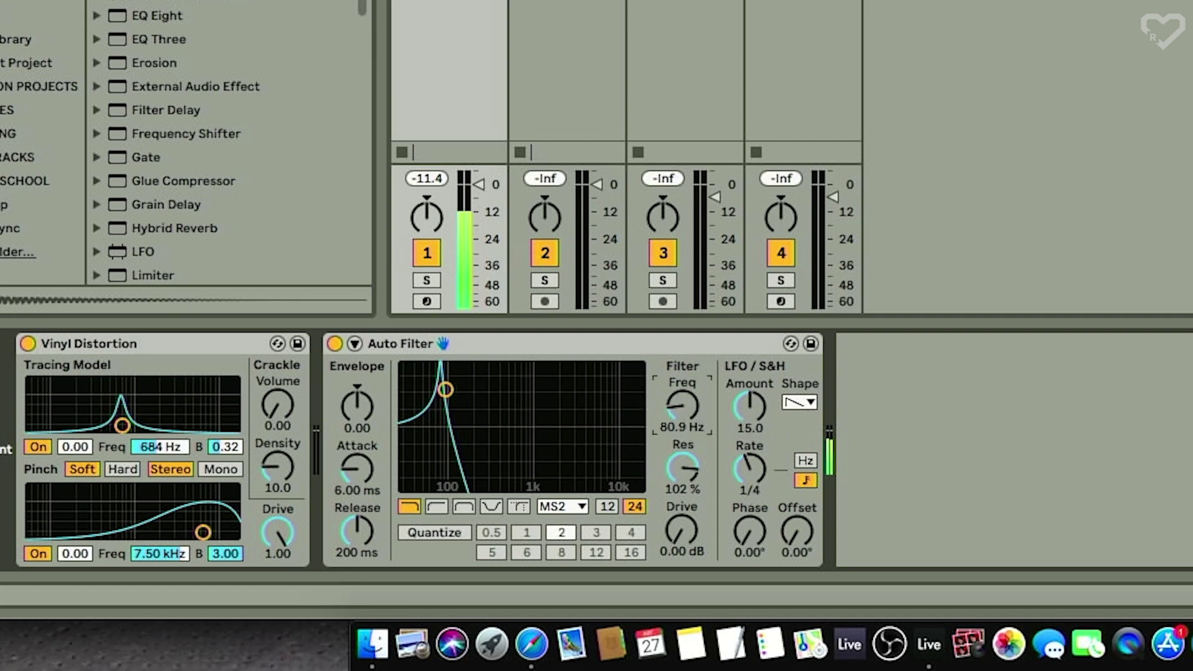
Step: Retune the Auto Filter to 57.2 Hz with the SMP circuit and an LFO amount of 18.3, retriggering the crackle
left_click_drag(683, 405, 682, 415)
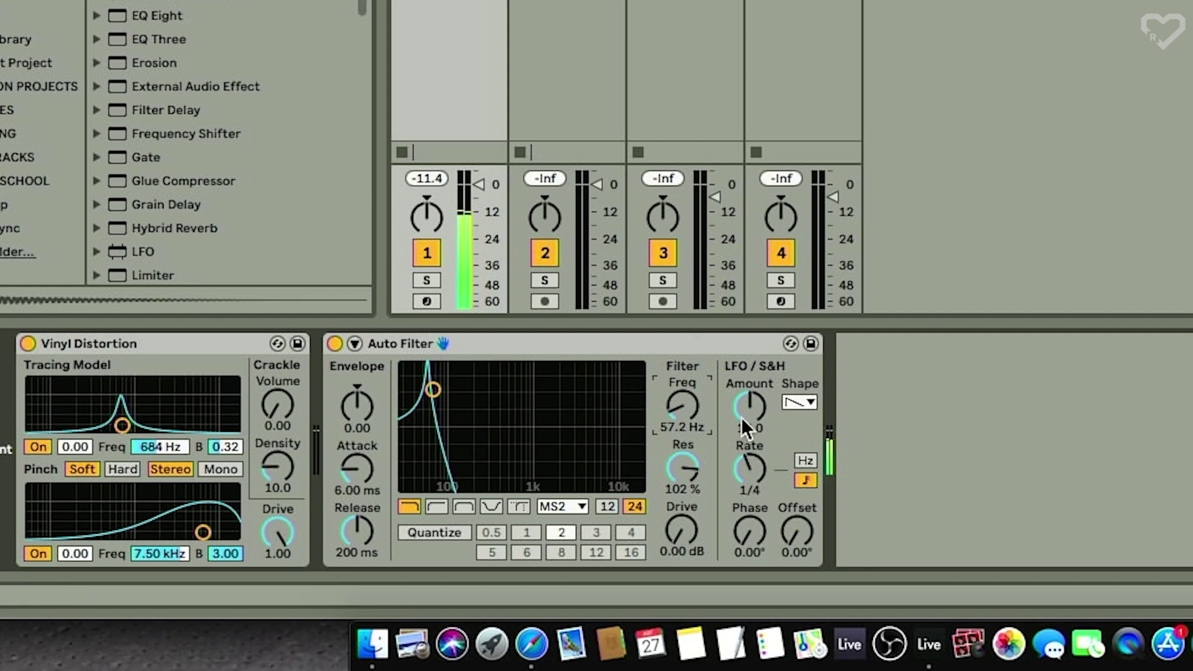
left_click_drag(748, 400, 748, 350)
left_click(577, 508)
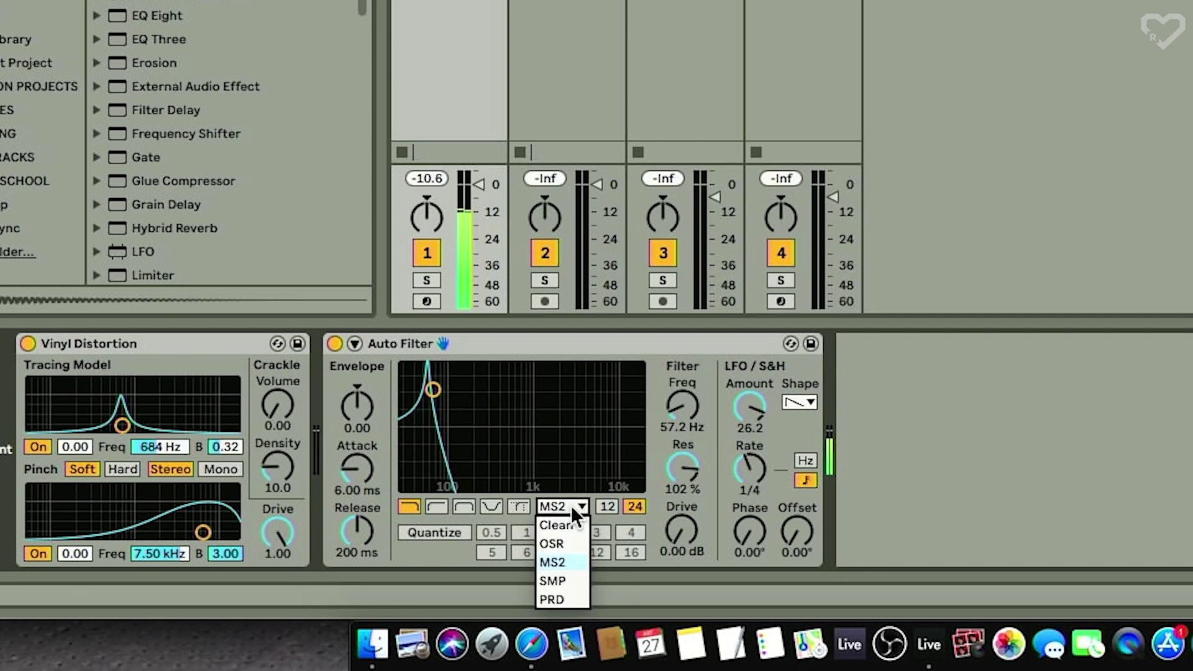
left_click(558, 580)
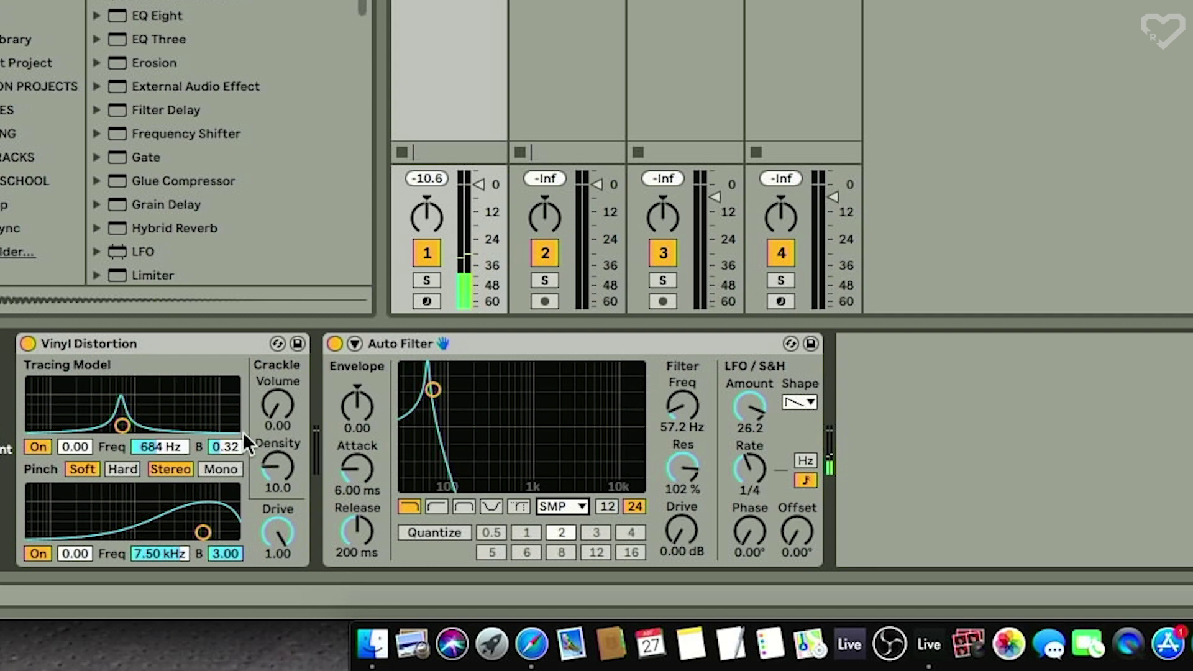
left_click_drag(277, 405, 305, 417)
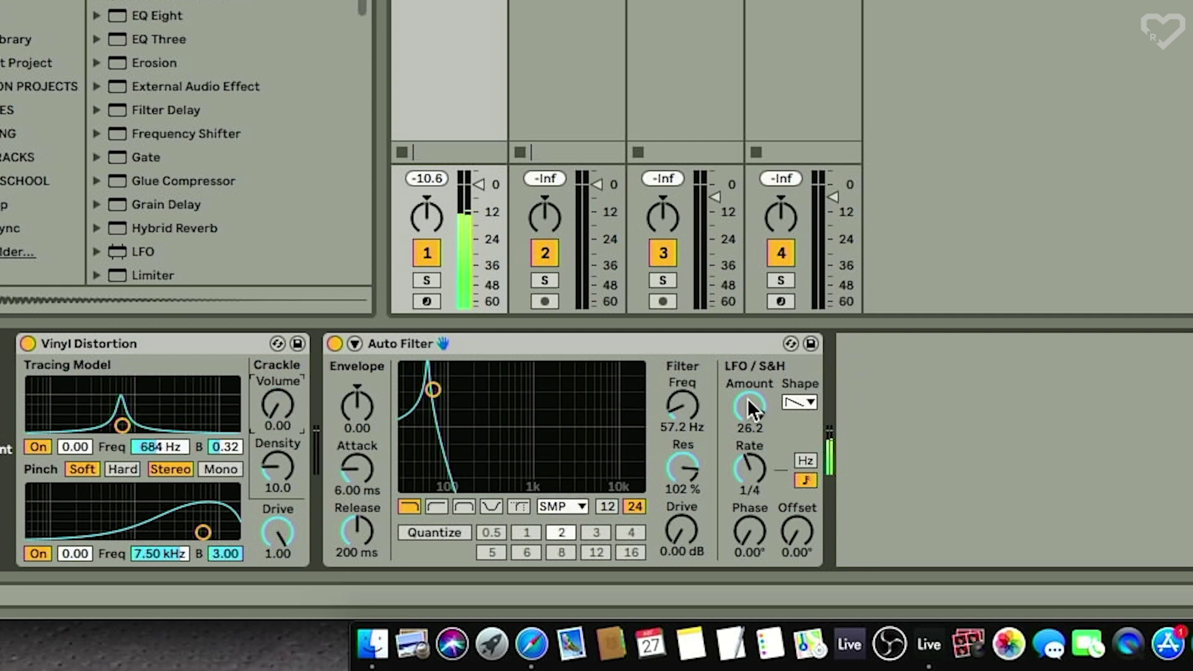
left_click_drag(748, 401, 749, 415)
Step: Add a Utility after the Auto Filter and make its output mono
scroll(262, 51, "down", 6)
left_click_drag(147, 225, 937, 408)
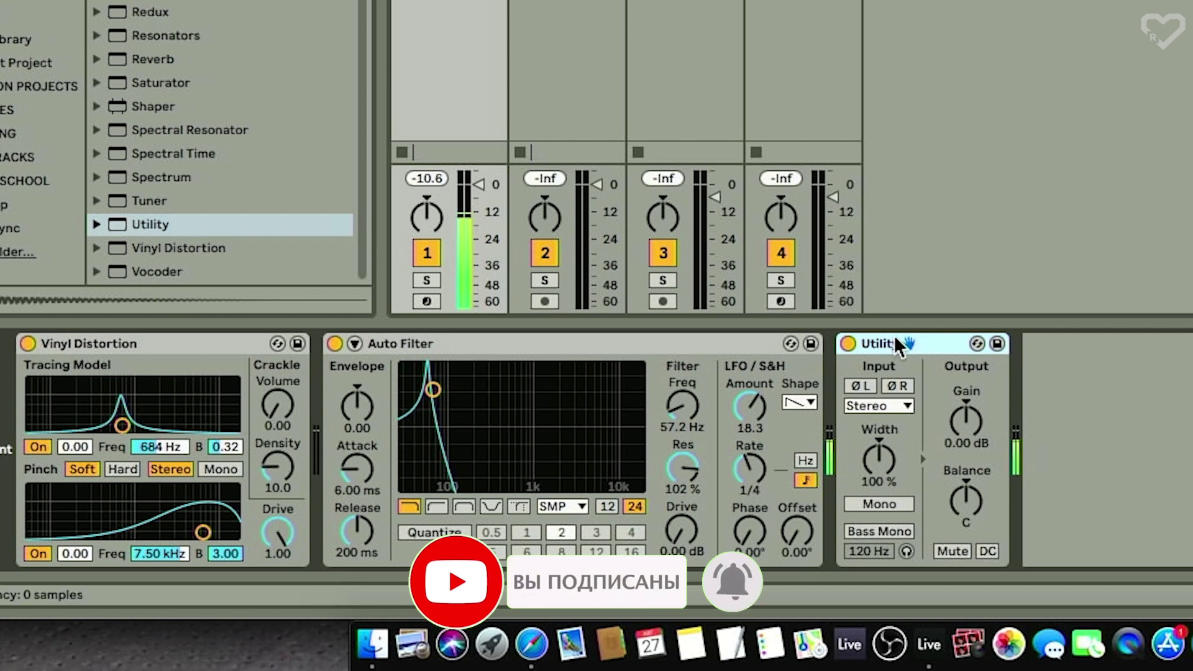
left_click(889, 502)
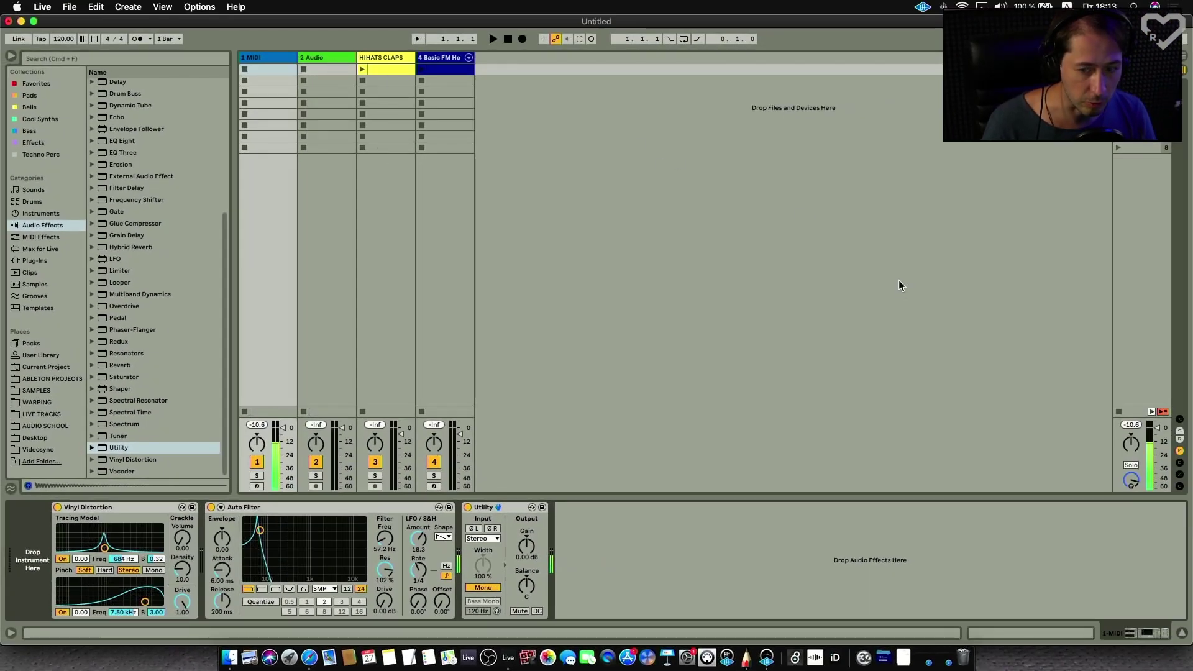
Step: Show the input/output section, set the 2 Audio track's input to Resampling, and arm that track for recording
left_click(1180, 420)
left_click(331, 360)
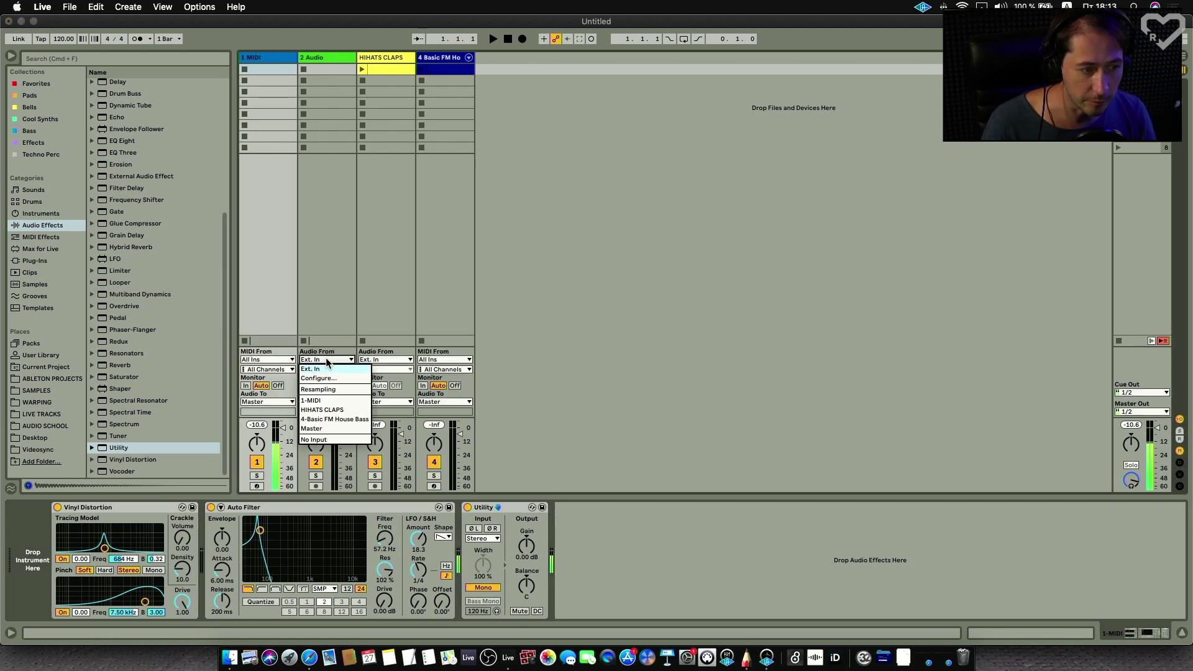
left_click(328, 390)
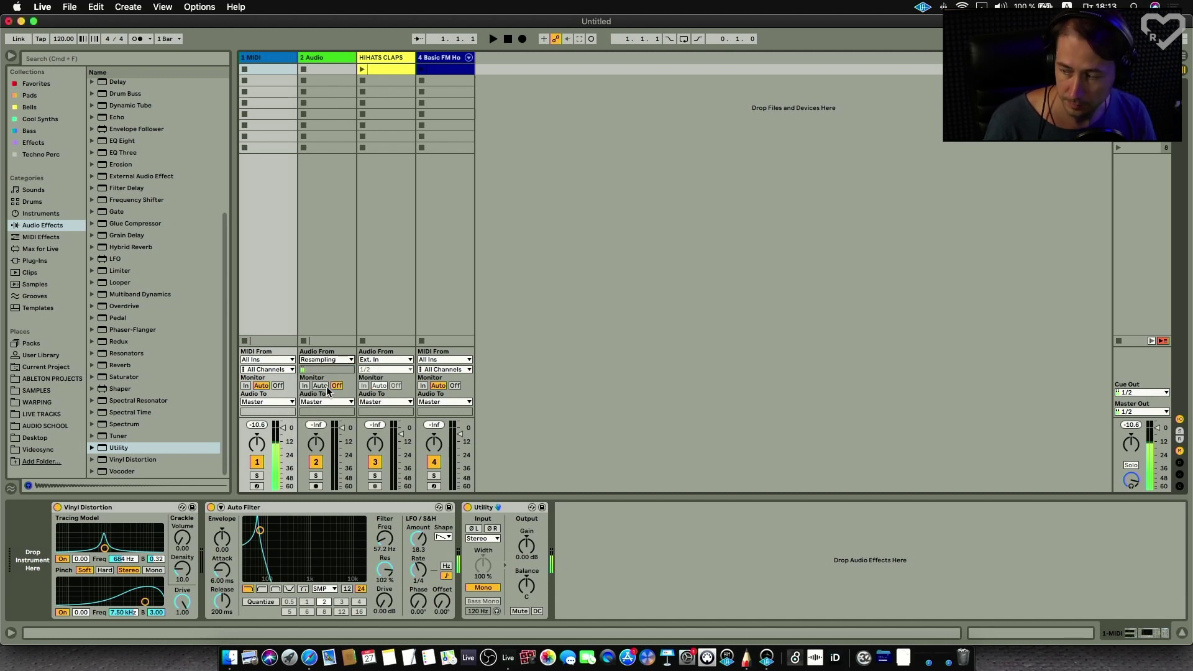
left_click(316, 486)
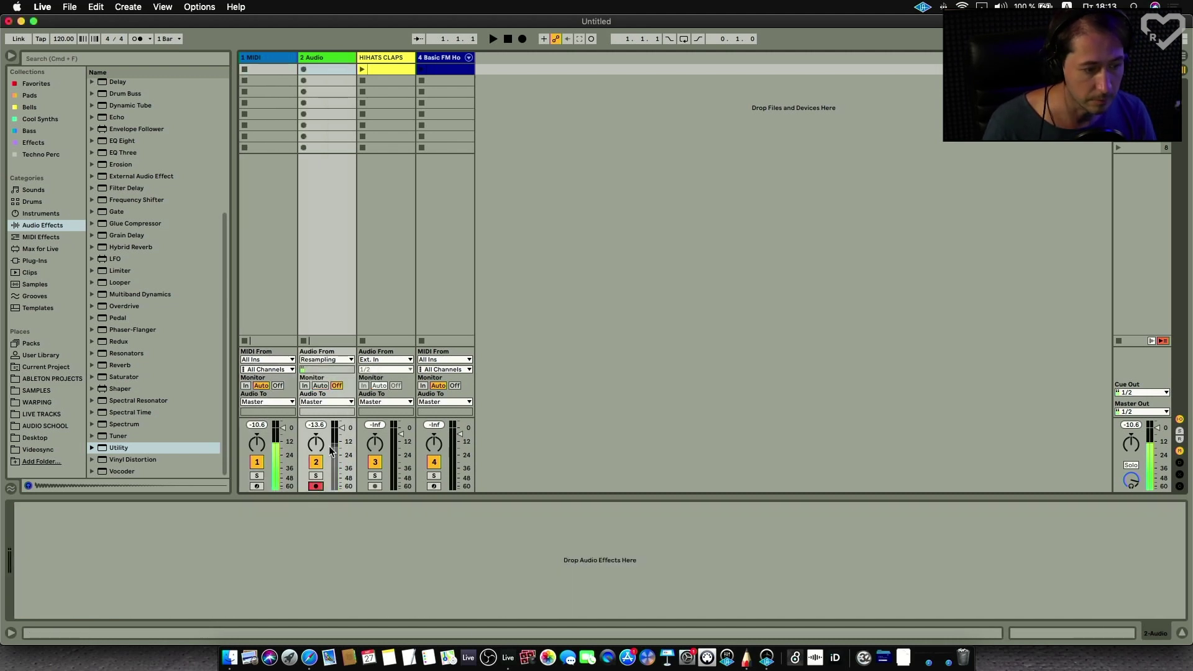
Step: Record the generated sound into the first clip slot of the 2 Audio track and open the recorded clip
left_click(299, 69)
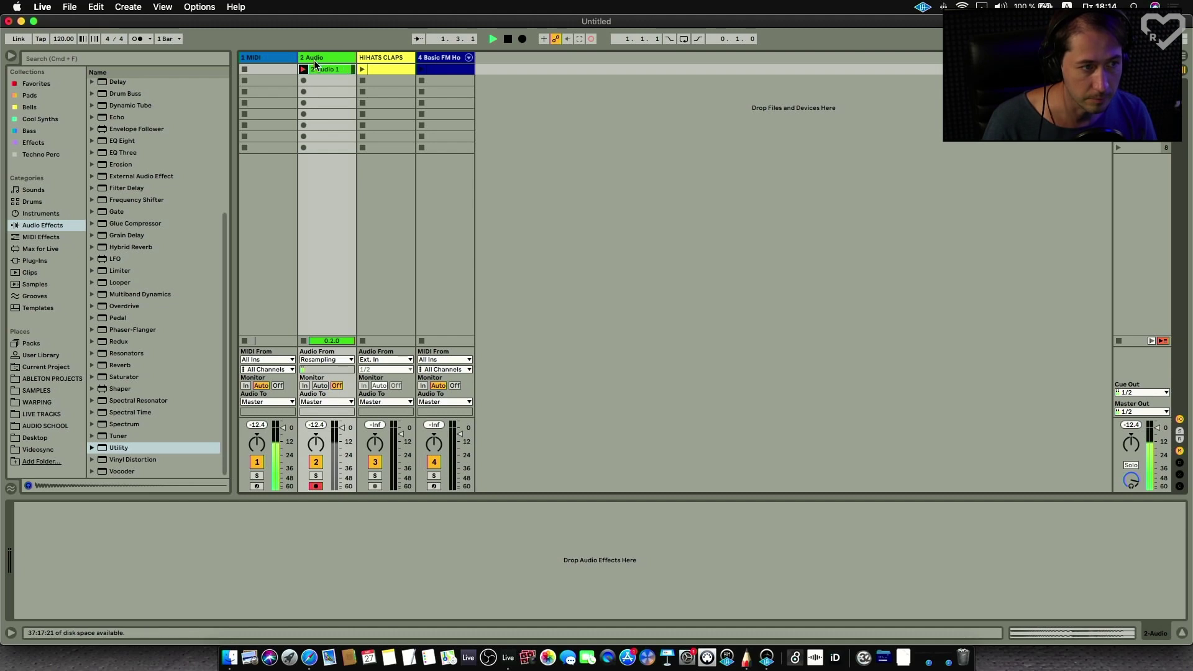
left_click(314, 69)
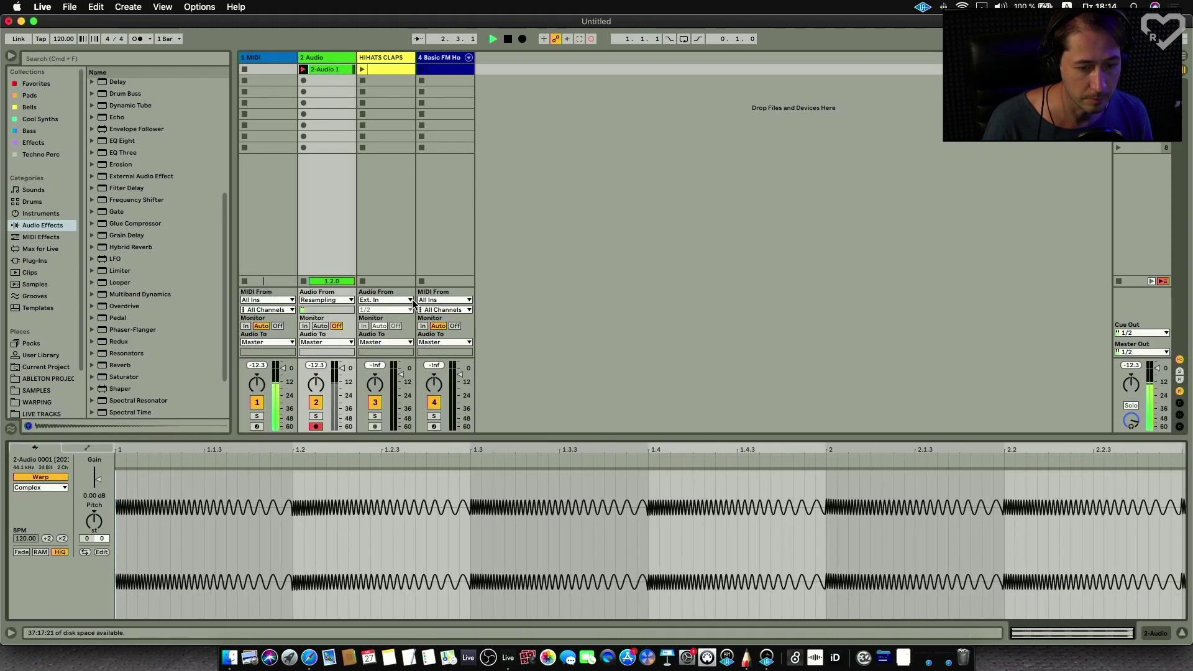
Step: Switch off the MIDI track's Auto Filter, and delete Vinyl Distortion, Auto Filter and Utility from that track
left_click(273, 61)
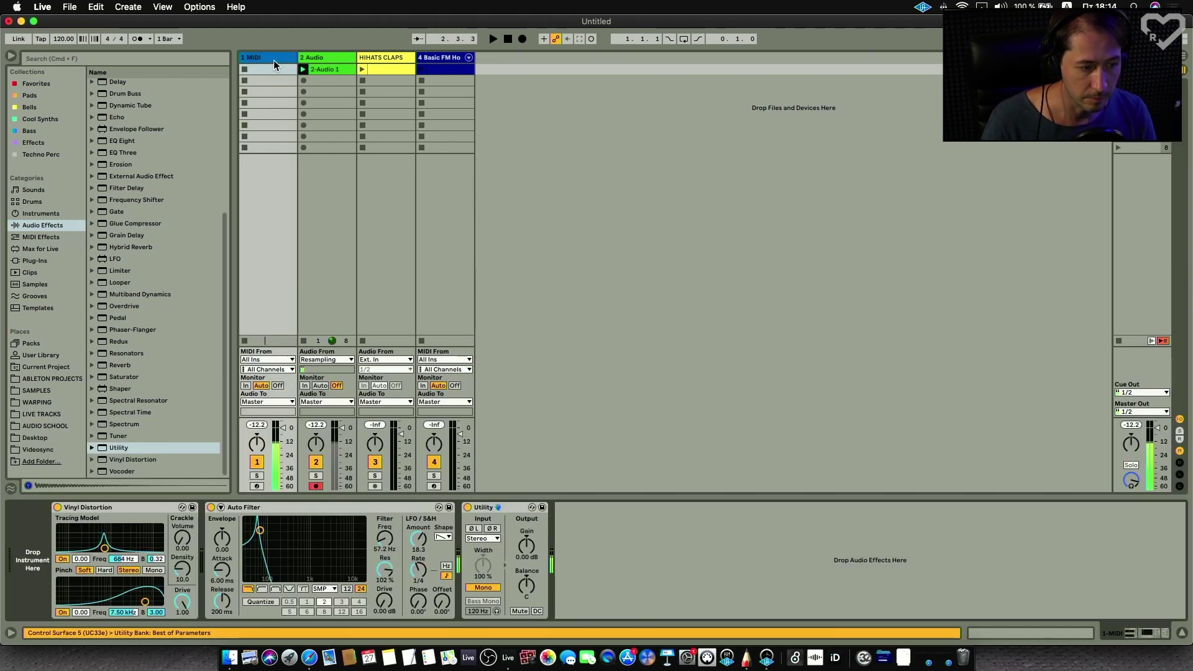
left_click(211, 507)
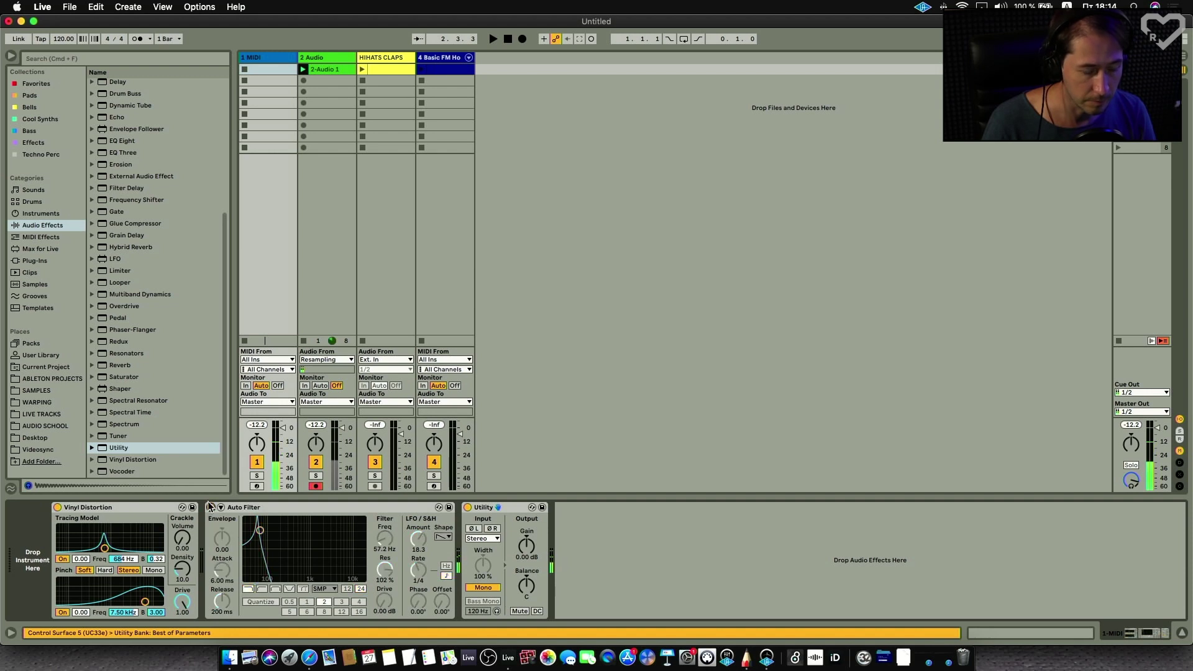
left_click(496, 508)
left_click(135, 508, "shift")
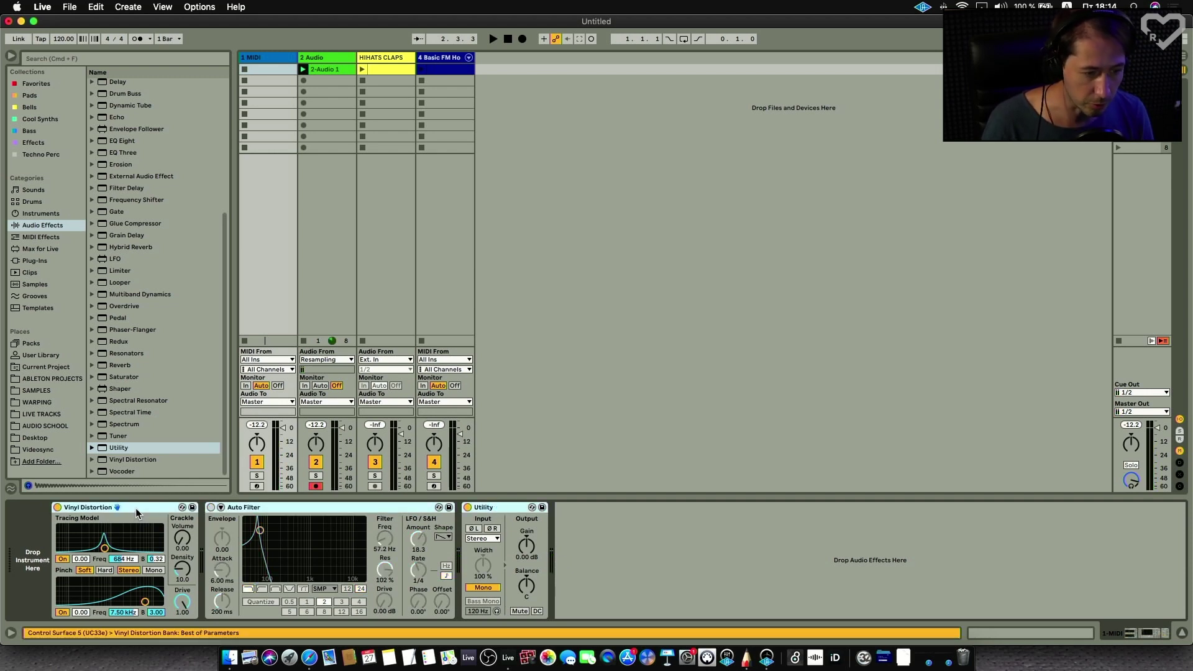
key("Delete")
Step: Raise the gain of the recorded clip on the 2 Audio track to 10.3 dB
left_click(341, 59)
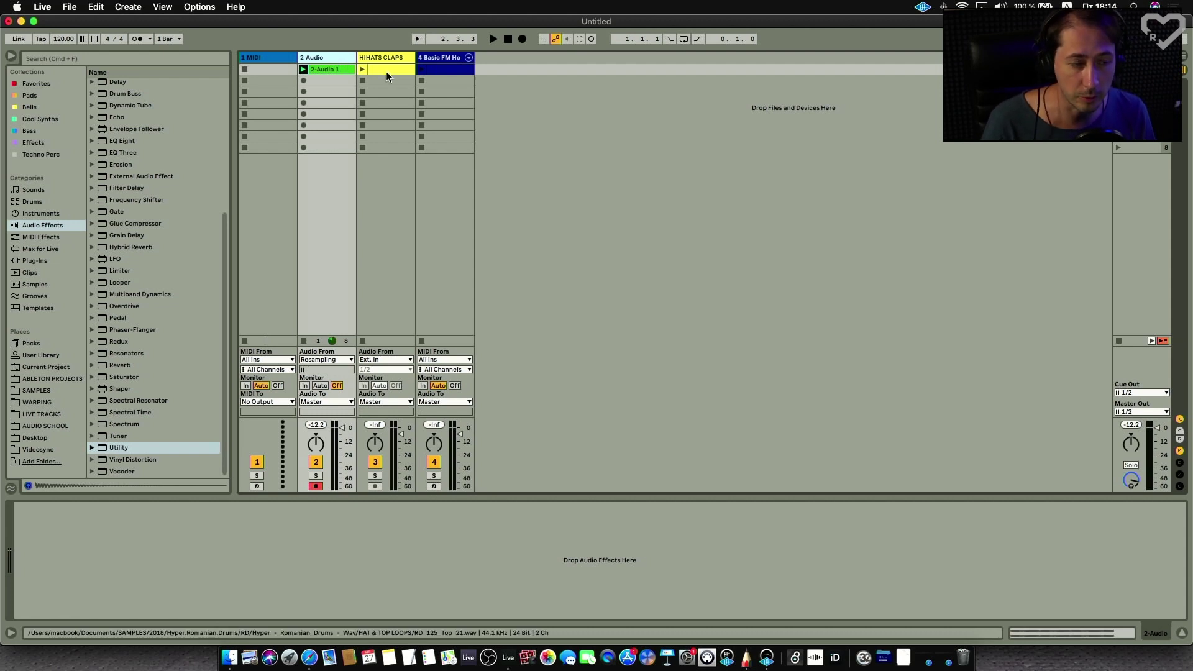
left_click(328, 69)
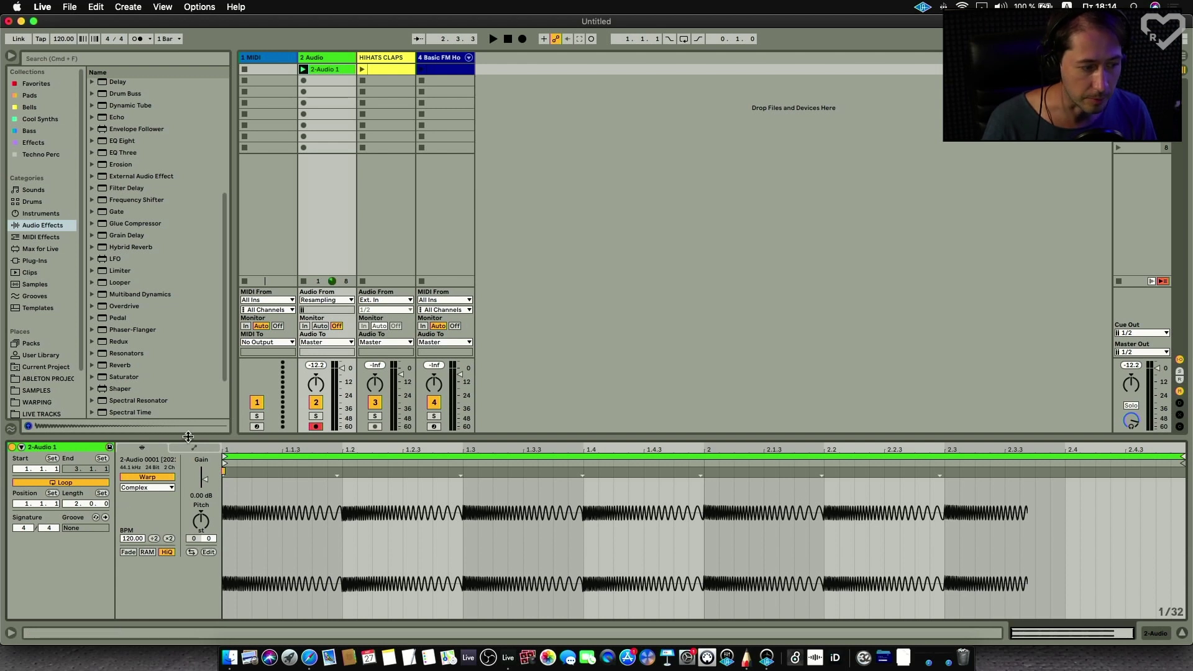
left_click_drag(205, 479, 206, 444)
left_click(334, 68)
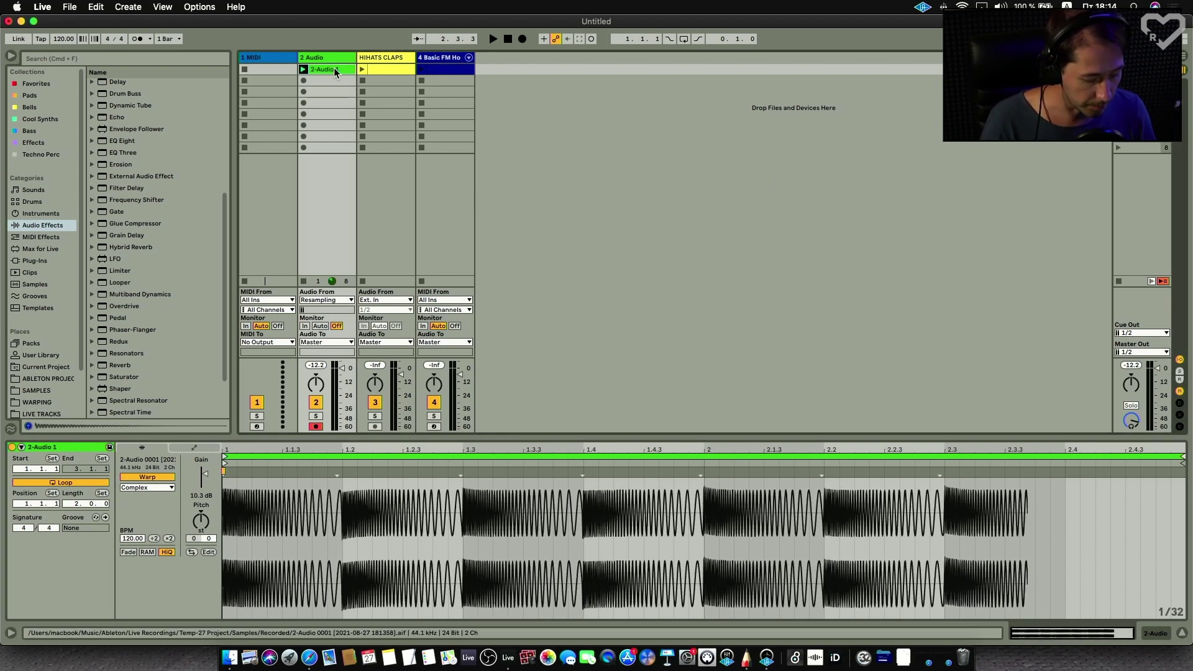
Step: Paste the recorded clip at the start of the 2 Audio track in the arrangement, enlarge that track and select the clip
key("Tab")
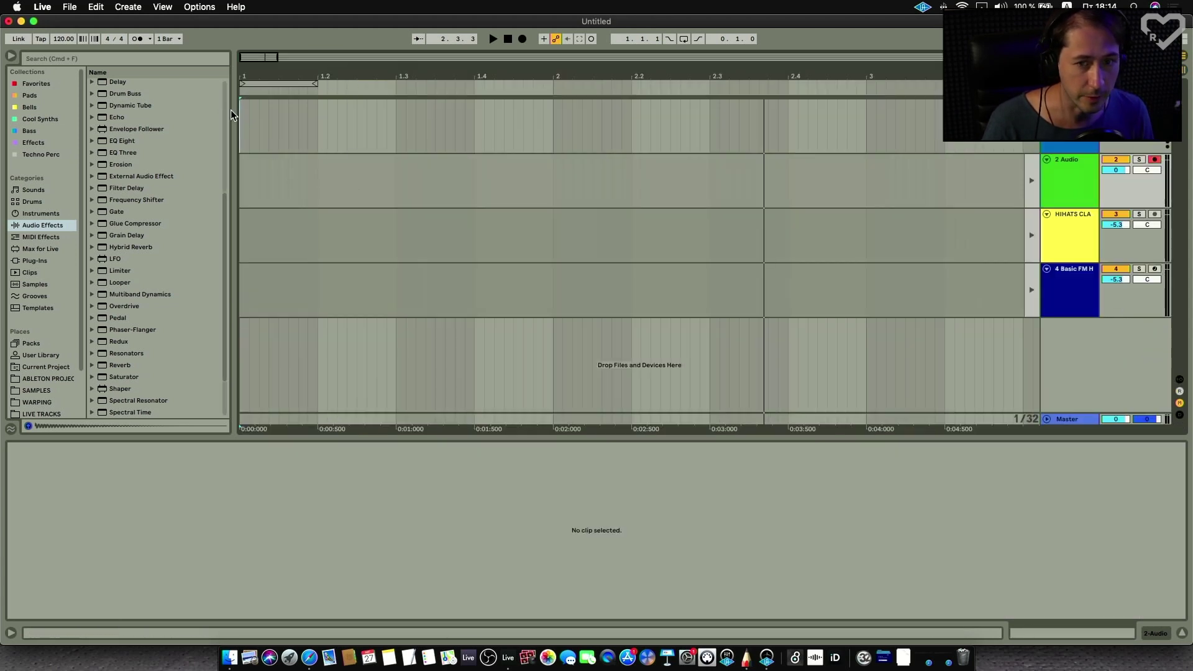
left_click(246, 176)
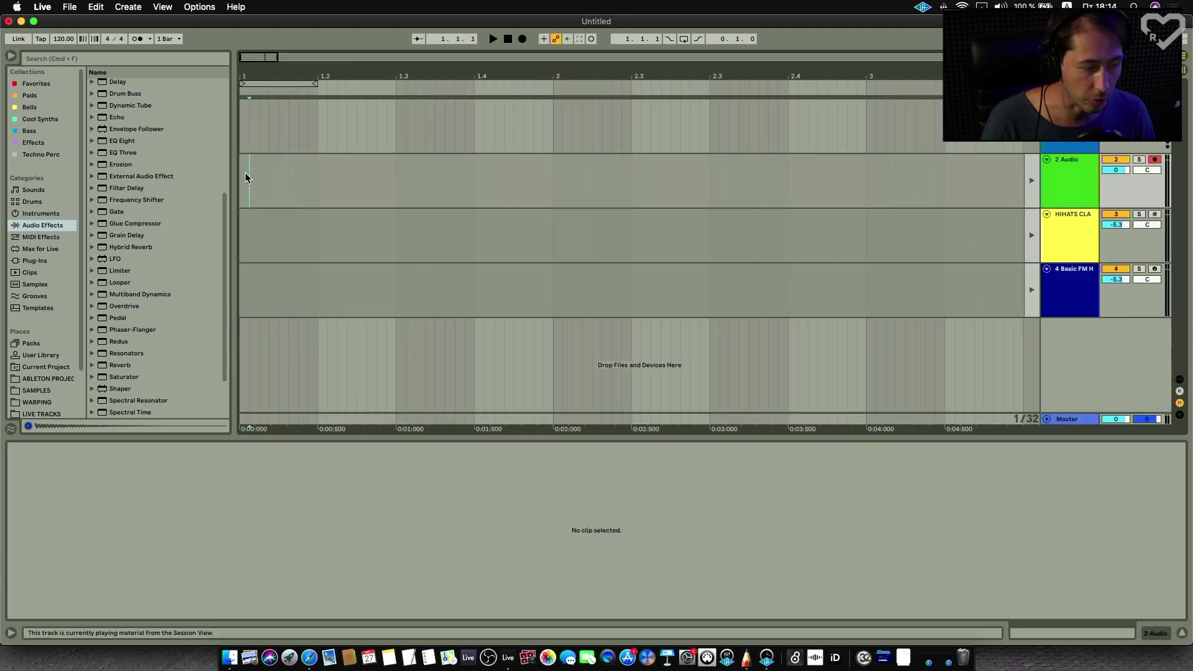
key("super+v")
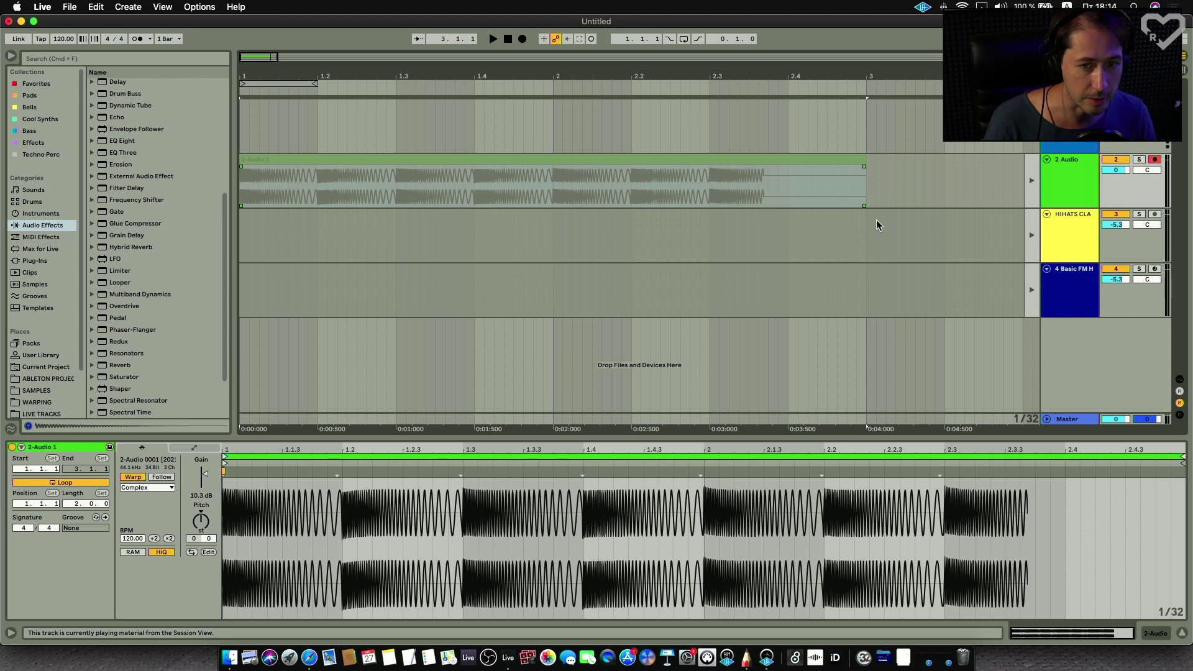
left_click_drag(1064, 209, 1063, 293)
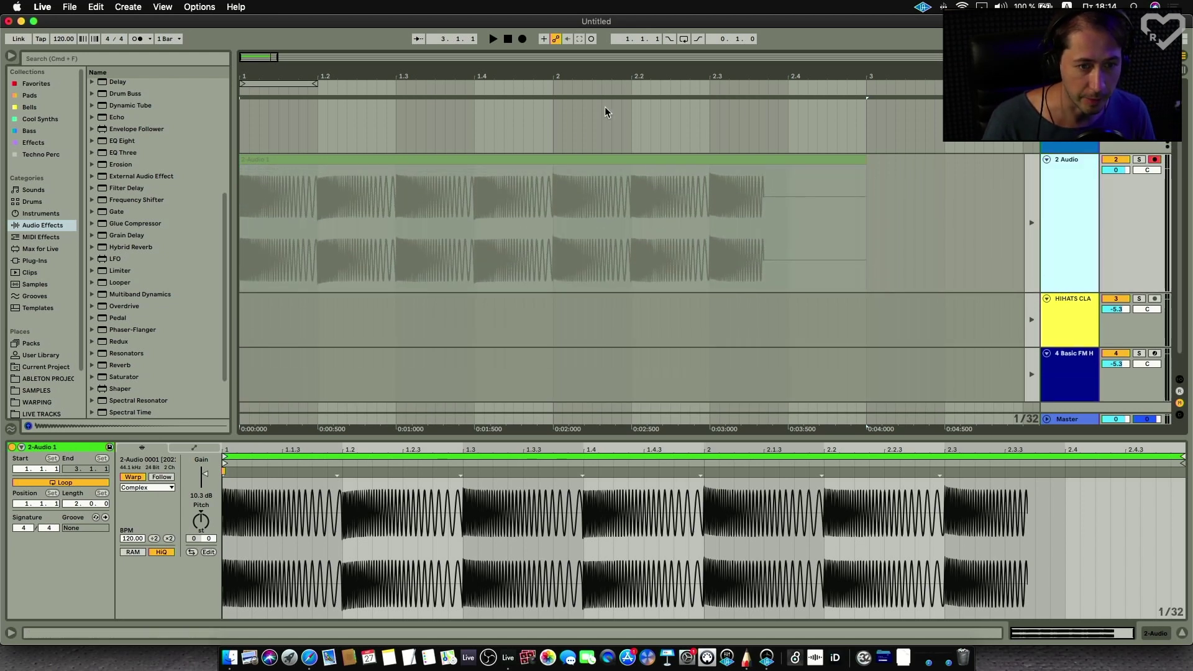
left_click(806, 163)
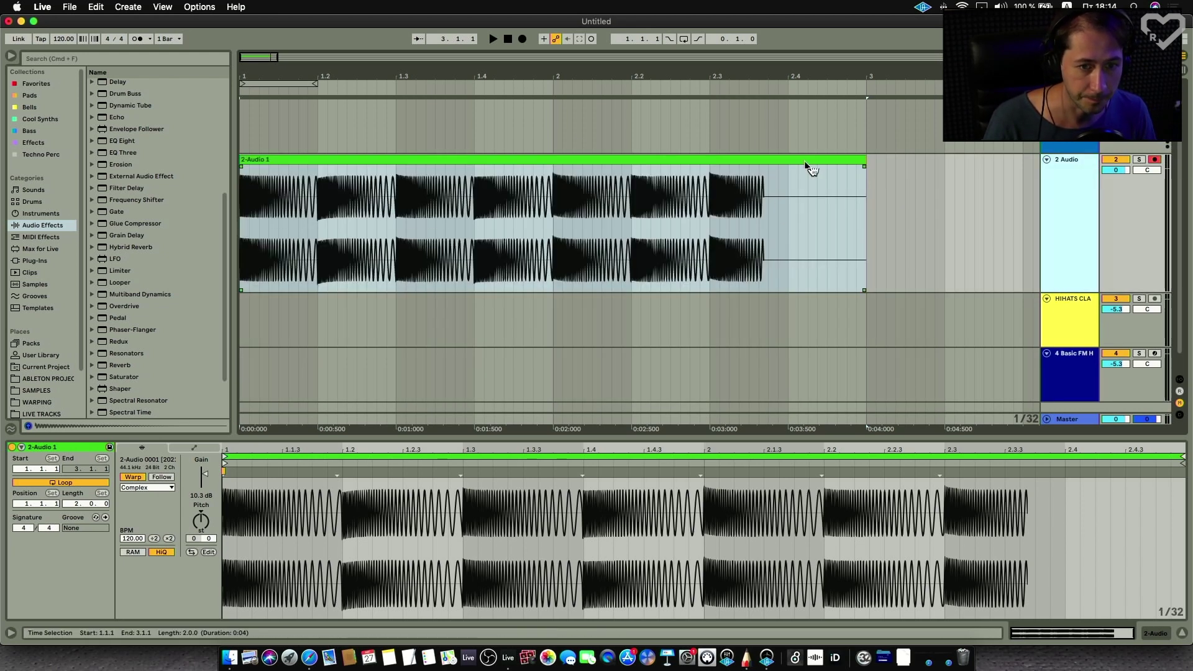
Step: Trim the arrangement clip on the 2 Audio track to its first beat, ending at 1.2
left_click_drag(865, 163, 319, 171)
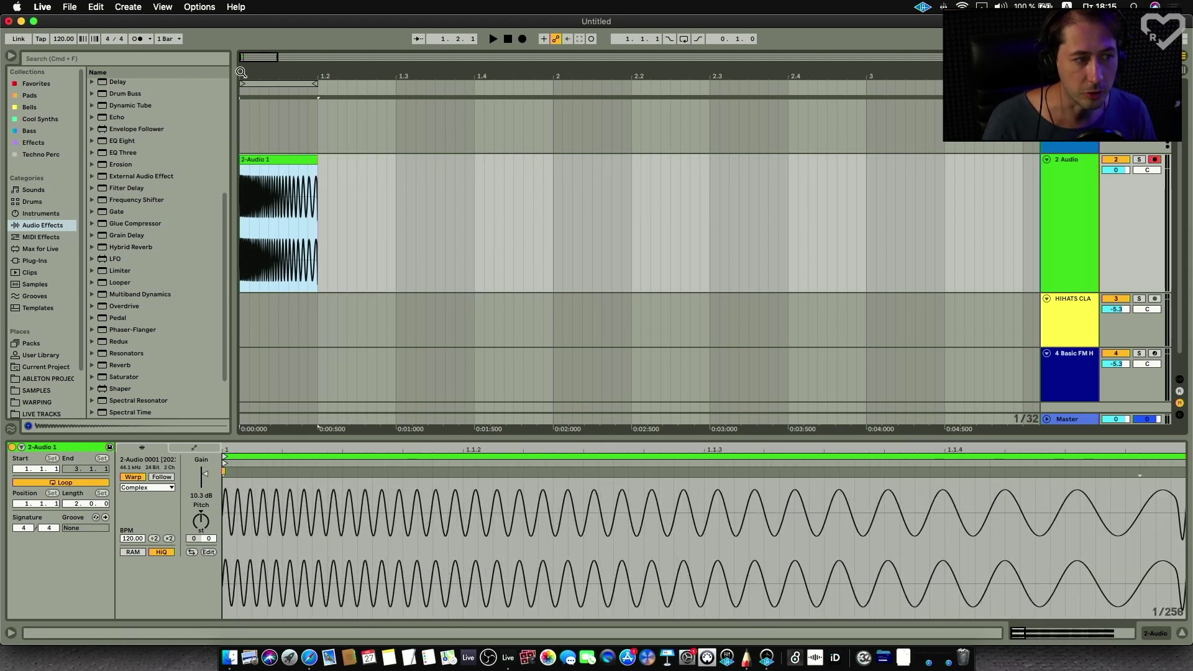
key("plus")
key("z")
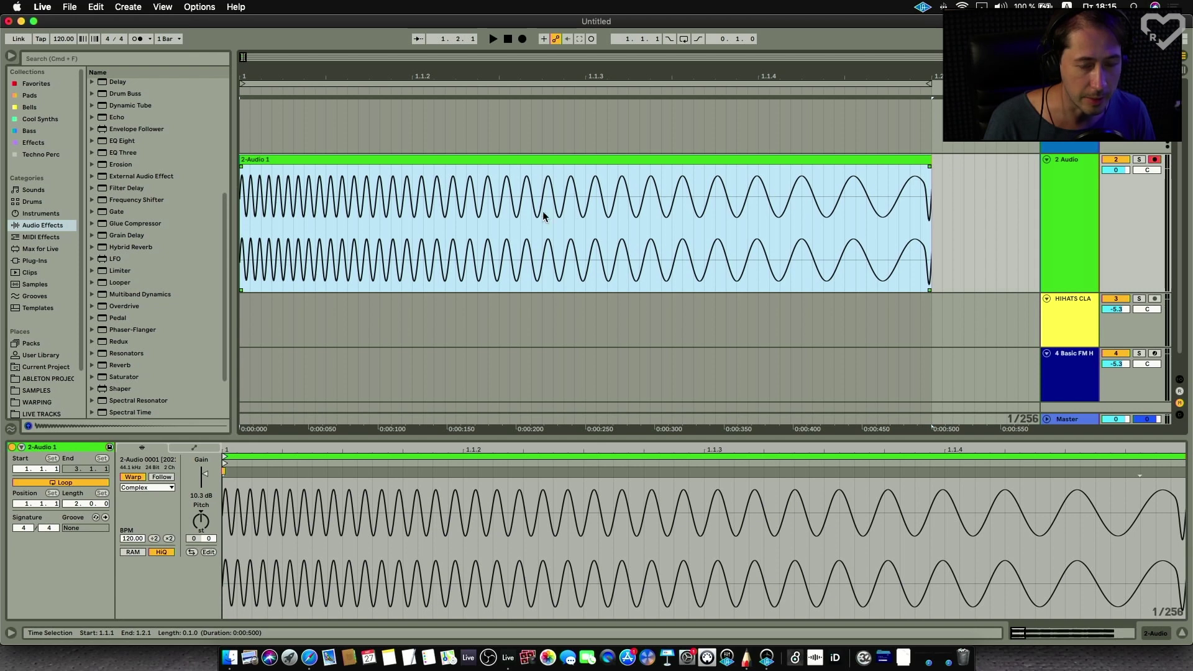
Step: Add a long fade-out across nearly the whole one-beat clip and turn on arrangement looping over that beat
left_click_drag(928, 169, 345, 164)
key("minus")
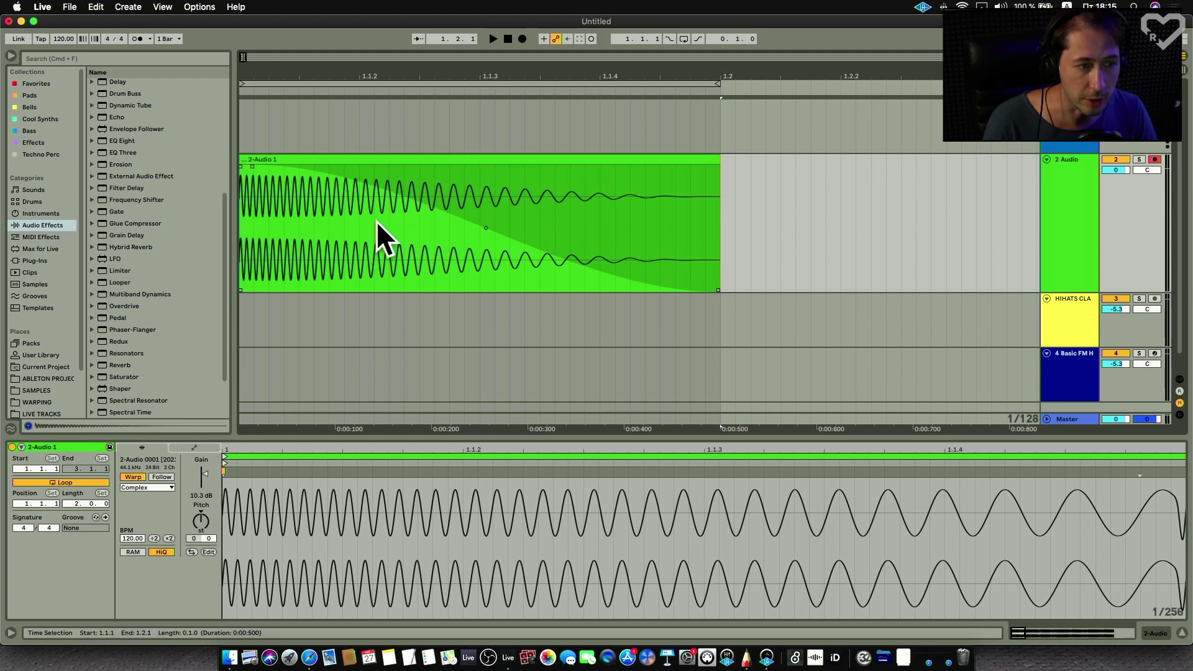
left_click(684, 83)
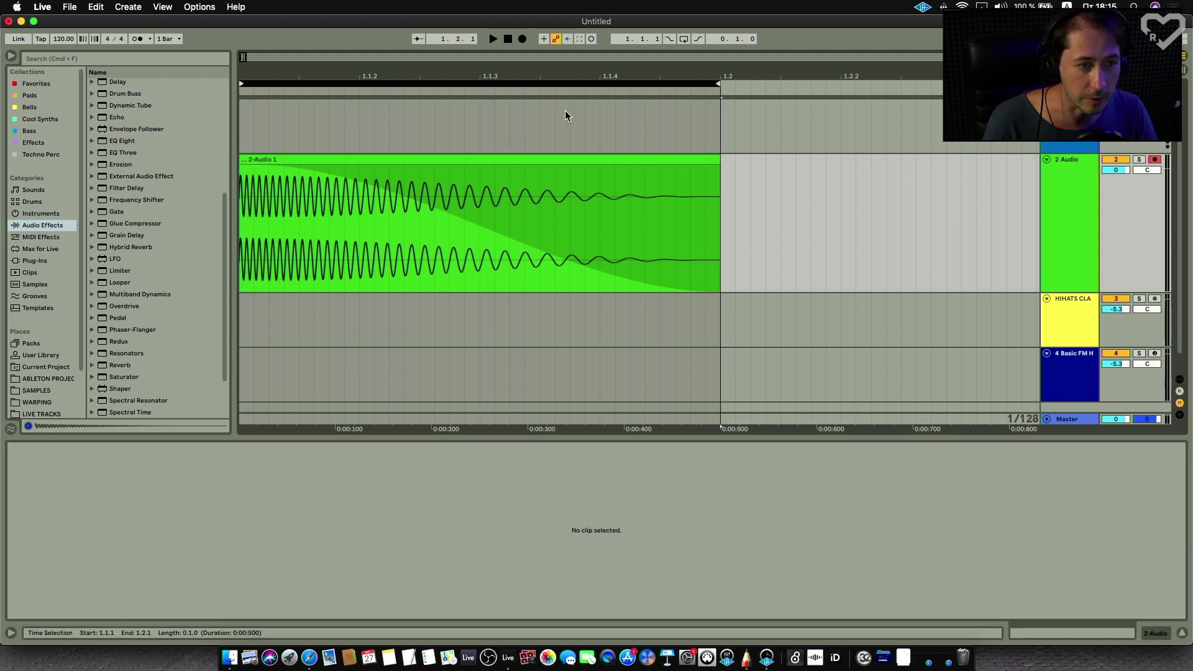
left_click(683, 39)
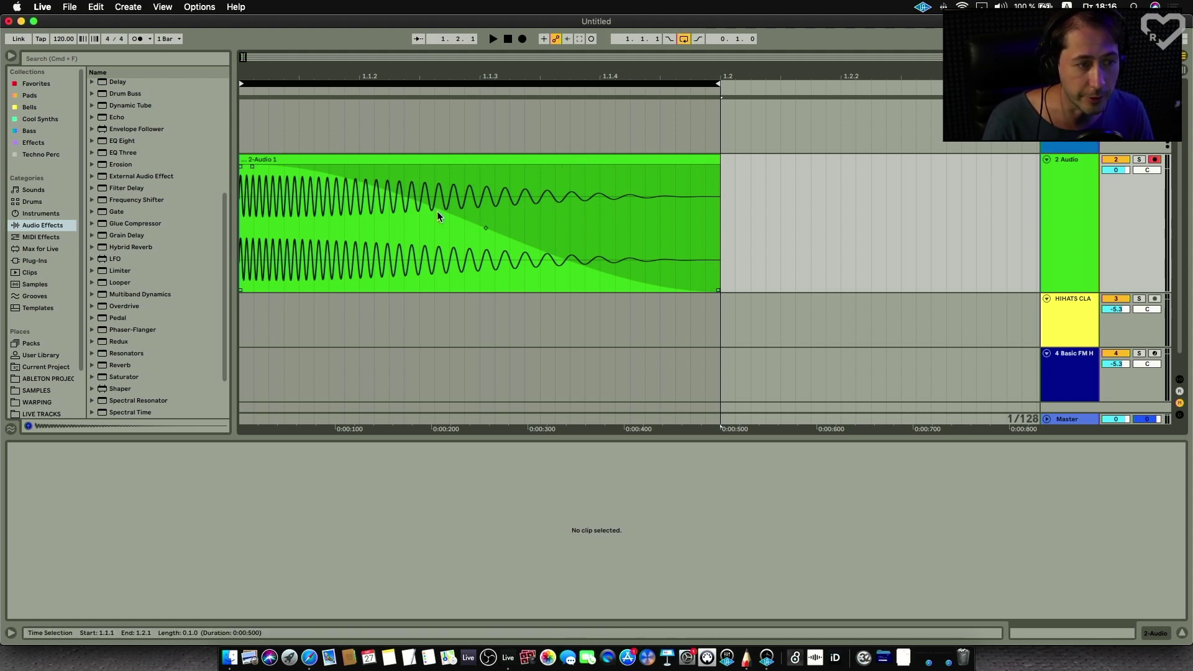
Step: Bend the fade-out curve so the volume drops faster while listening to the loop, and consolidate the clip
key("space")
left_click_drag(486, 227, 345, 184)
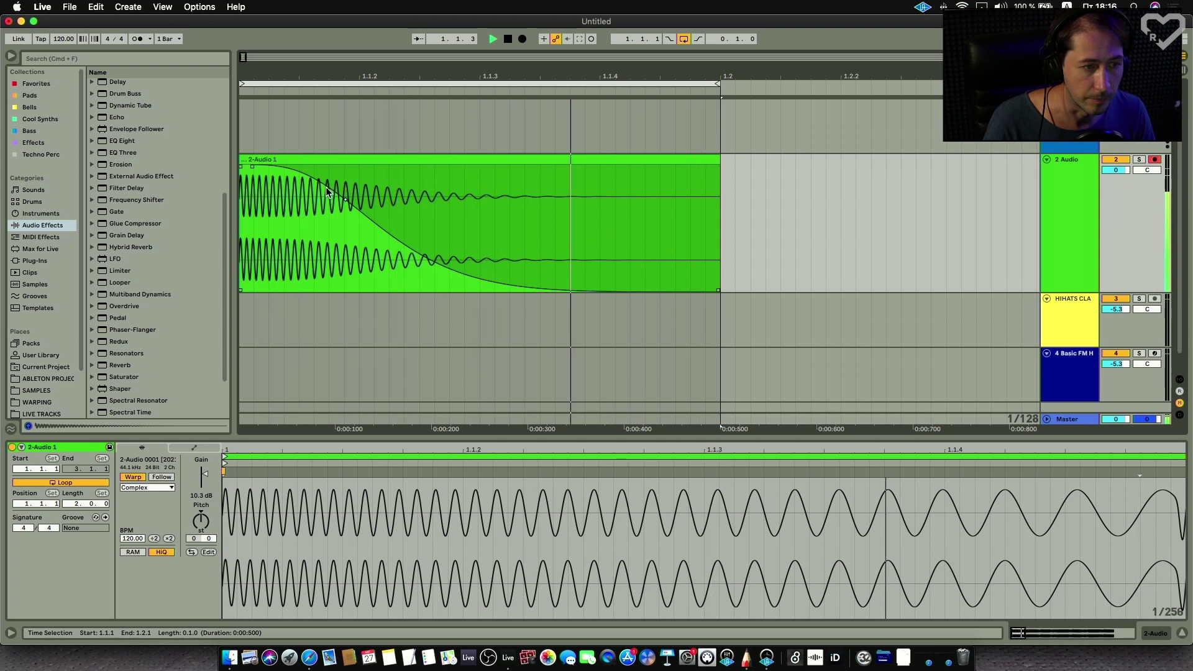
key("space")
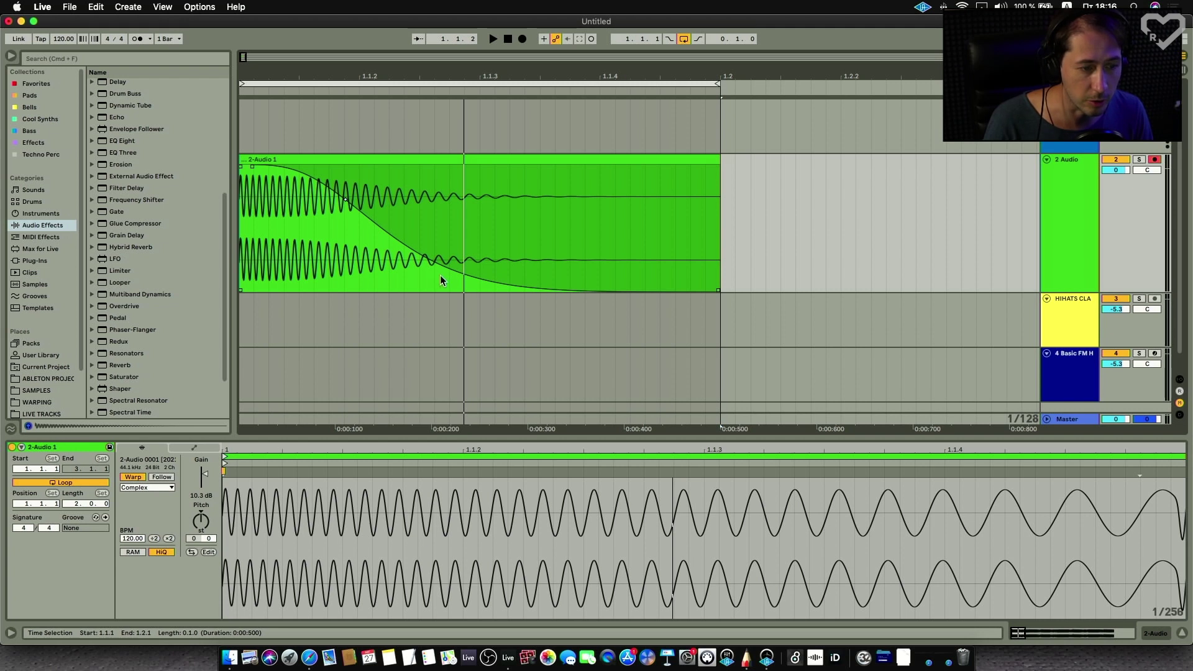
right_click(473, 156)
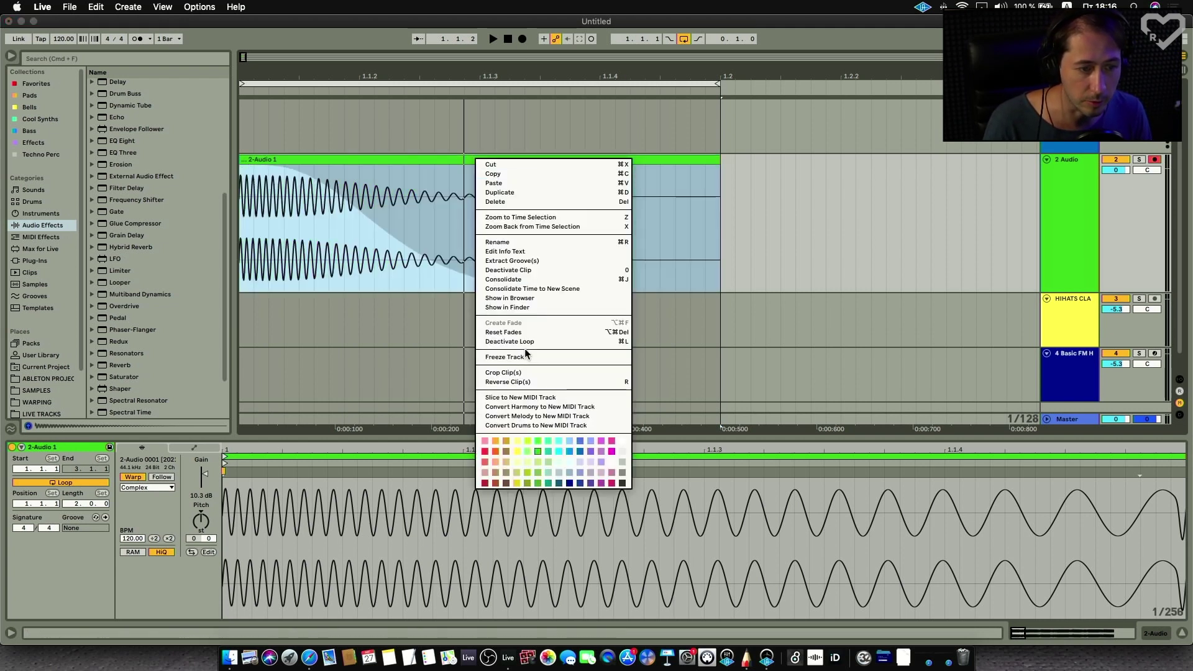
left_click(524, 279)
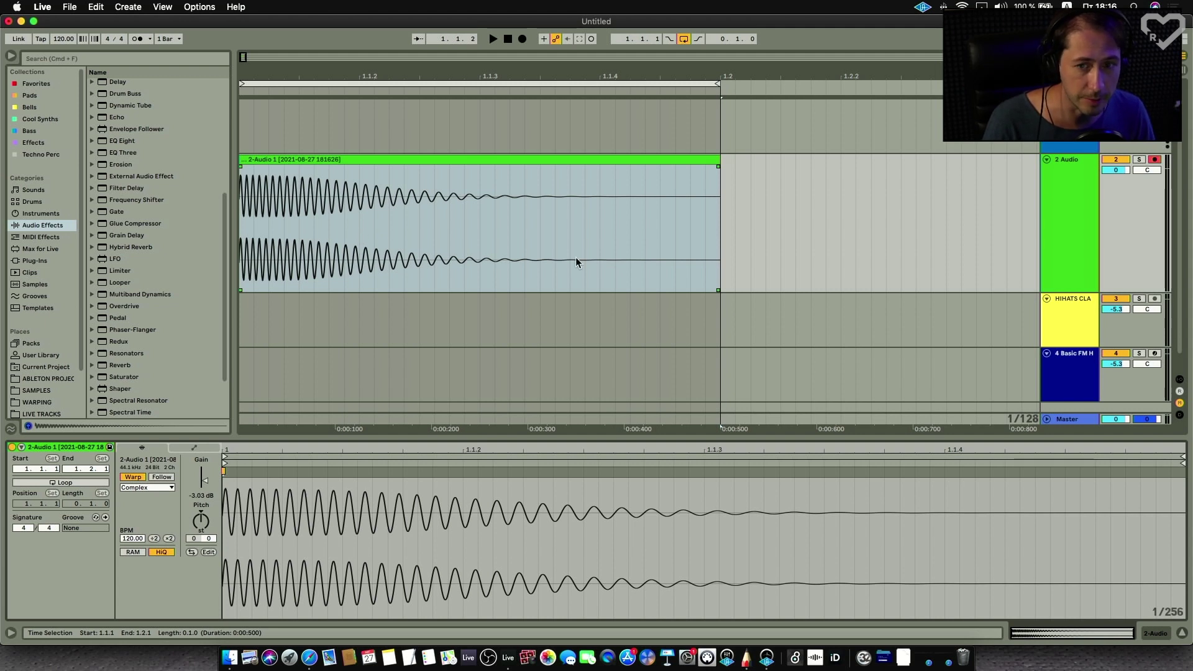
Step: Load Simpler onto the first MIDI track and put the consolidated clip into it as its sample
left_click(646, 124)
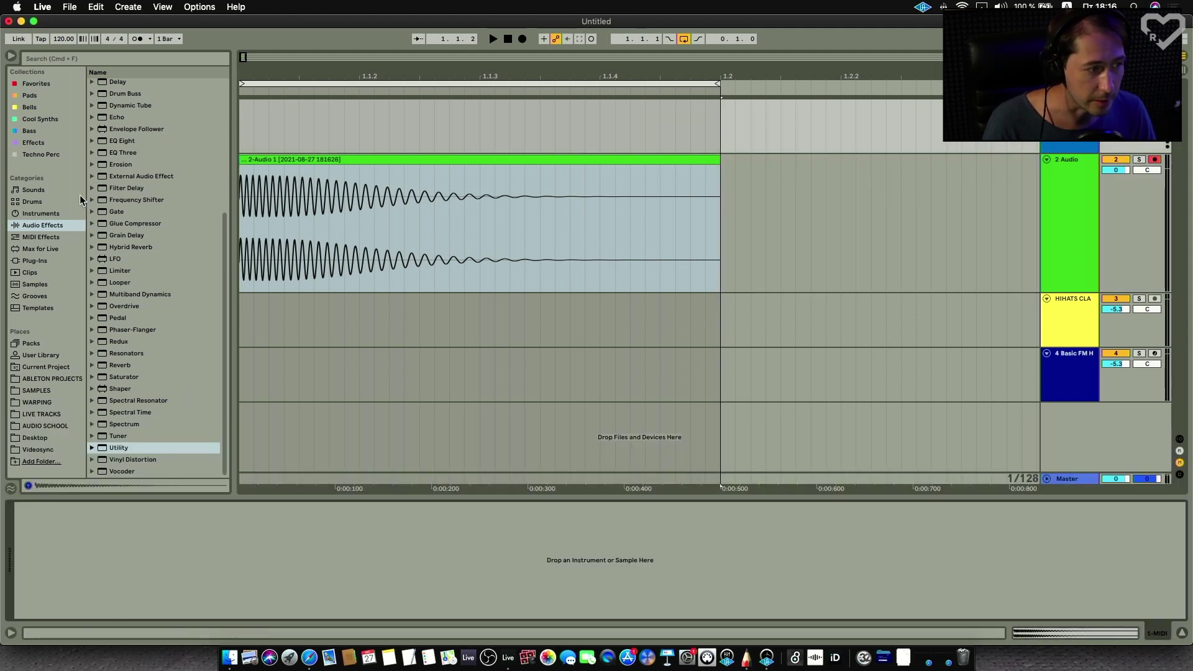
left_click(52, 210)
left_click(92, 248)
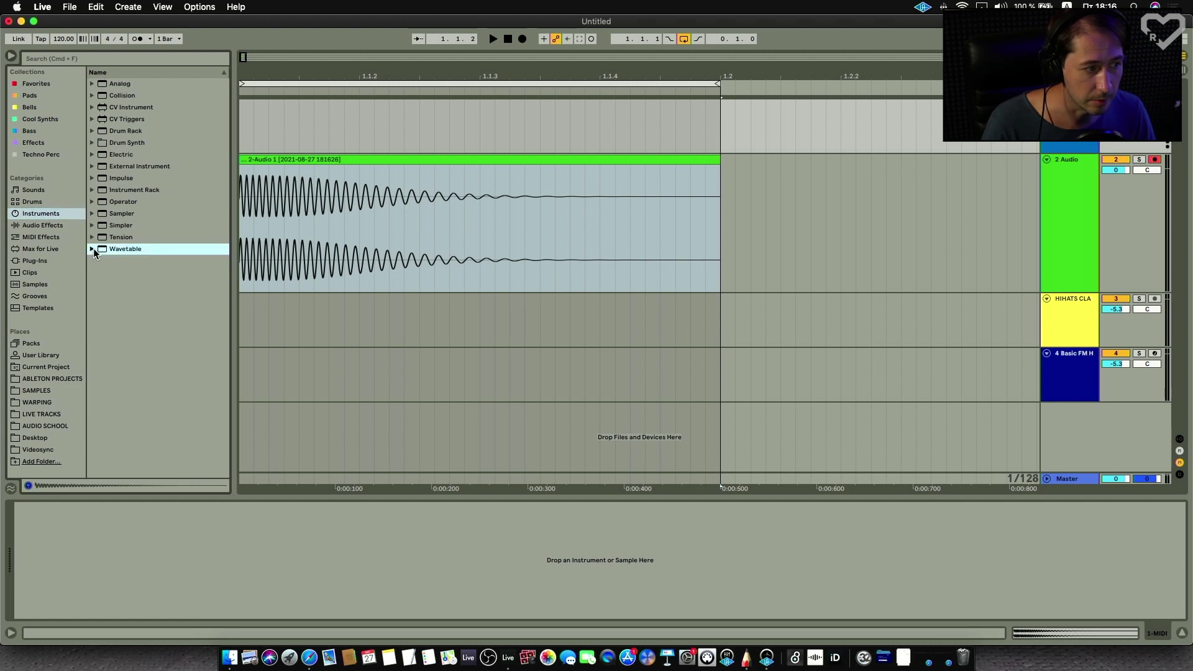
left_click_drag(117, 225, 154, 549)
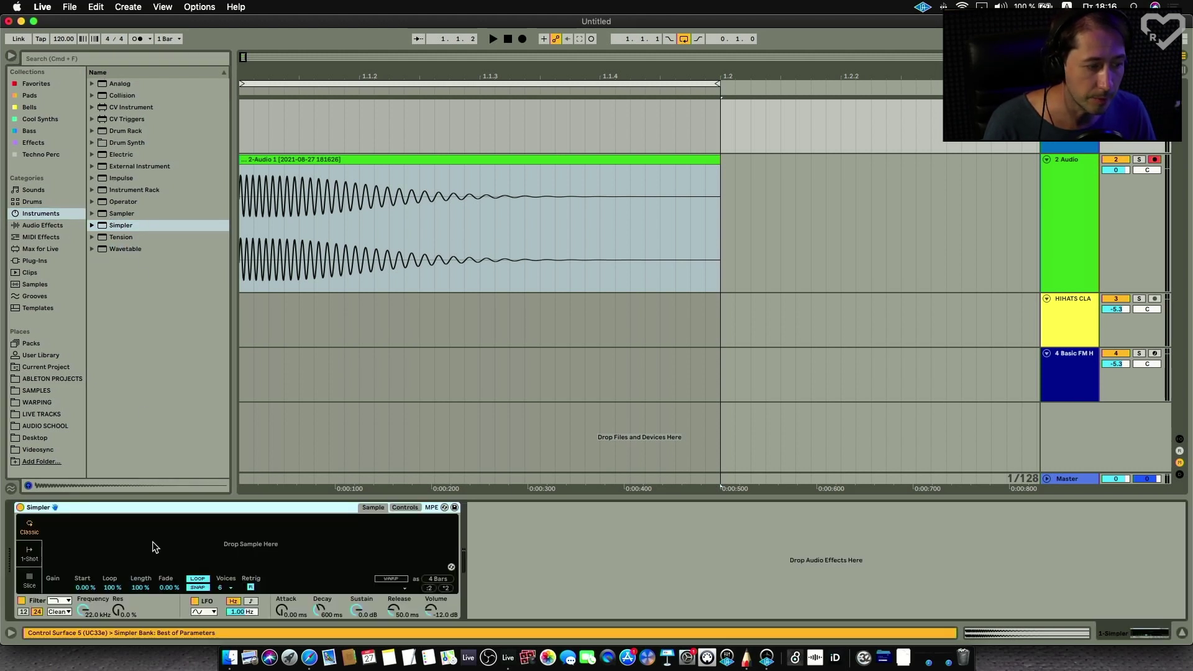
left_click_drag(361, 162, 280, 531)
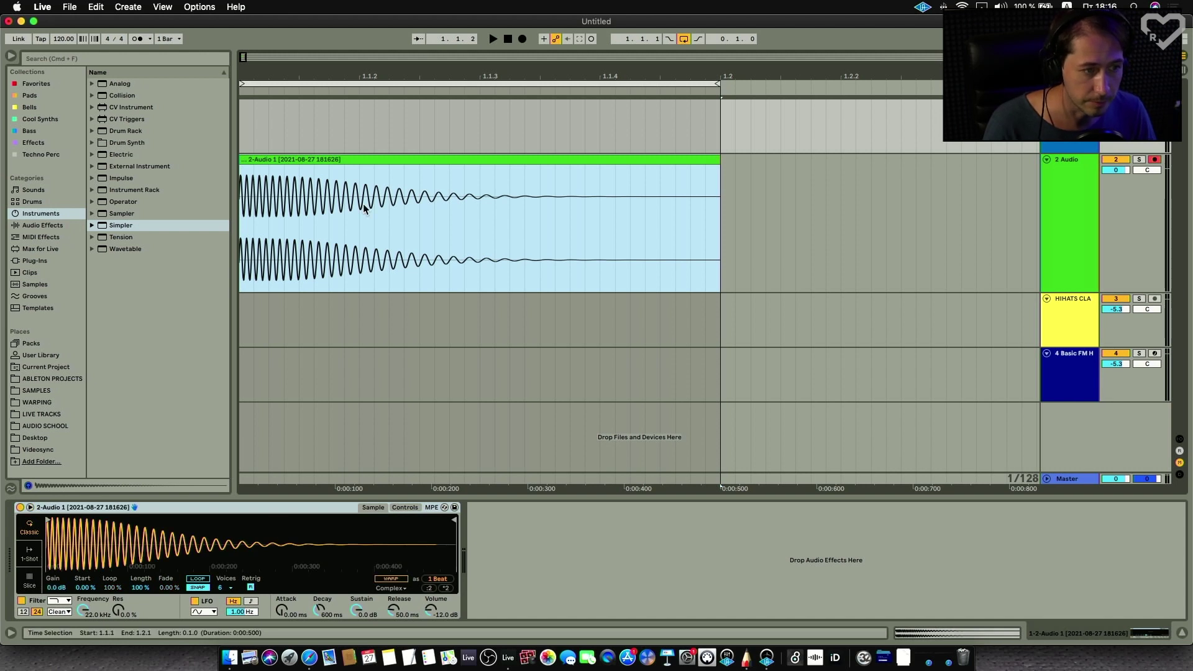
Step: Delete the consolidated clip from the arrangement, and remove the 2 Audio track in the Session View
left_click(362, 158)
key("Delete")
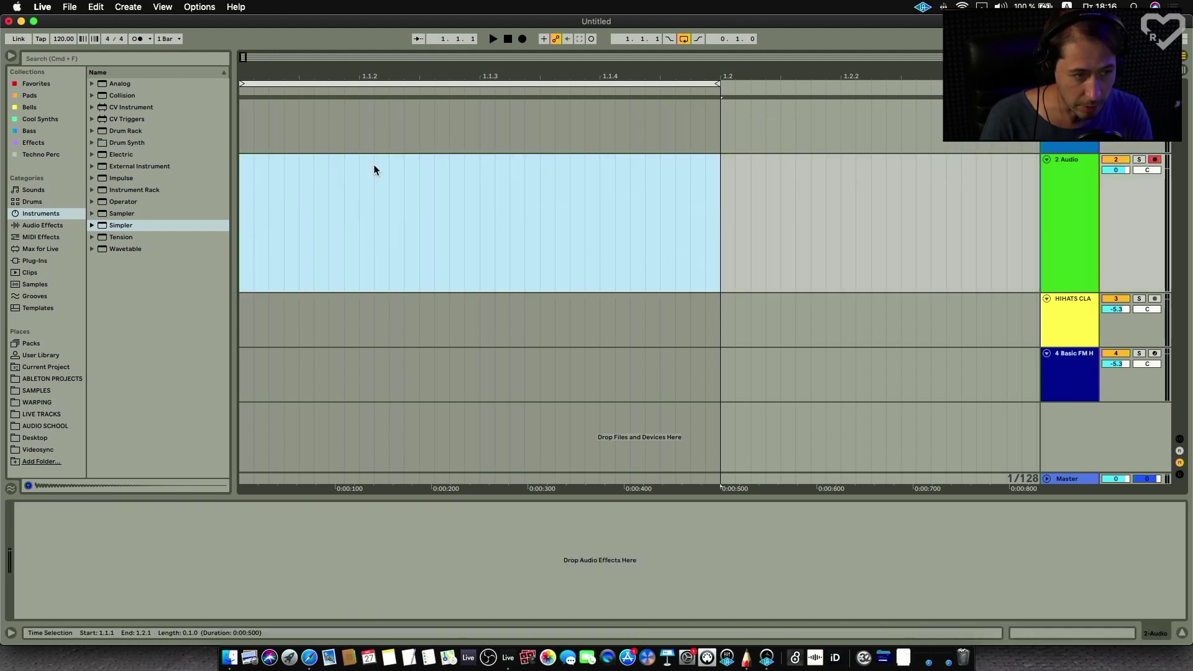
key("Tab")
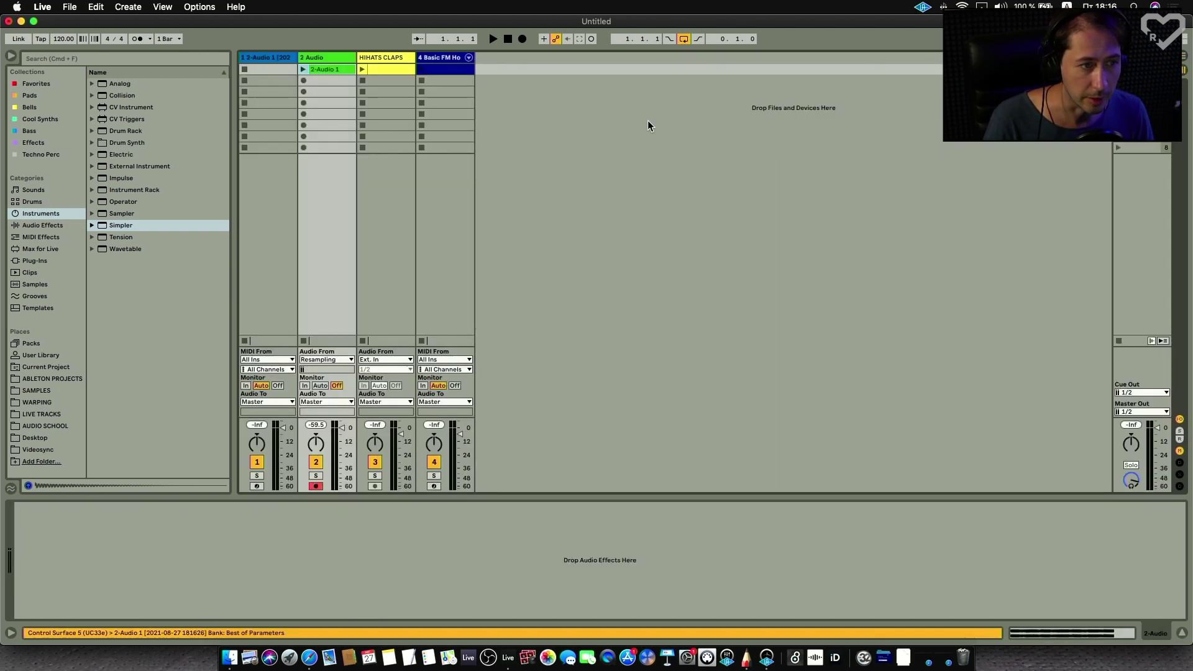
left_click(285, 56)
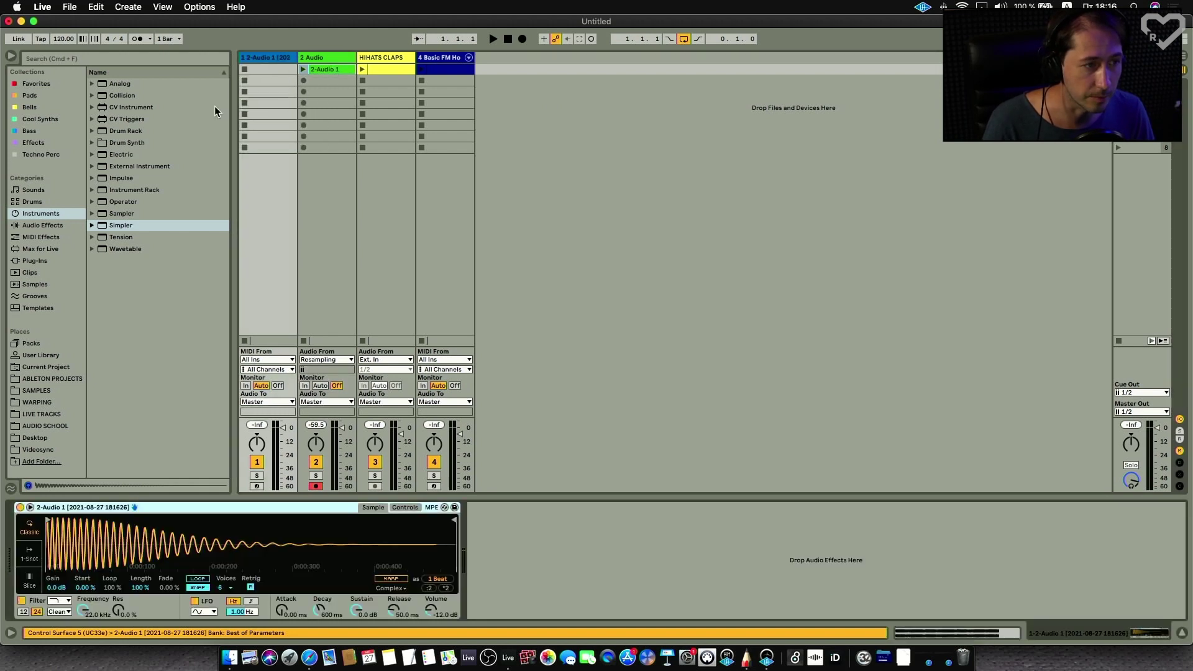
left_click(308, 56)
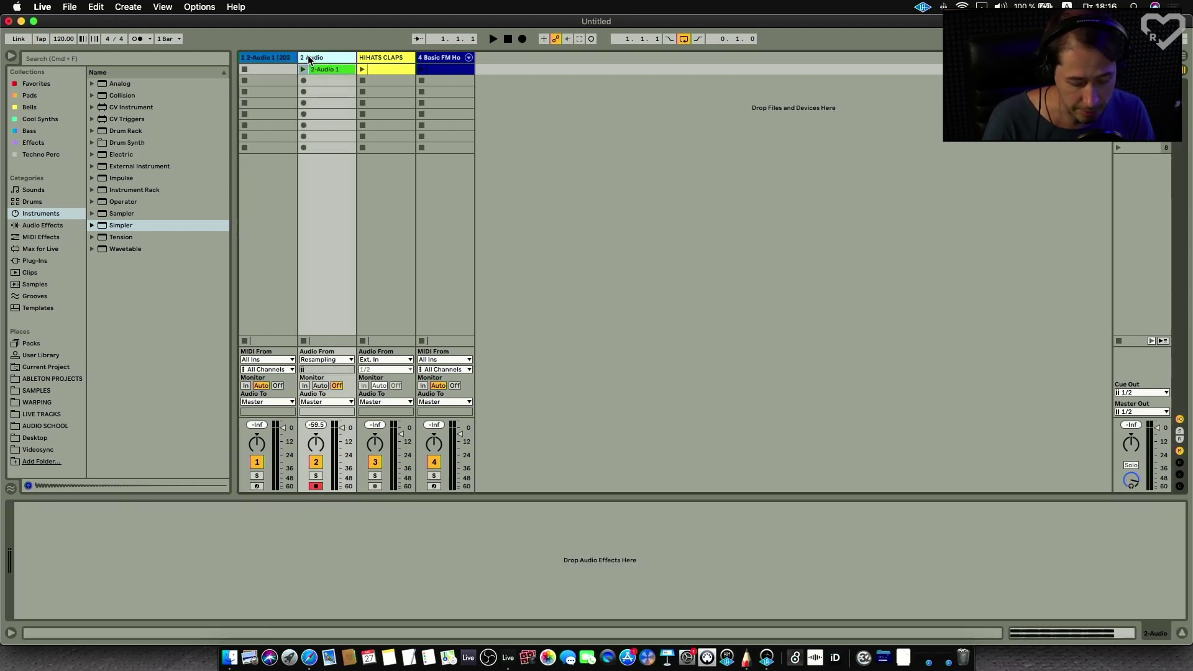
key("Delete")
Step: Create a one-bar MIDI clip in the Simpler track's first slot and fill it with four one-beat C3 notes
left_click(276, 57)
double_click(268, 69)
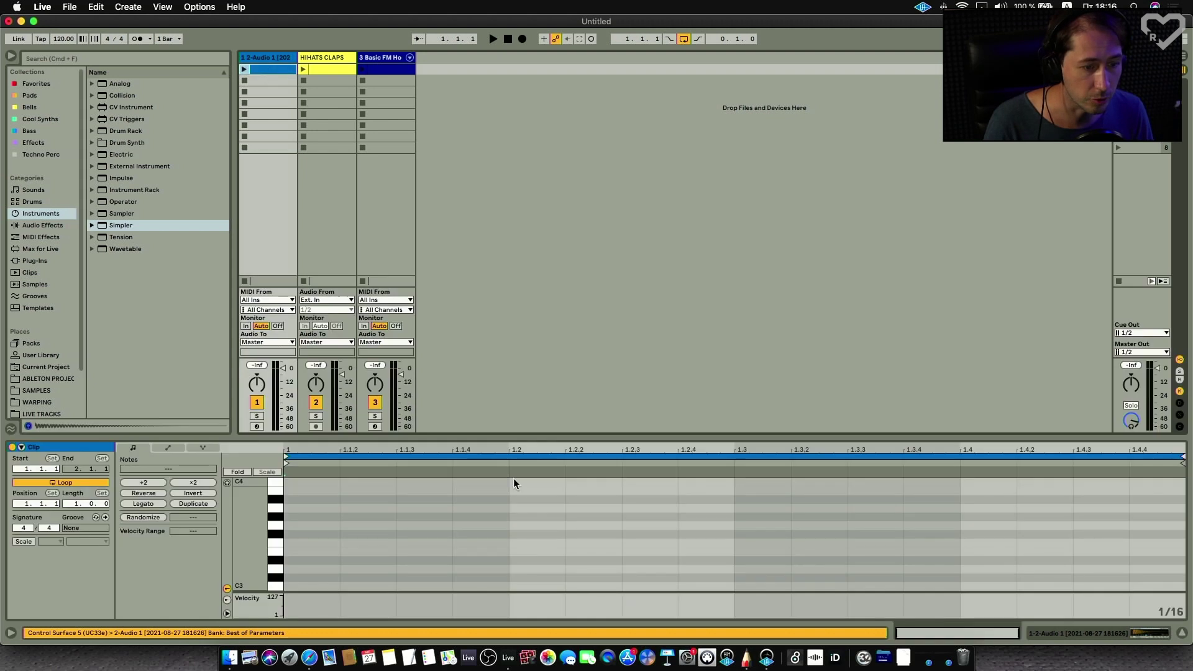
double_click(308, 584)
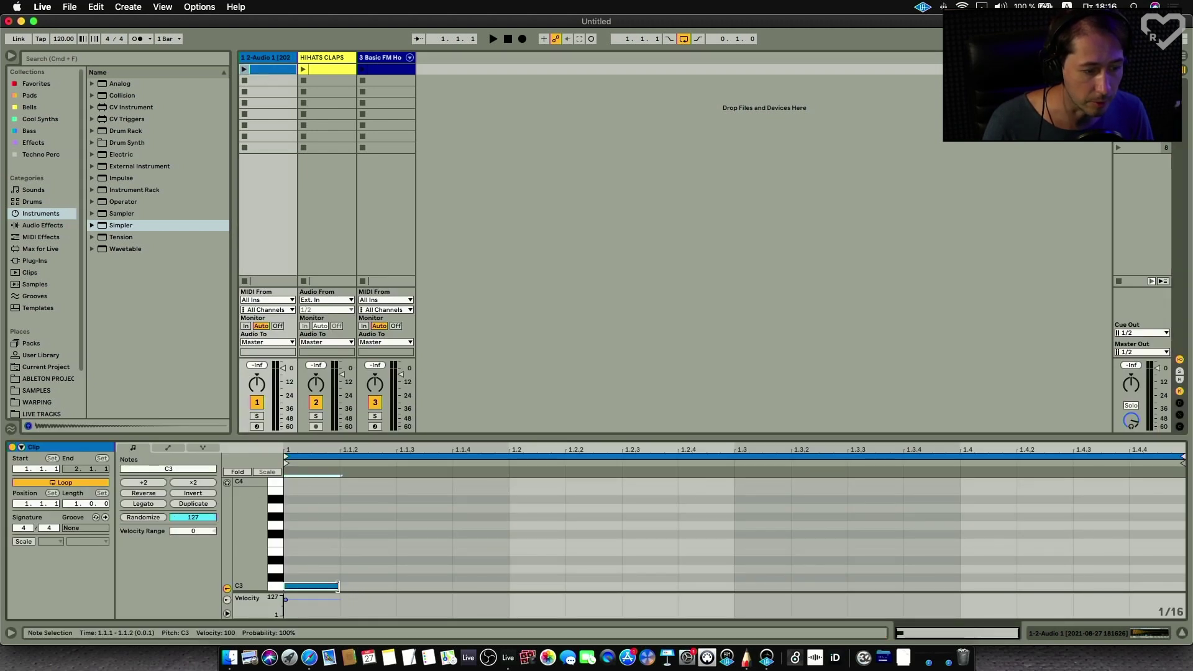
left_click_drag(341, 586, 482, 588)
key("super+d")
key("super+d")
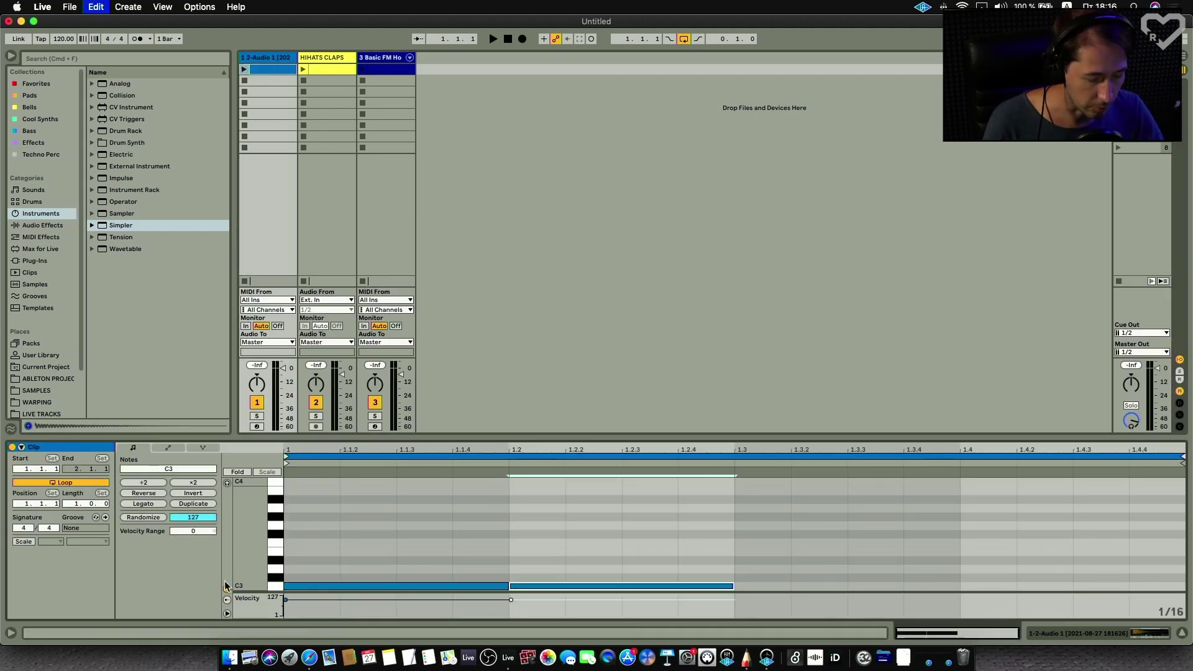
key("super+d")
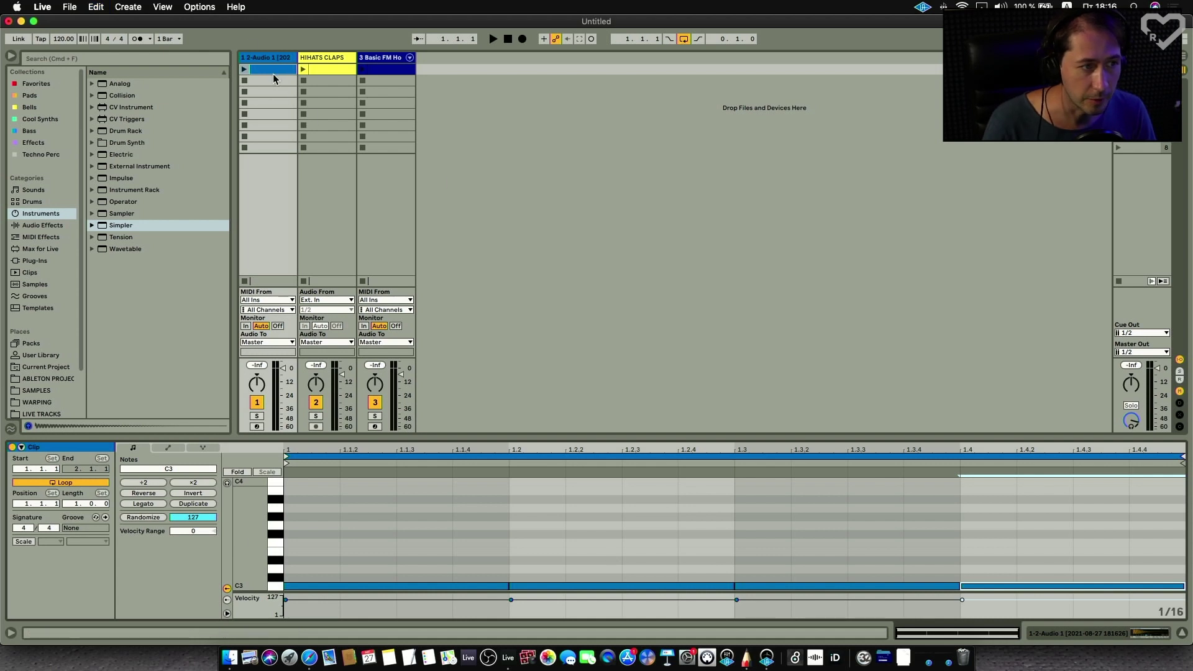
Step: Launch the MIDI clip and set Simpler's amplitude envelope to a decay of 1.66 s and a sustain of -24 dB
key("shift+Tab")
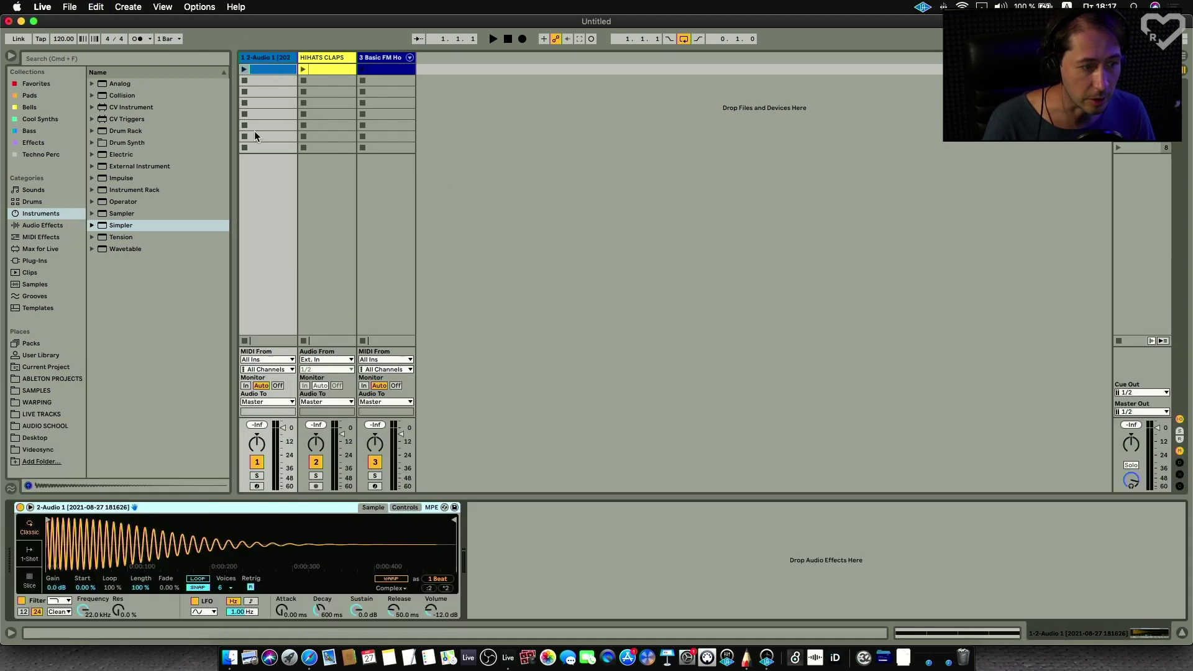
left_click(245, 69)
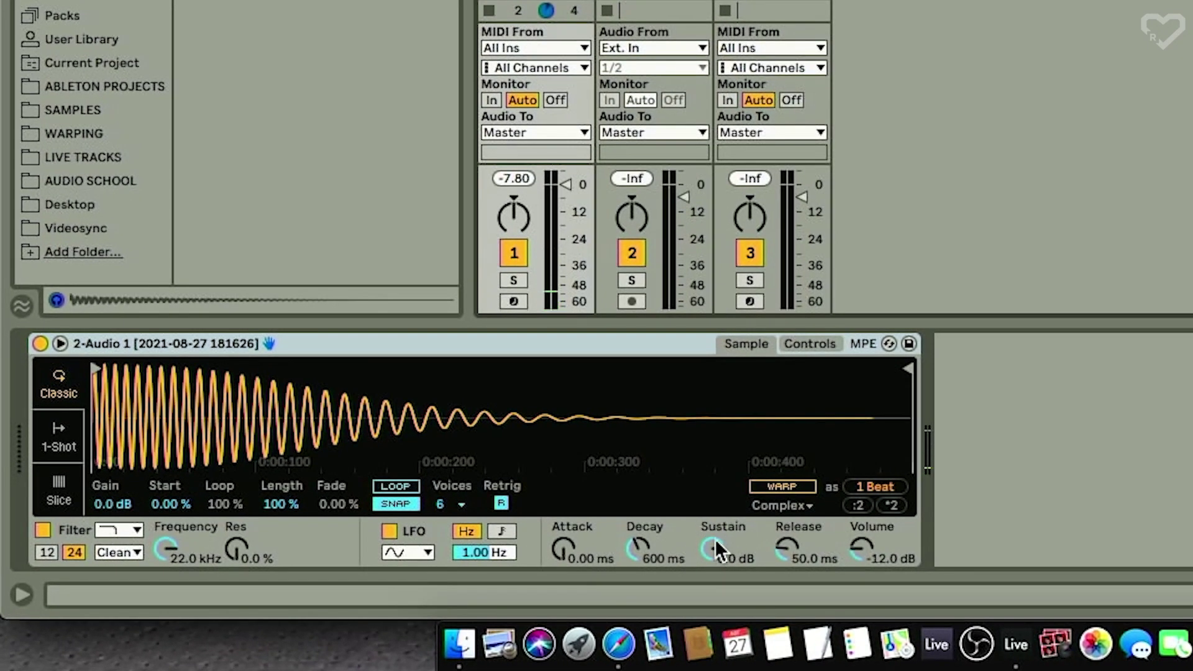
left_click(806, 342)
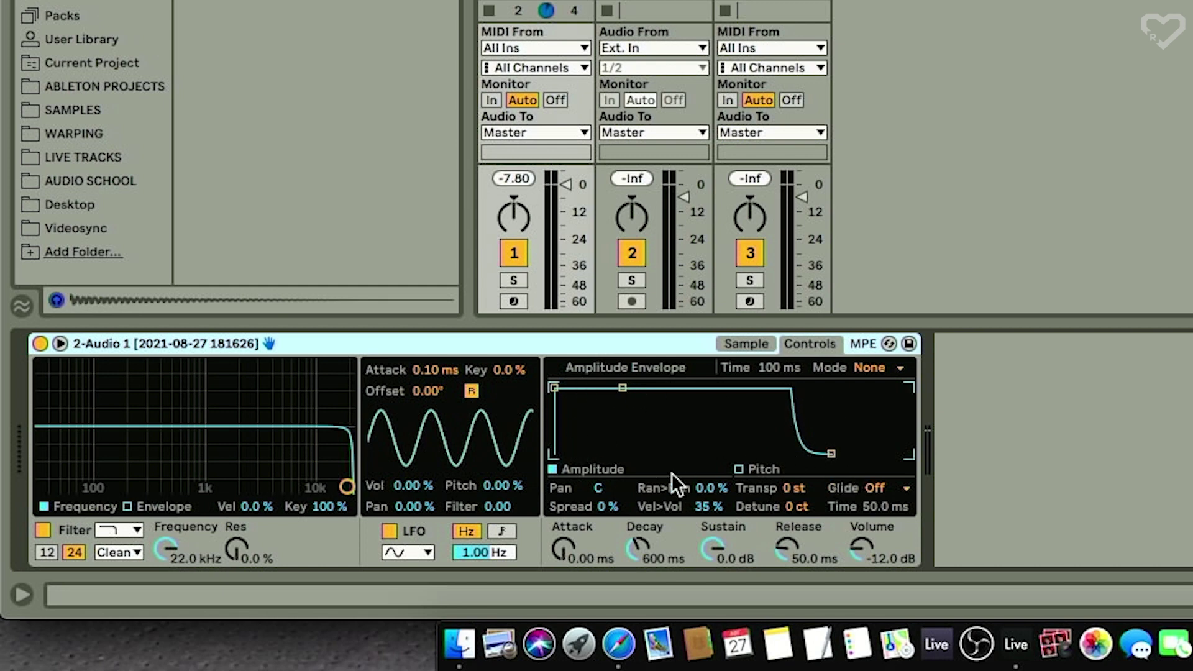
left_click_drag(622, 388, 634, 428)
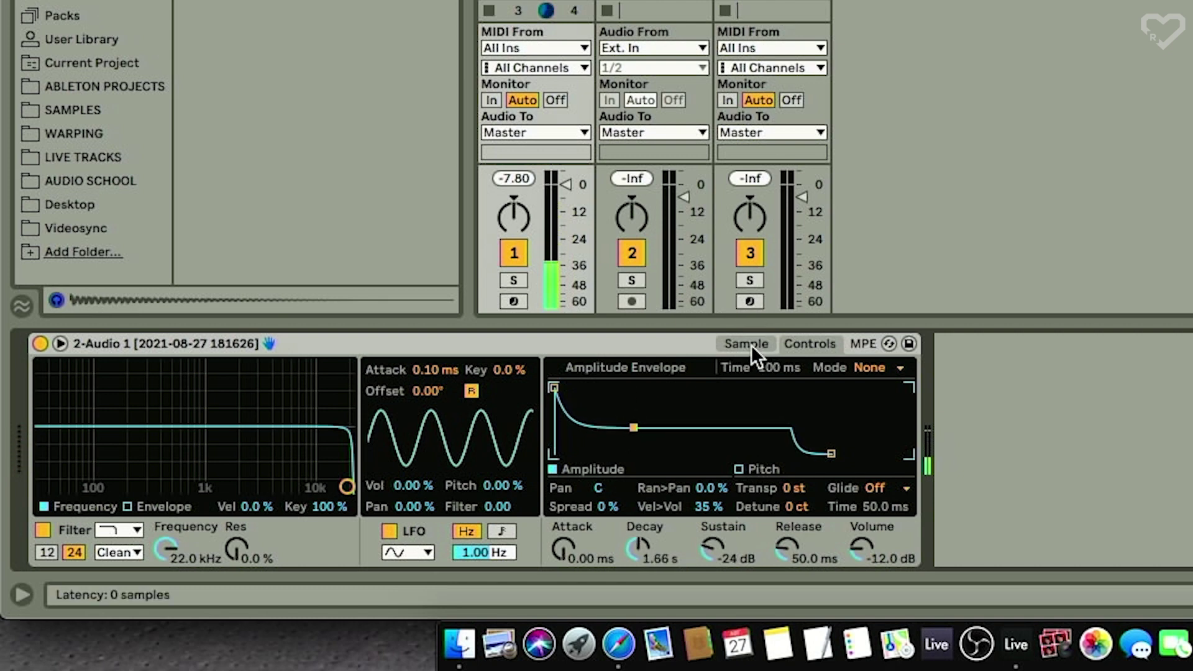
Step: Set Simpler's pitch envelope amount to +23 st and its decay to about 267 ms
left_click(735, 468)
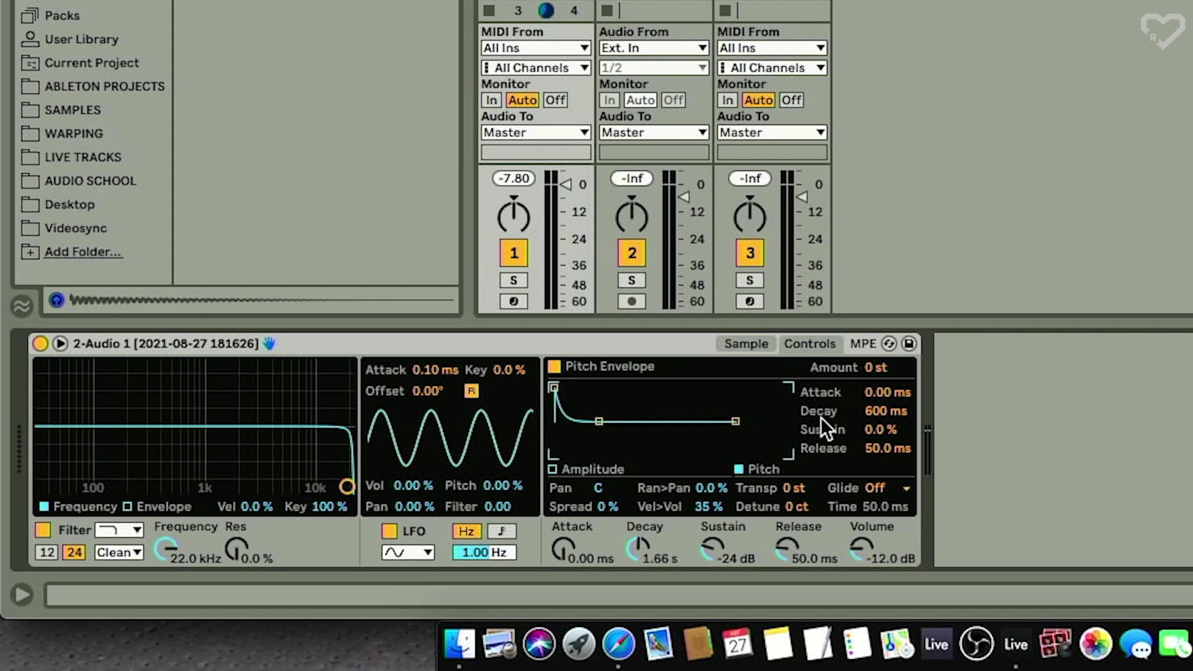
left_click_drag(879, 366, 878, 333)
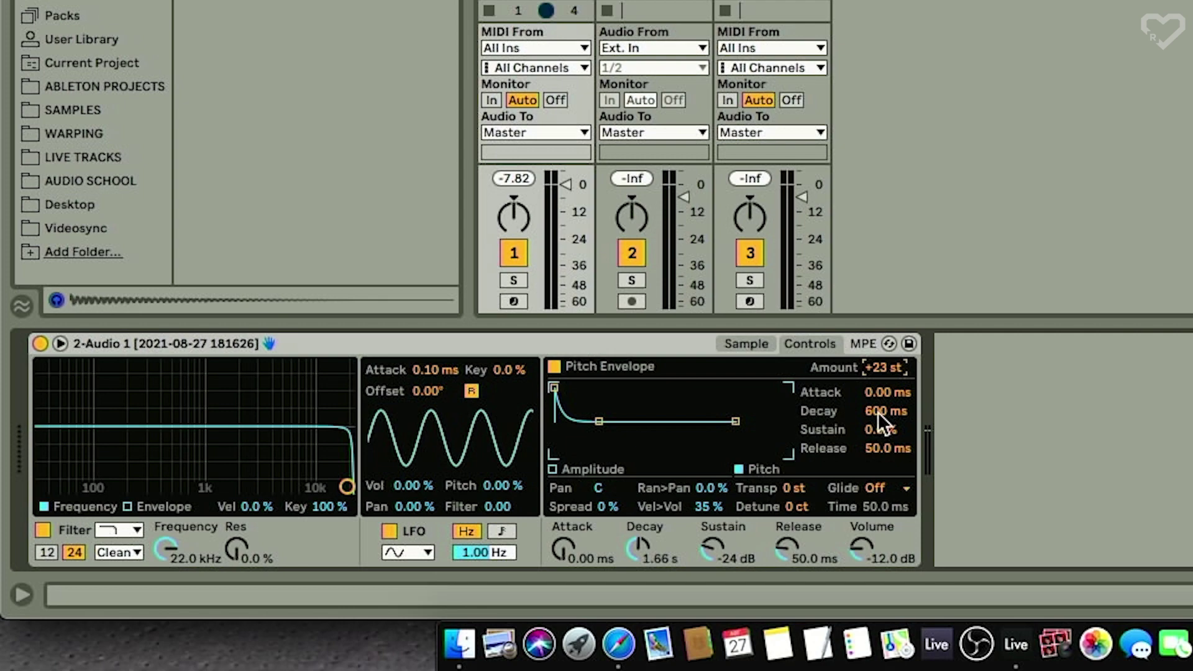
left_click_drag(874, 413, 873, 447)
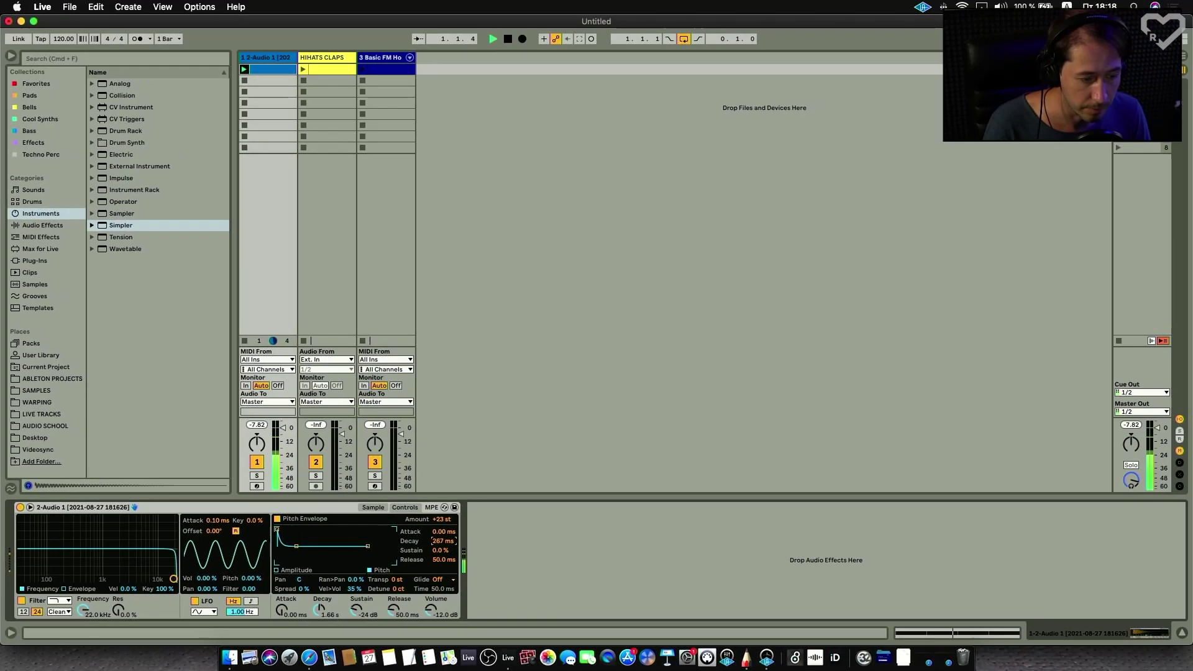
Step: Refine Simpler's pitch envelope to +24 st with a 67.5 ms decay, and set the amplitude decay to 11.4 s and sustain to -18 dB
left_click_drag(443, 540, 444, 559)
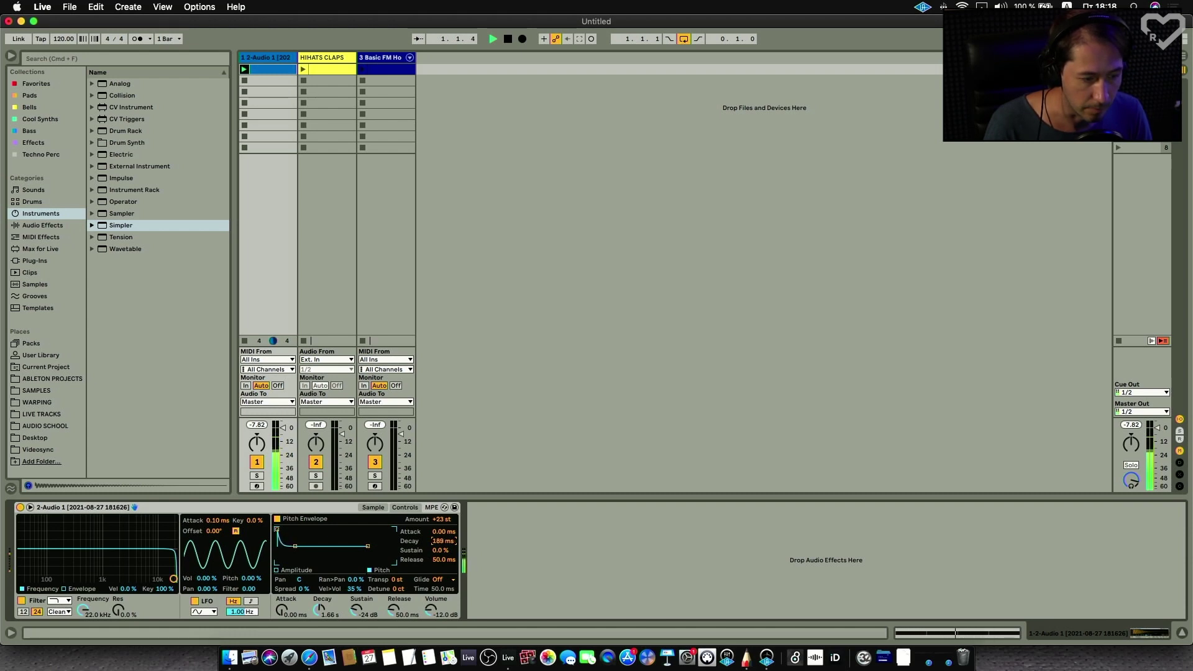
left_click_drag(448, 521, 448, 533)
left_click_drag(356, 611, 356, 603)
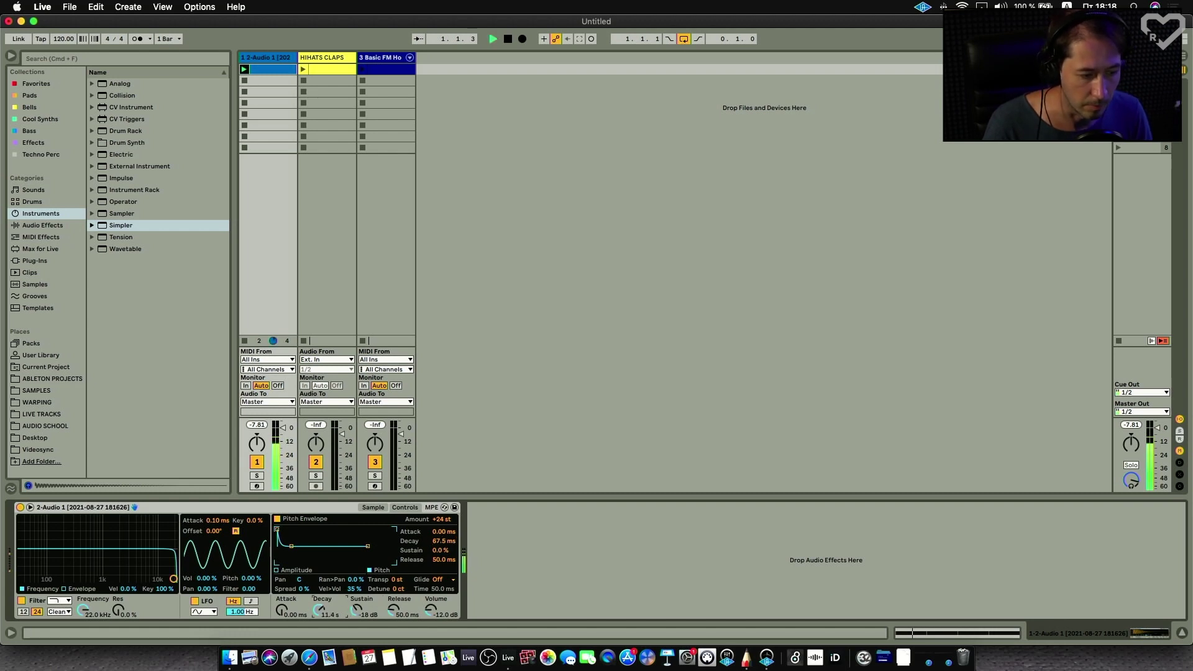
Step: Set Simpler's amplitude decay to 4.77 s and play the kick through EQ Eight's Kick EQ 1 preset with its gain at -1.12 dB
left_click_drag(319, 611, 319, 603)
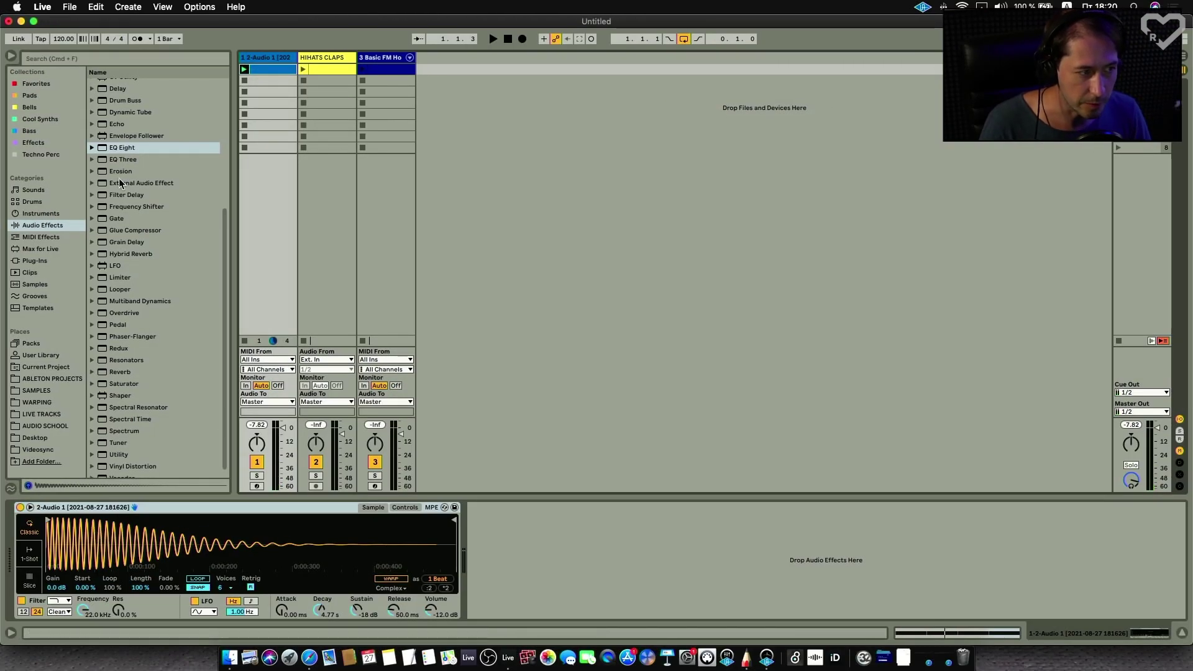
left_click(92, 148)
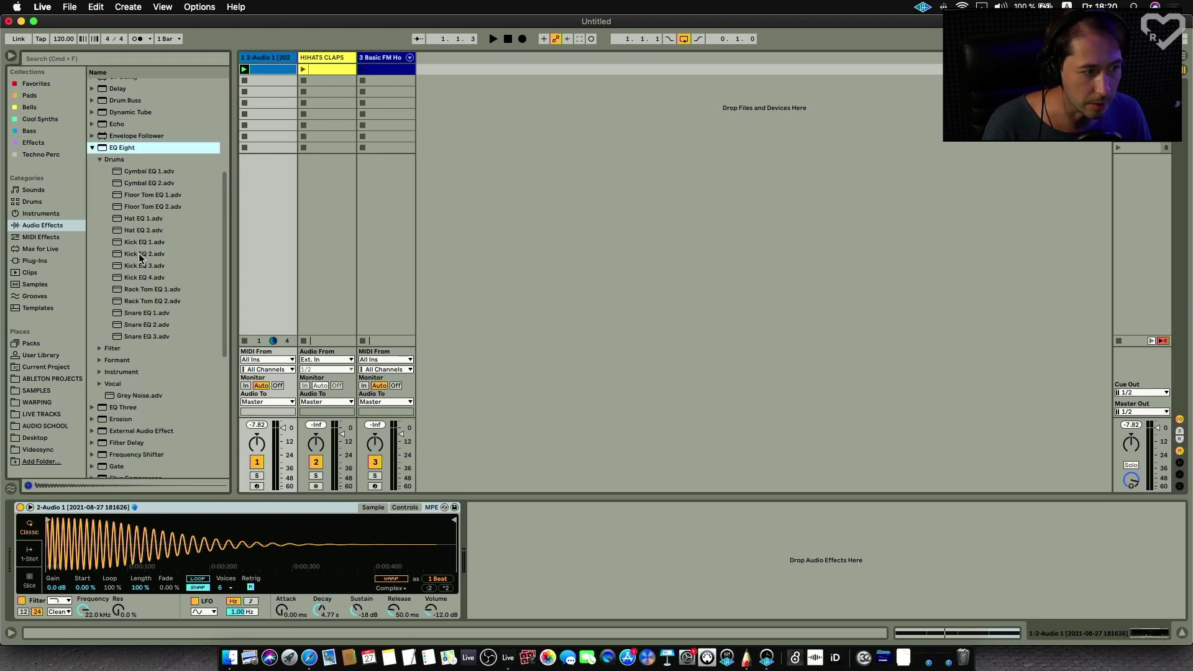
left_click_drag(139, 242, 530, 551)
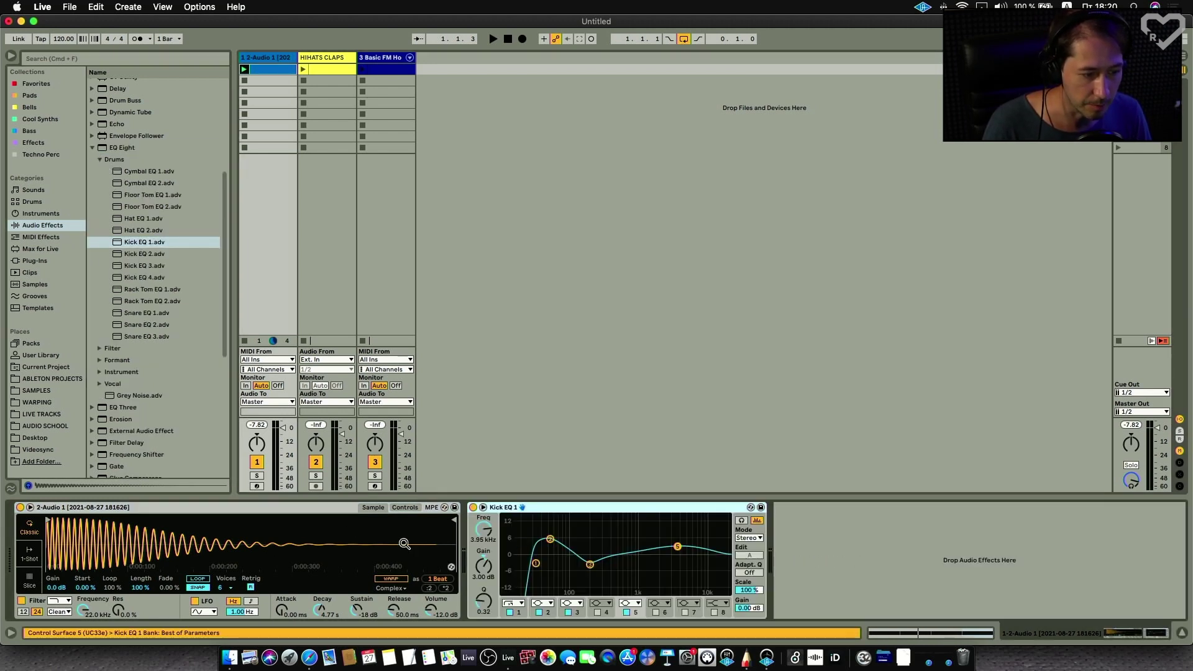
key("space")
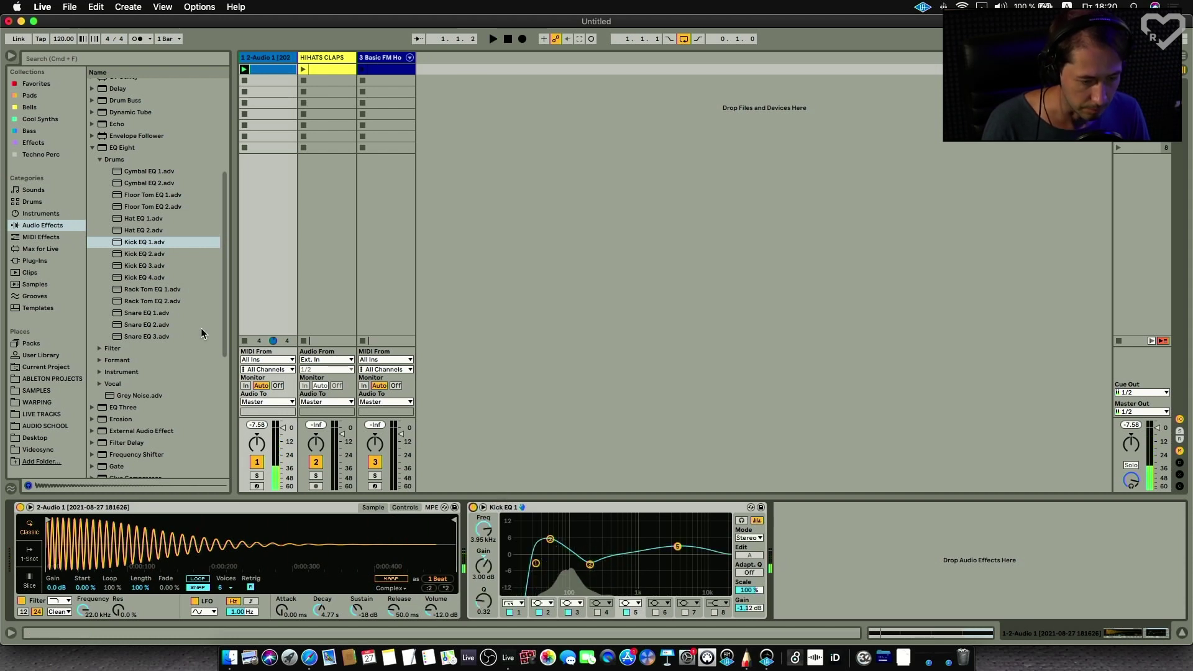
Step: Freeze the first track and flatten it to audio
right_click(264, 59)
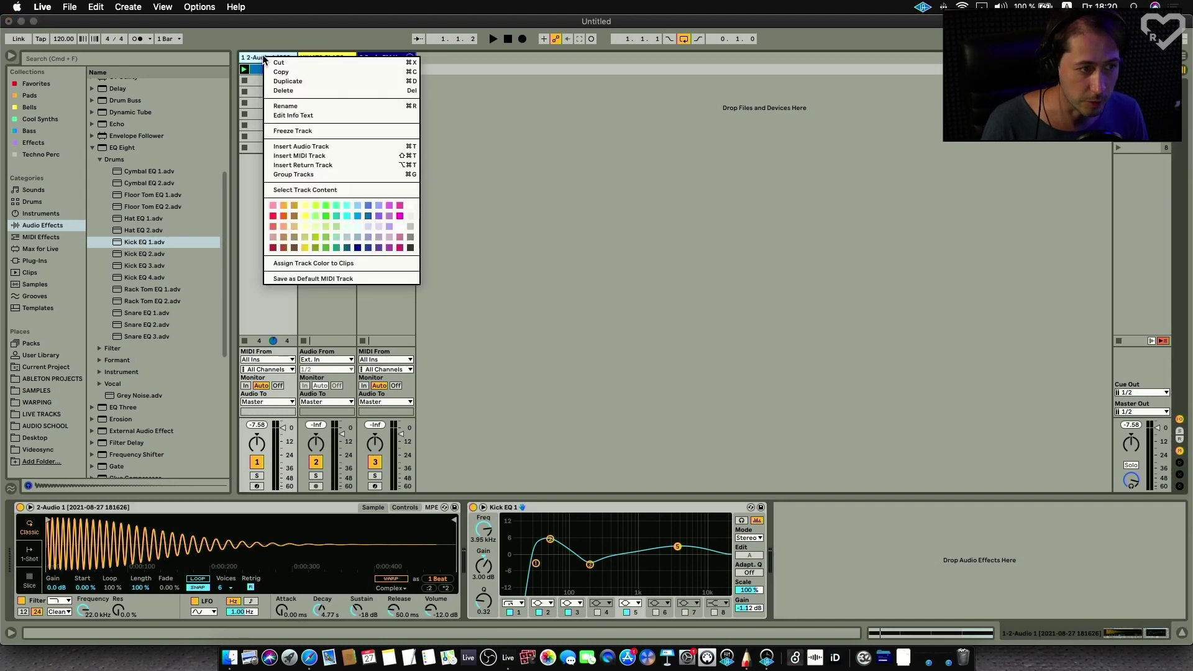
left_click(285, 132)
right_click(263, 56)
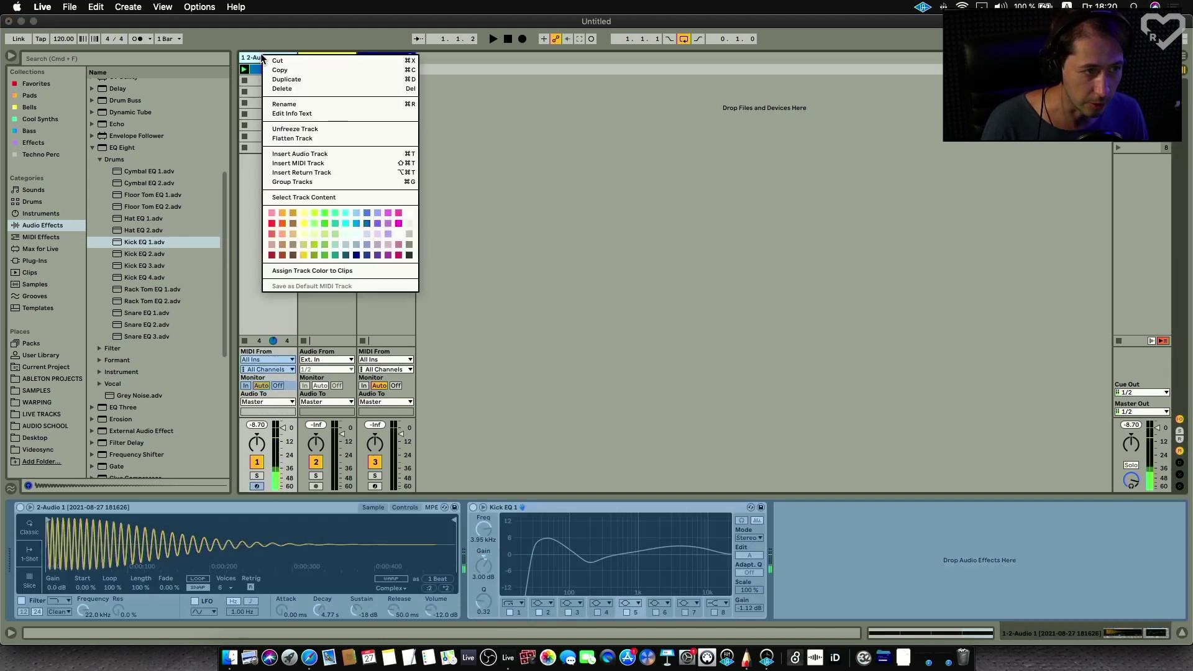
left_click(292, 140)
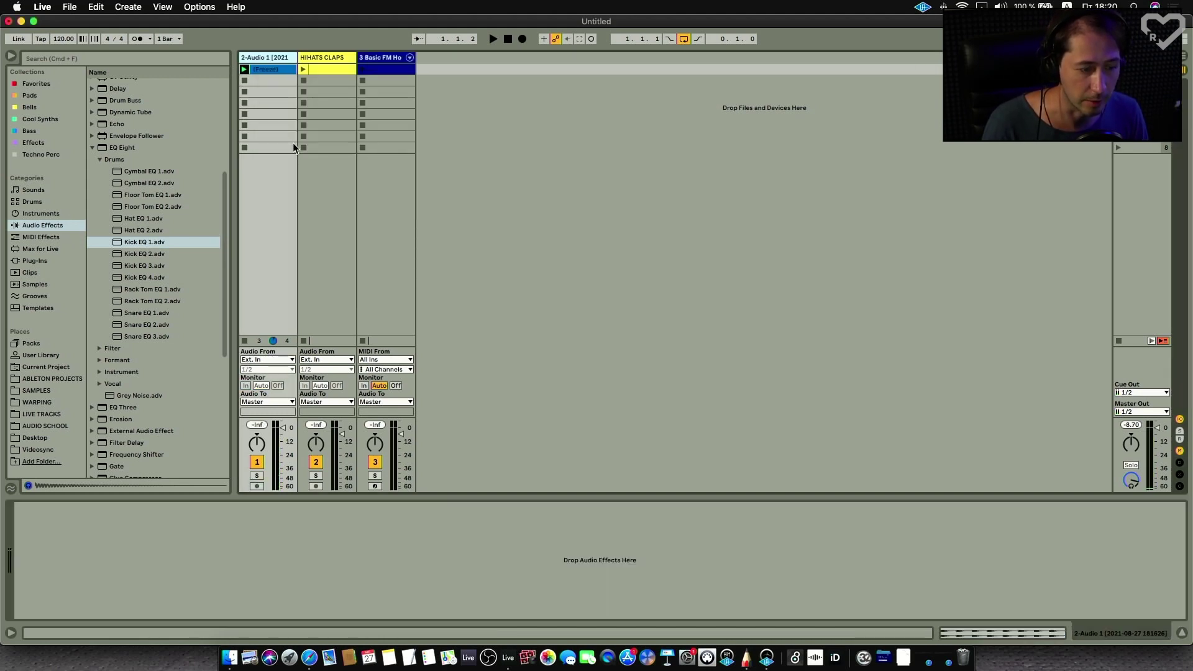
Step: Set the flattened clip's loop to its first beat and crop the sample to that single kick hit
left_click(267, 68)
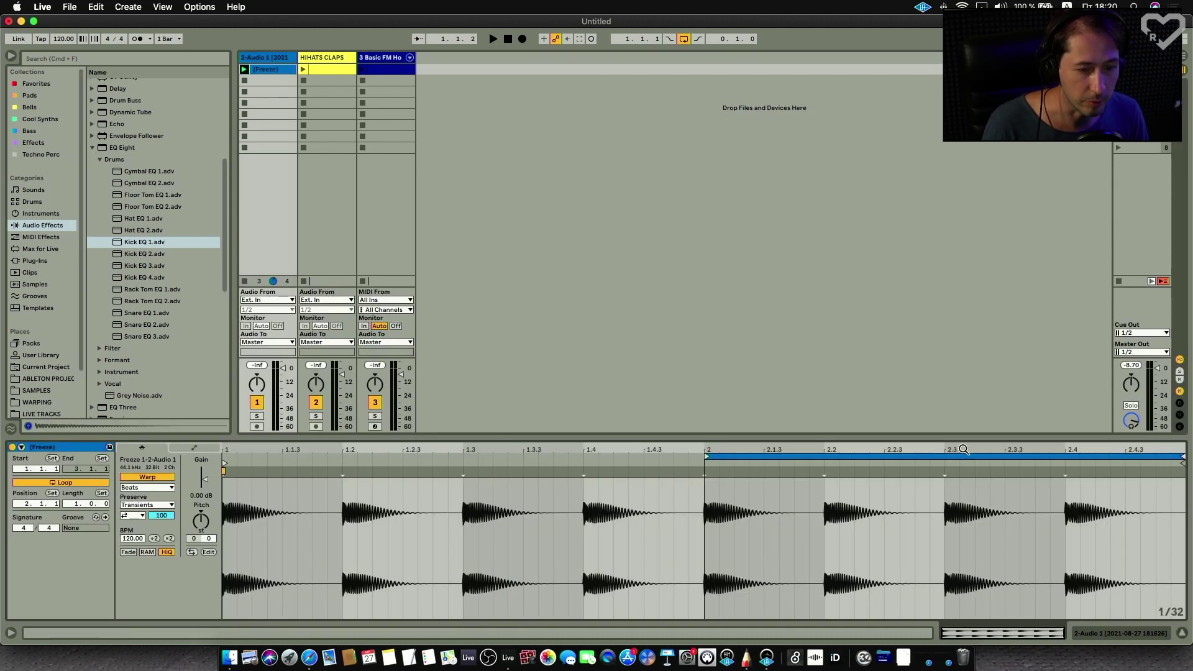
left_click_drag(944, 455, 461, 455)
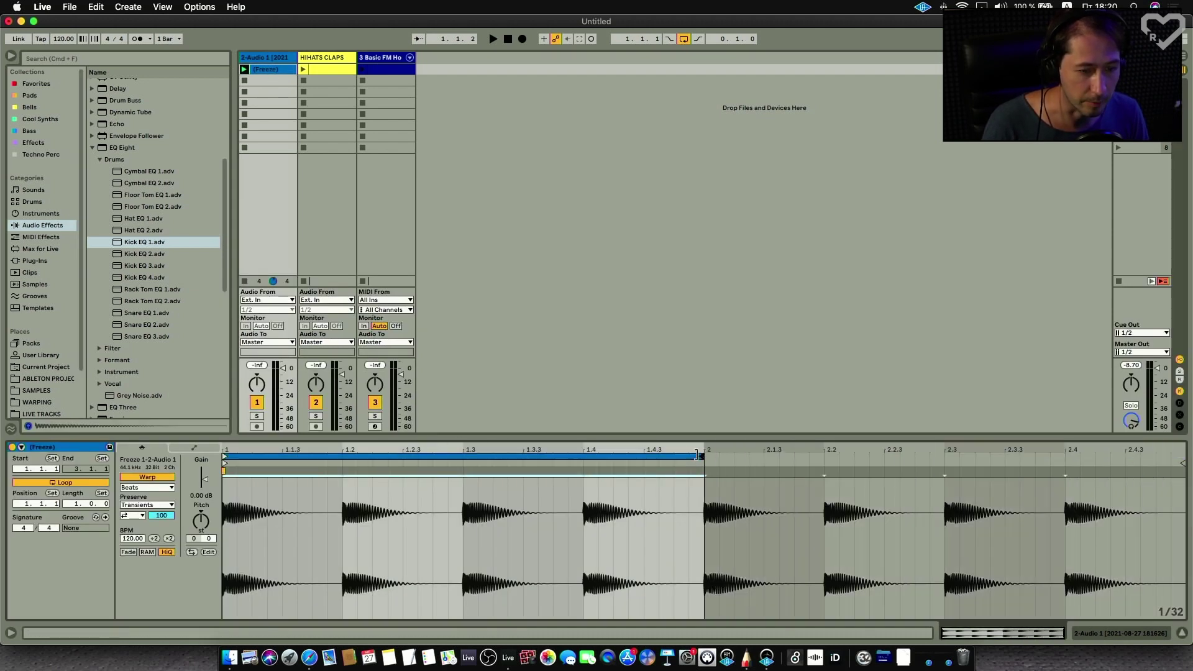
left_click_drag(705, 456, 343, 455)
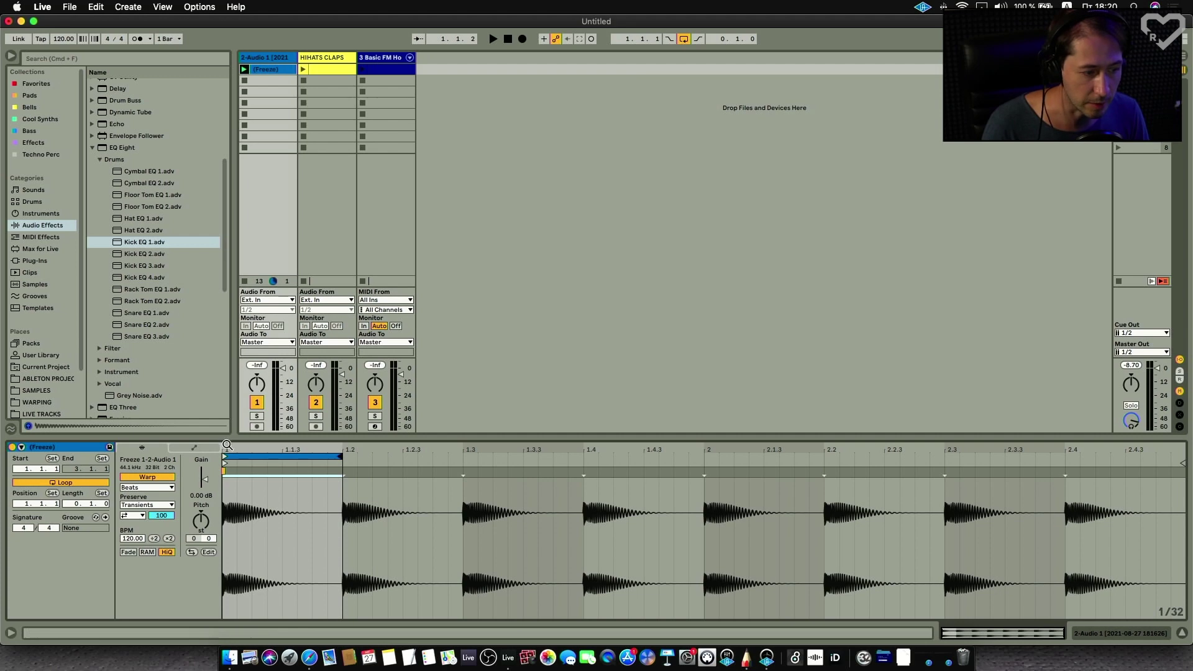
scroll(229, 448, "up", 3)
right_click(361, 507)
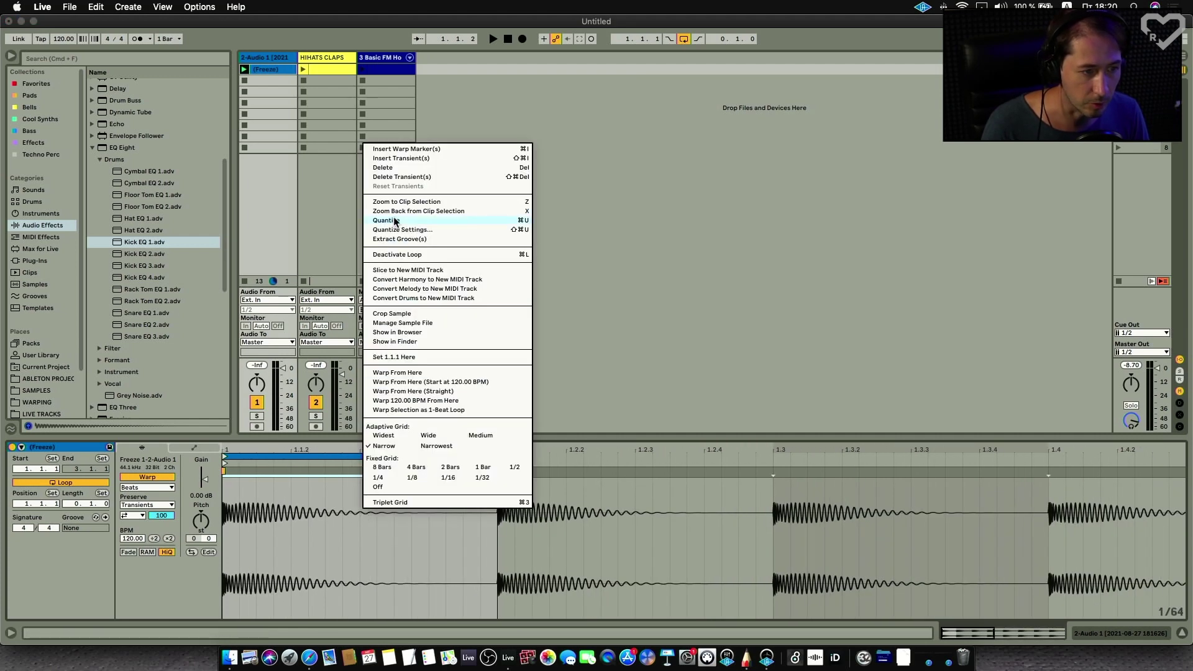
left_click(393, 314)
Step: Load the cropped kick clip into Simpler on a new MIDI track and set the sample gain to 8.4 dB
right_click(277, 58)
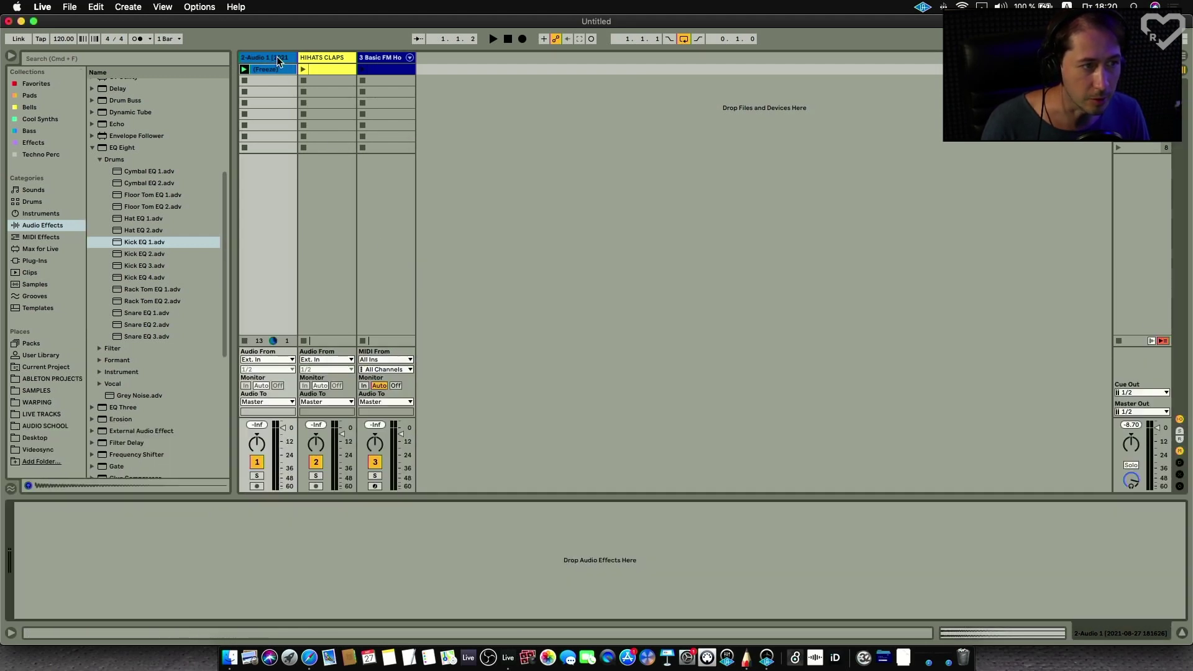
left_click(315, 157)
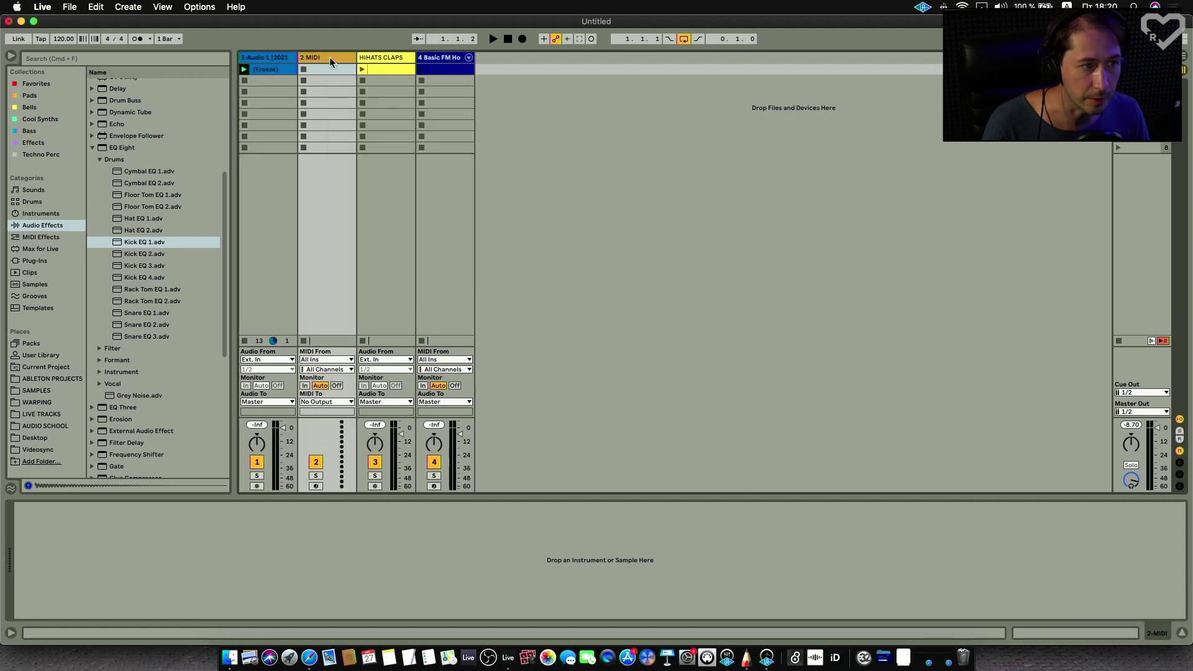
left_click_drag(277, 69, 177, 539)
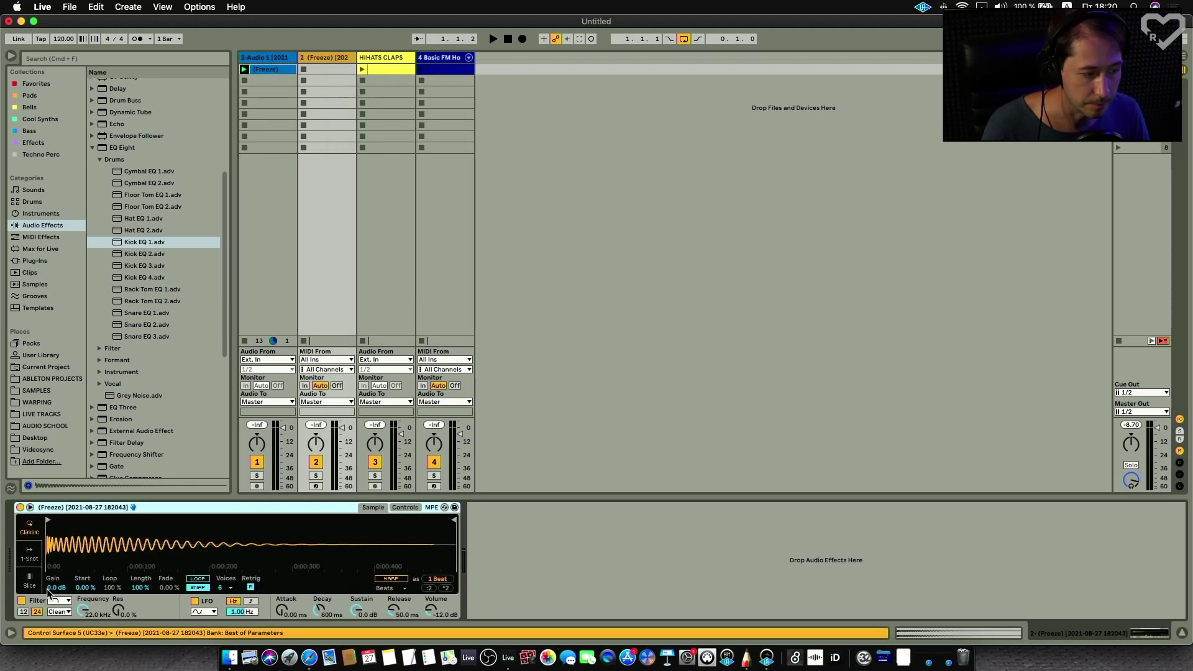
left_click_drag(55, 587, 55, 547)
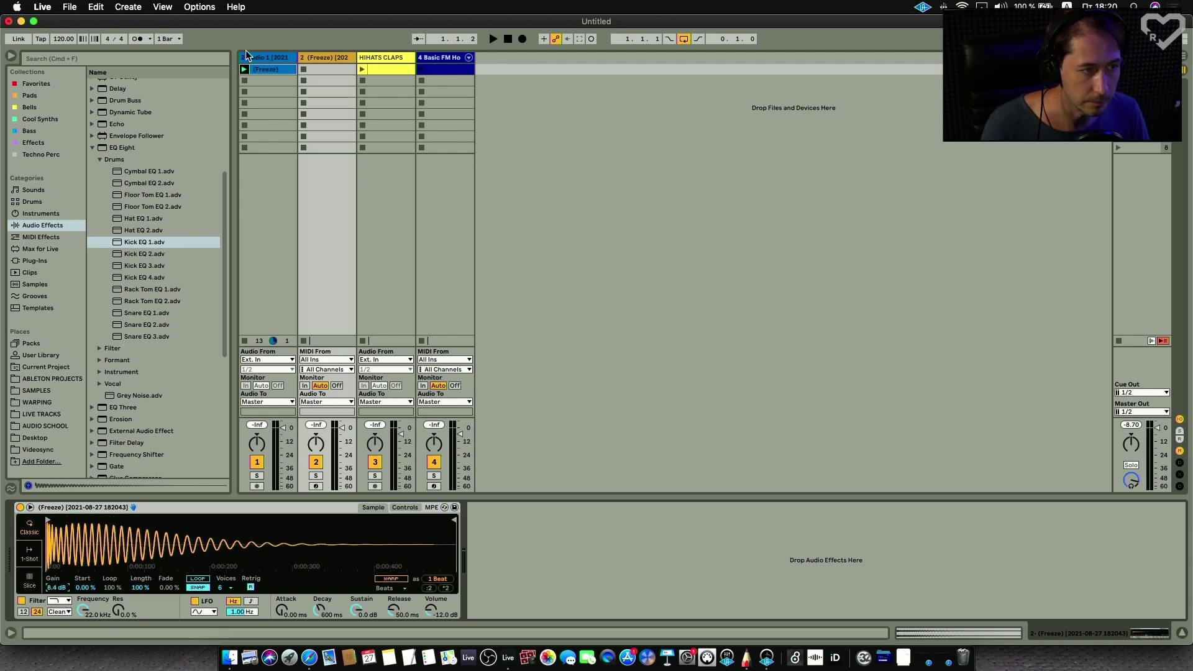
Step: Delete the flattened audio track and create a one-bar MIDI clip of four one-beat C3 notes on the new Simpler track
left_click(261, 58)
key("Delete")
double_click(261, 68)
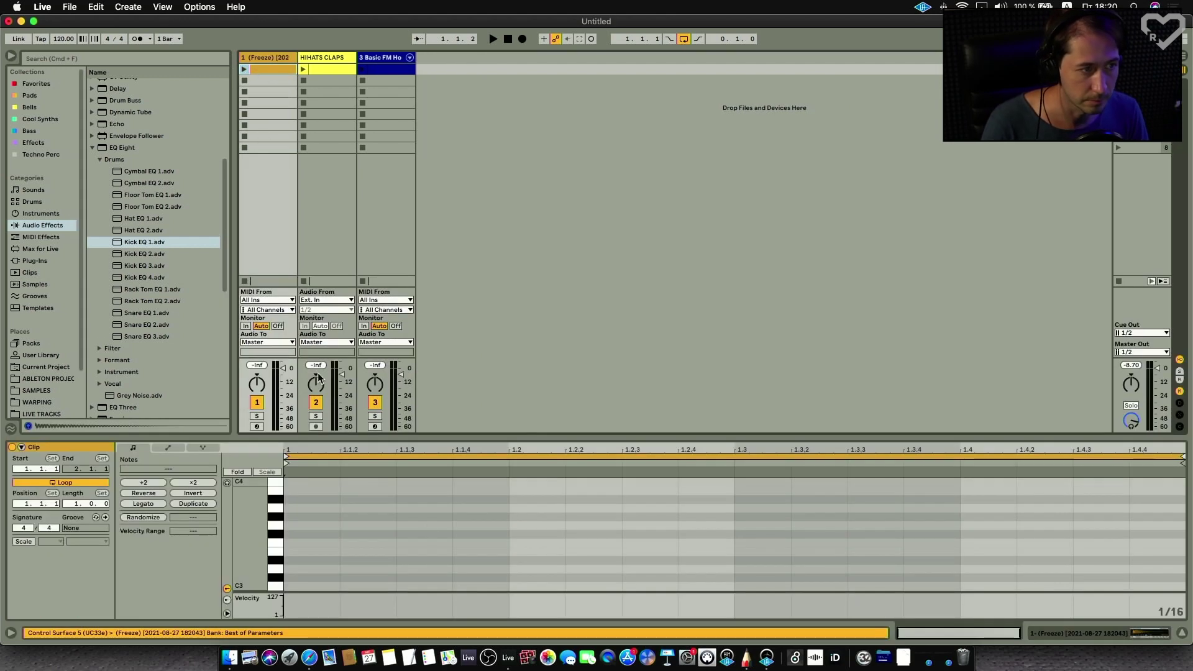
double_click(302, 585)
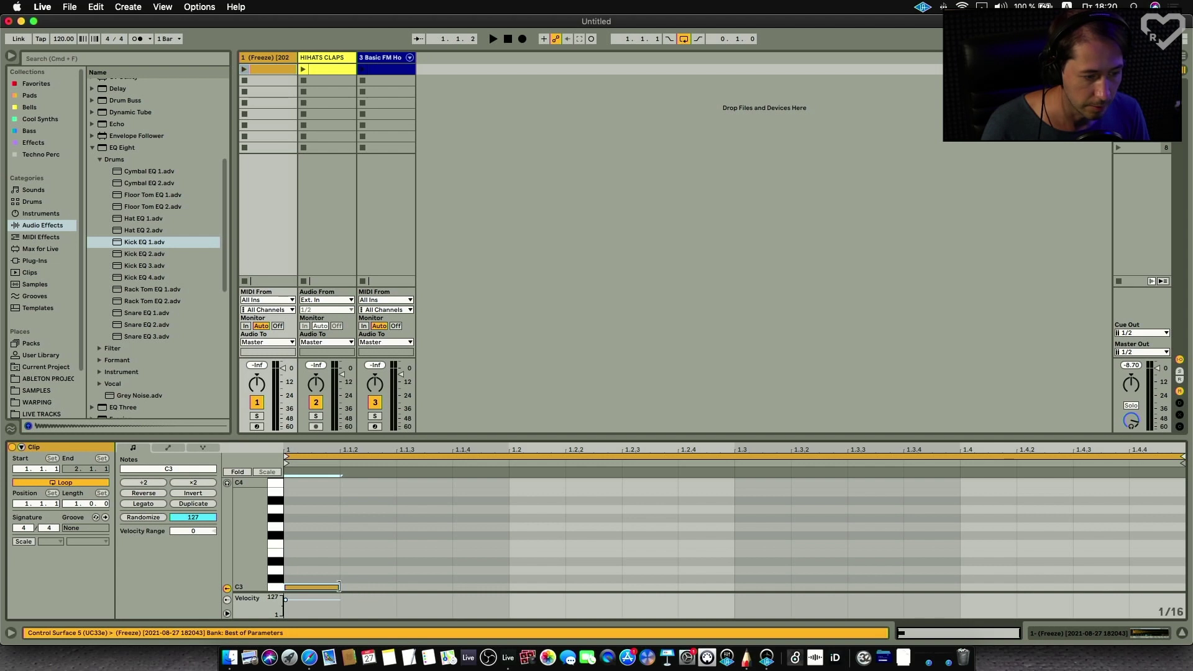
left_click_drag(339, 586, 508, 587)
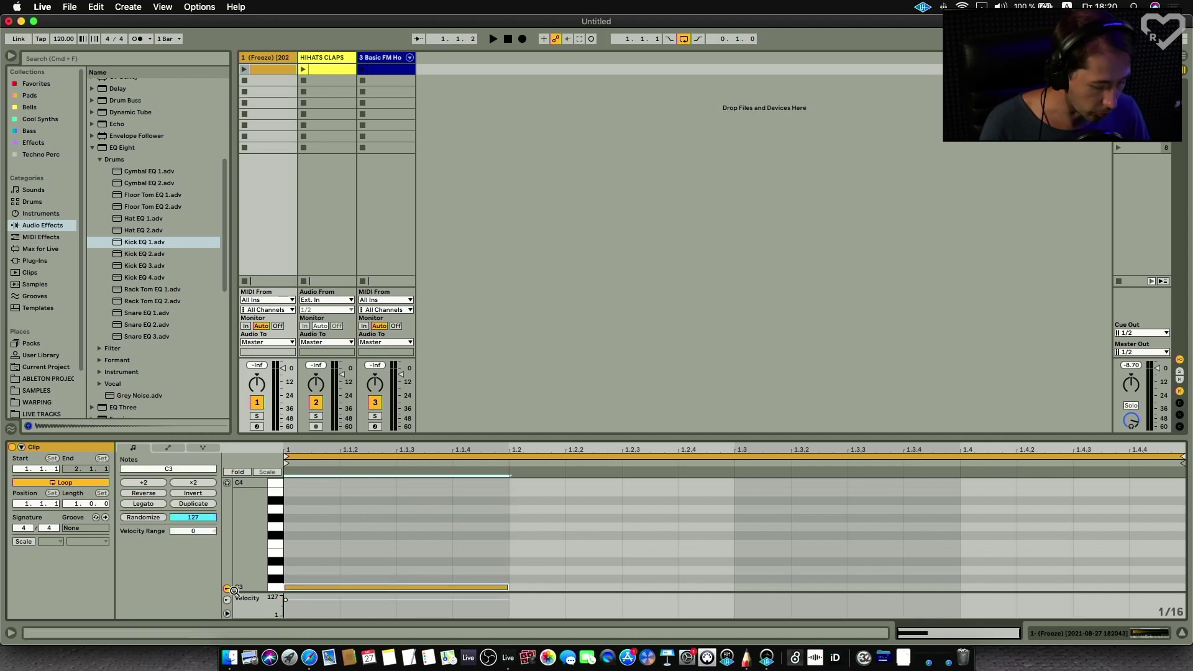
key("super+d")
key("super+d")
key("super+d")
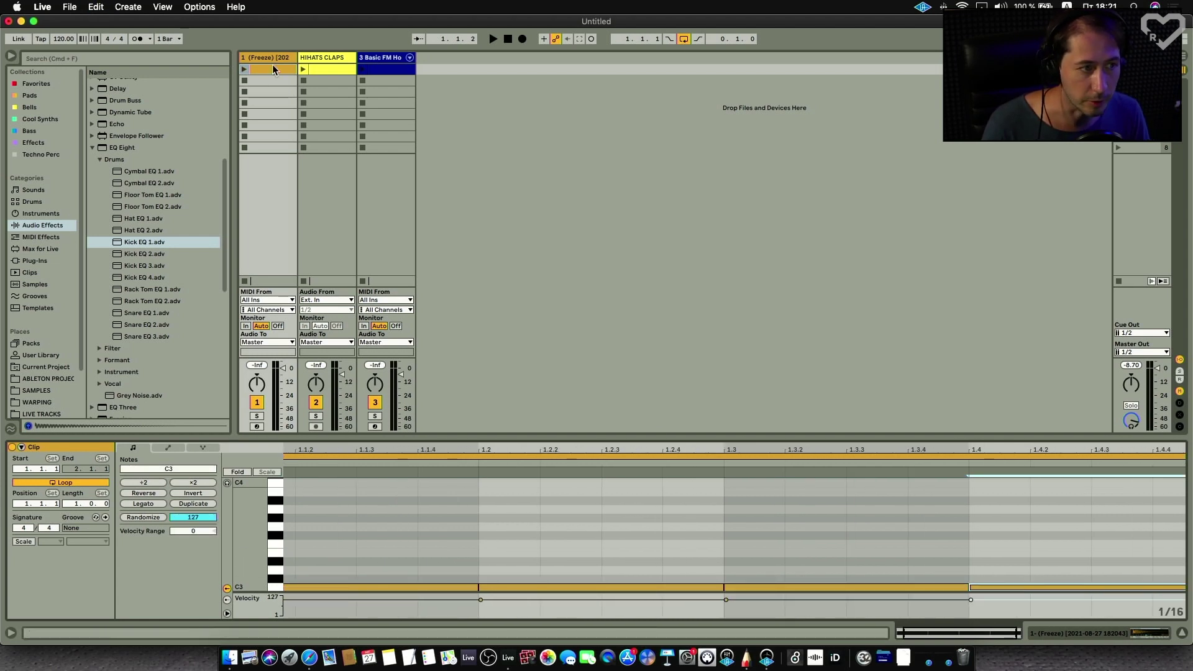
Step: Launch the MIDI clip and set Simpler's amplitude envelope to a decay of 2.37 s and a sustain of -inf dB
left_click(274, 59)
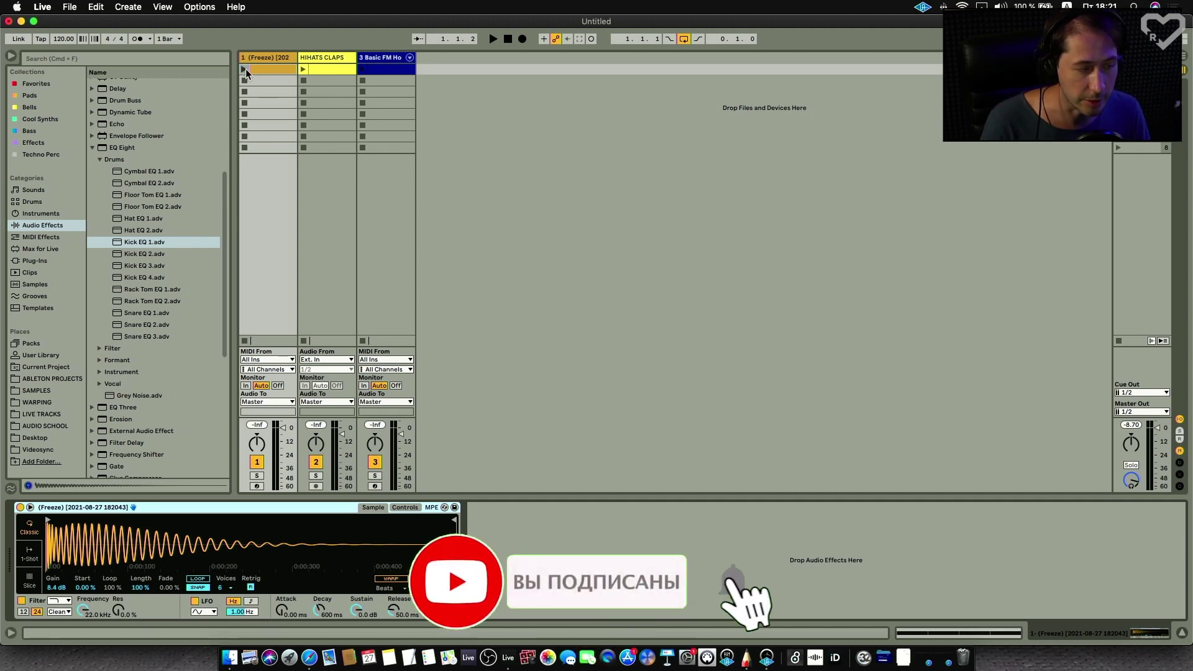
left_click(244, 68)
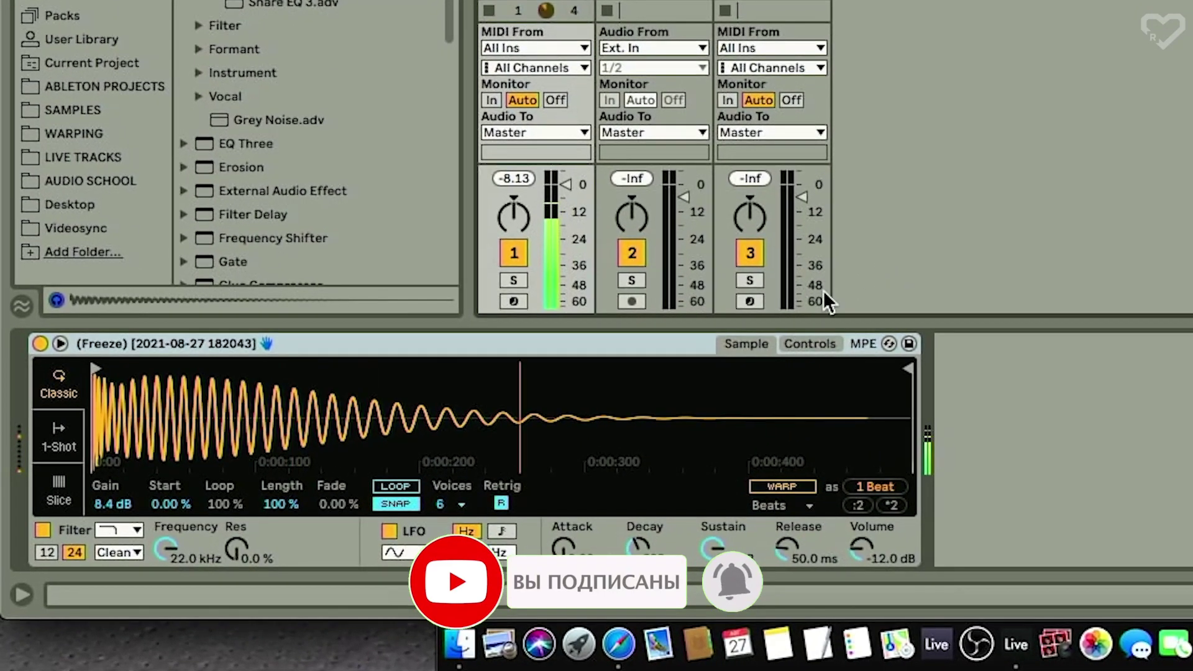
left_click(797, 342)
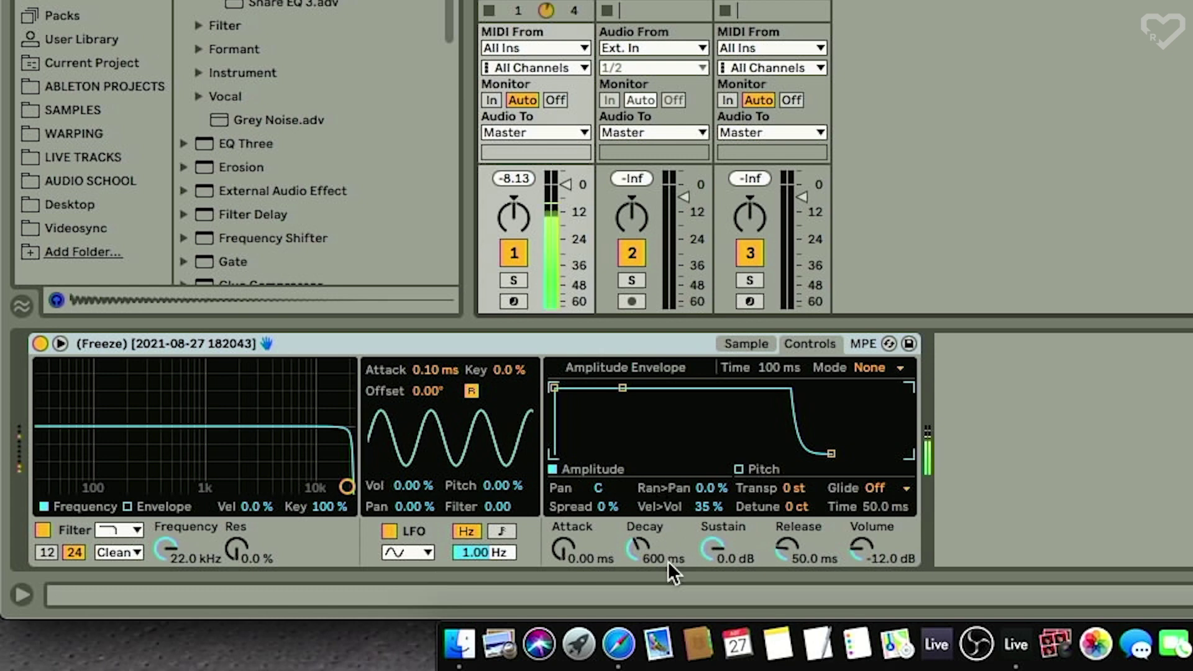
left_click_drag(711, 547, 711, 567)
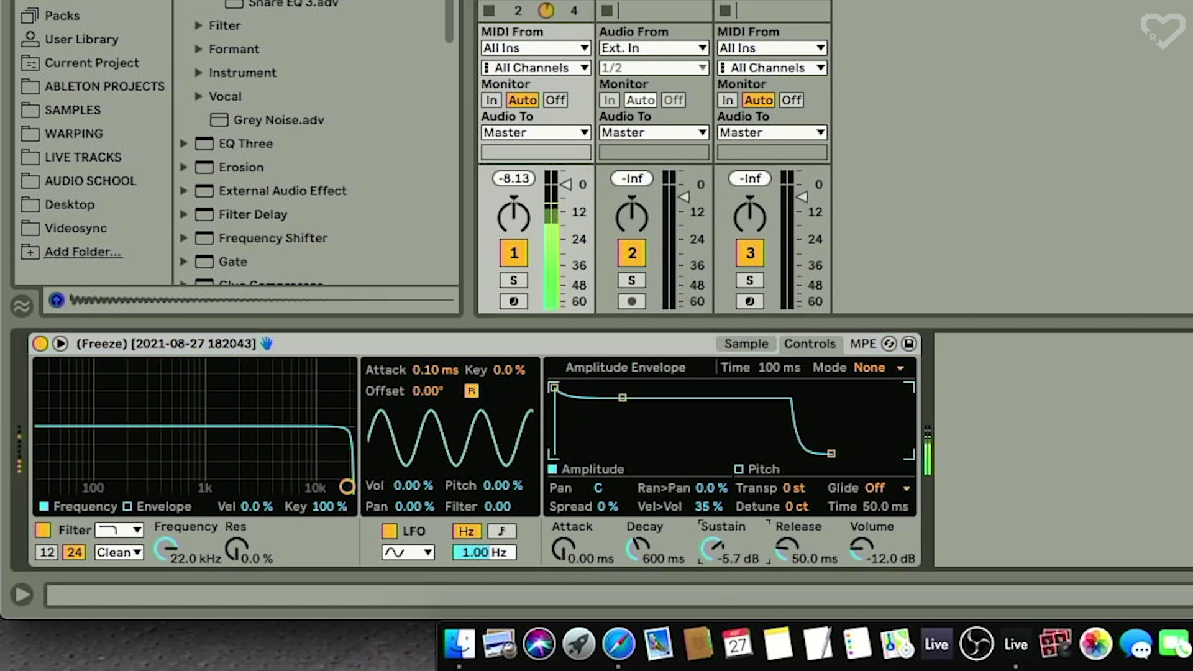
left_click_drag(646, 547, 646, 600)
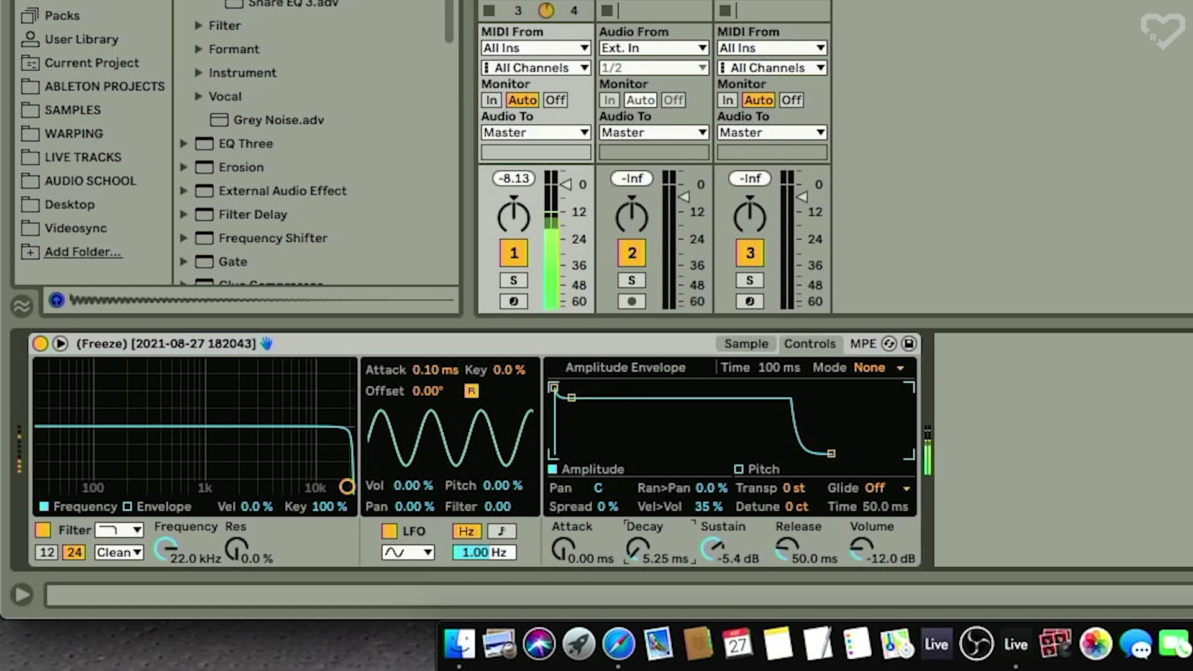
left_click_drag(711, 547, 711, 599)
left_click(654, 546)
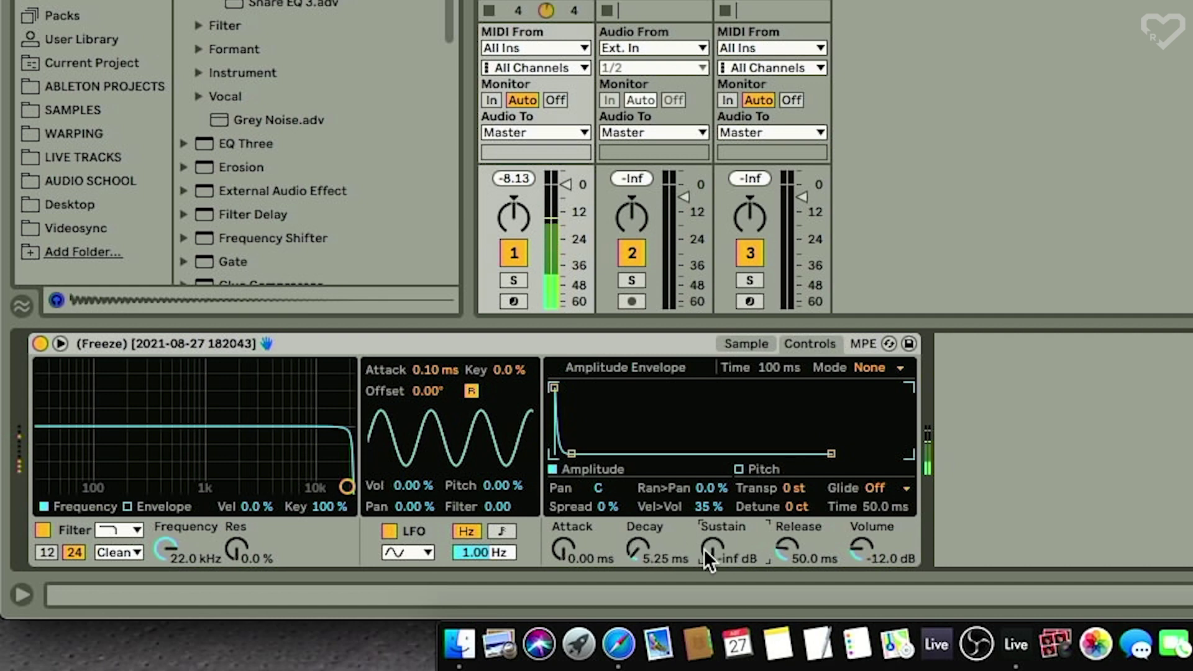
mouse_move(655, 546)
left_mouse_down()
mouse_move(654, 497)
mouse_move(654, 538)
left_mouse_up()
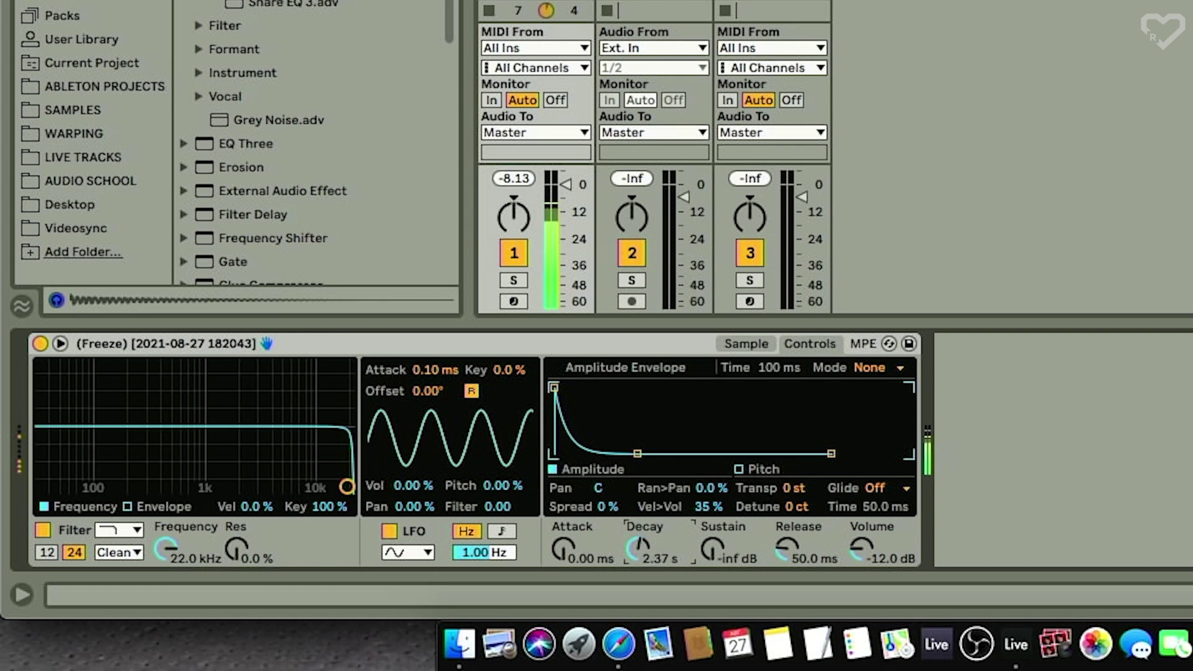
Step: Add Saturator after Simpler with Analog Clip, 10.9 dB drive and 50.8 % dry/wet, and compare the kick with it off and on
scroll(311, 149, "down", 8)
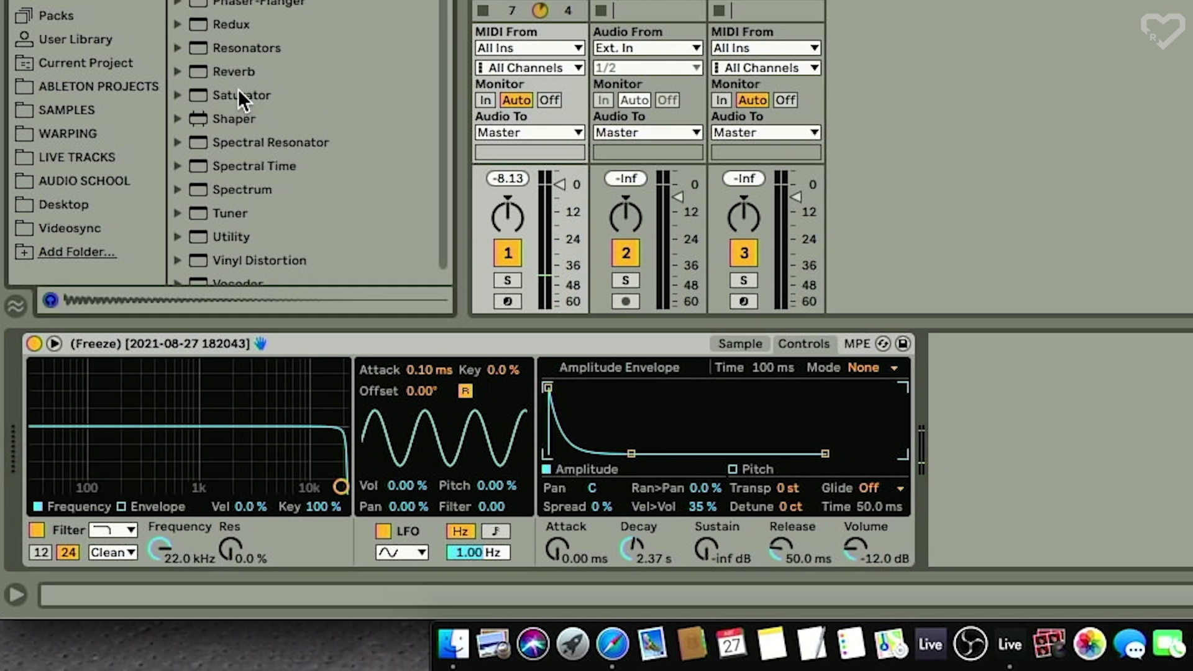
left_click_drag(237, 92, 601, 251)
left_click_drag(315, 251, 684, 421)
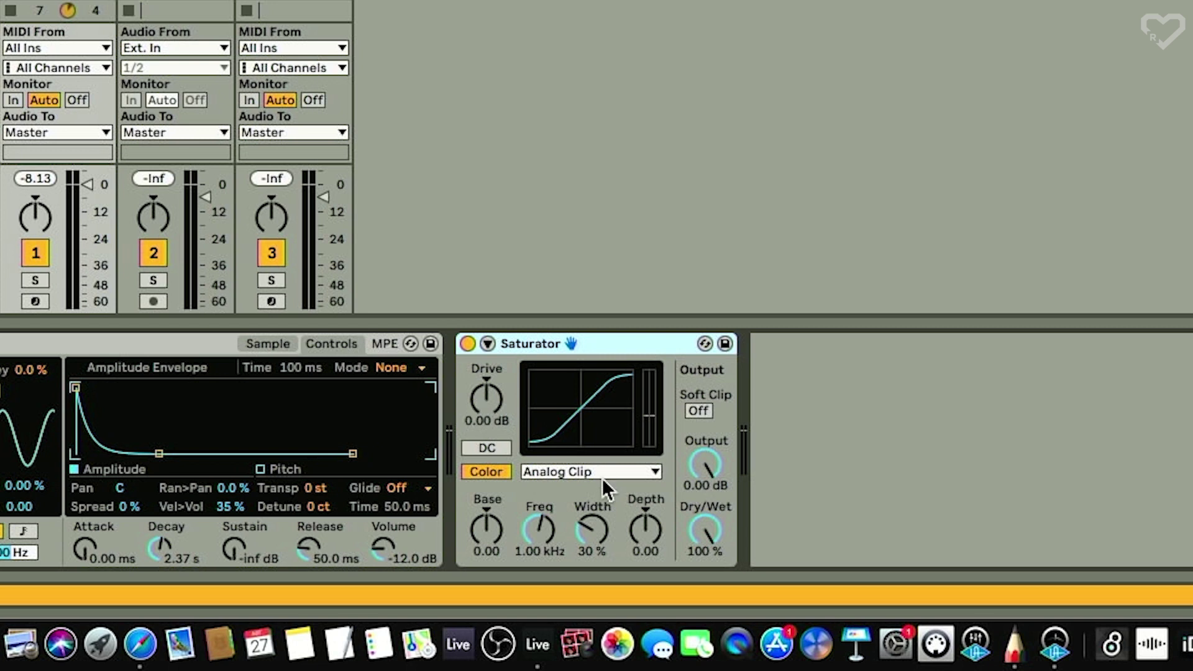
left_click(789, 472)
left_click(598, 475)
left_click_drag(486, 398, 486, 376)
left_click_drag(715, 536, 714, 578)
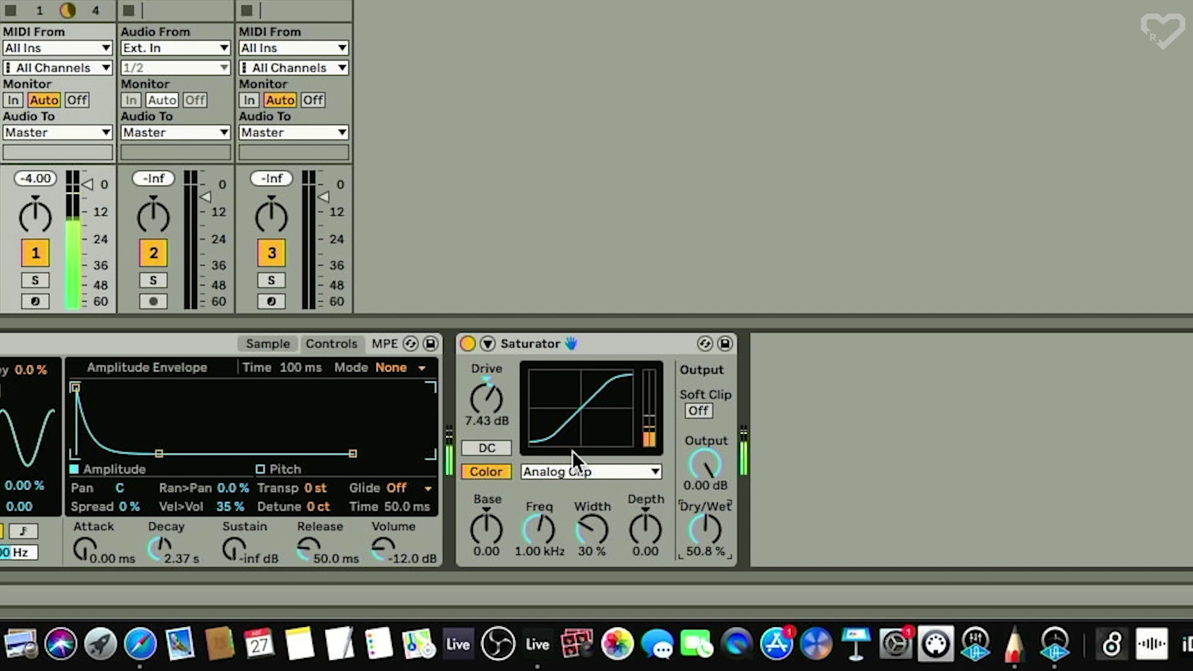
left_click_drag(476, 400, 475, 379)
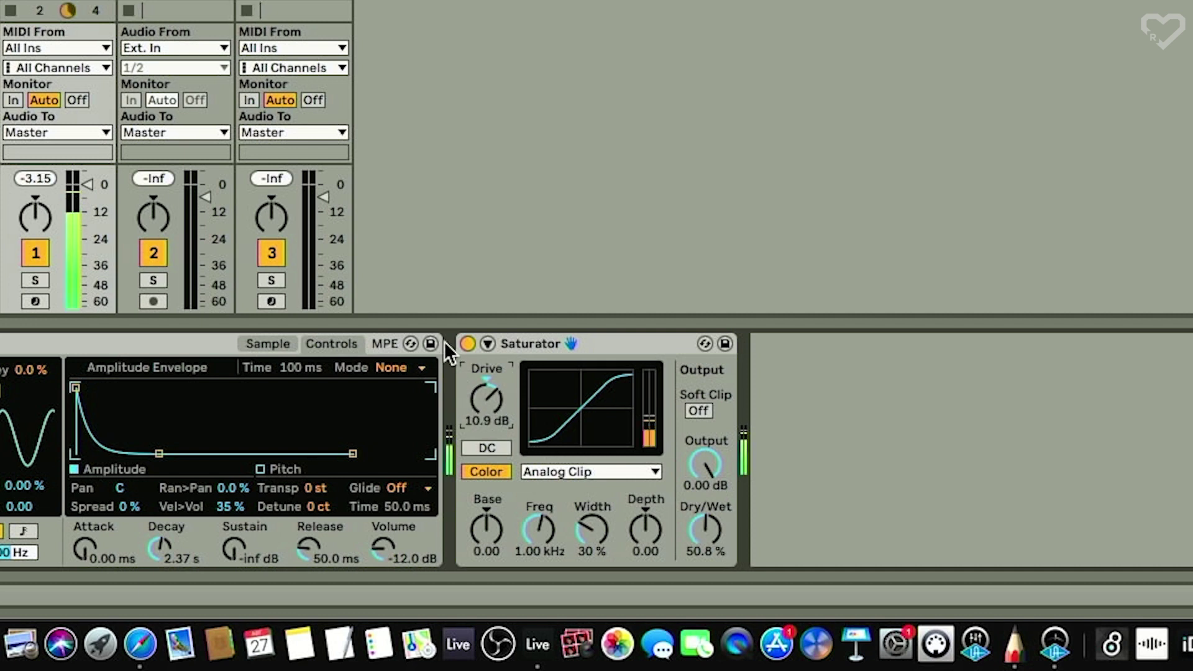
left_click(468, 343)
left_click(468, 343)
Step: Add Glue Compressor after Saturator with a slower attack, a shorter release, a -16.5 dB threshold and 2.86 dB makeup gain
left_click_drag(3, 404, 799, 400)
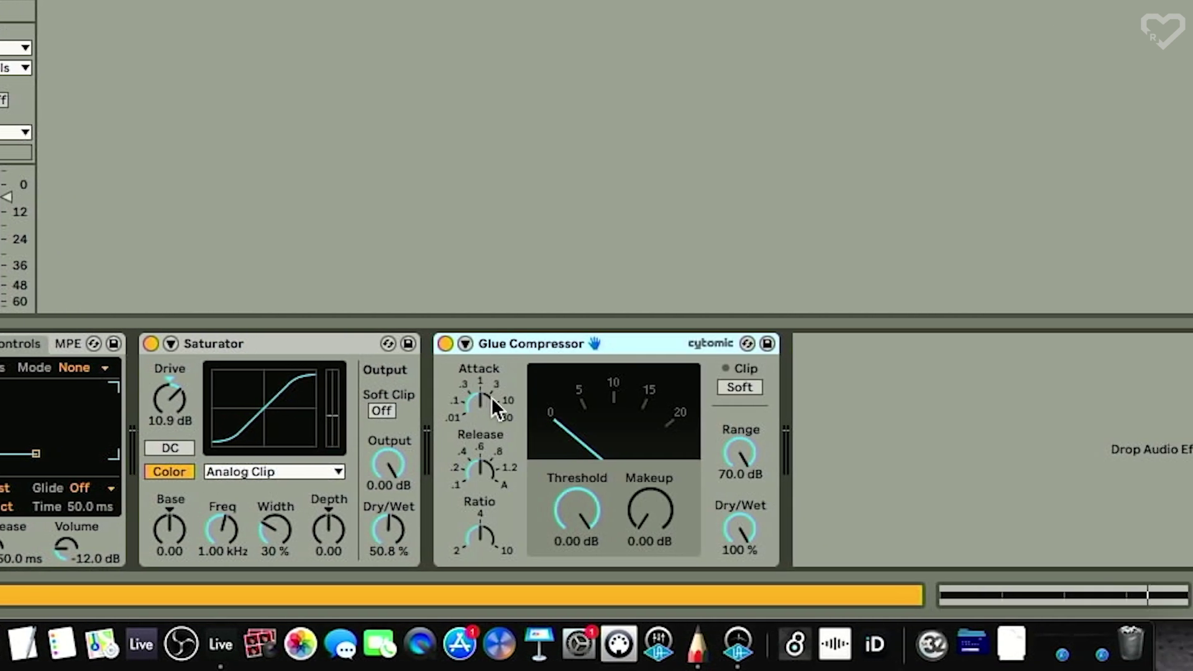
left_click_drag(483, 398, 483, 348)
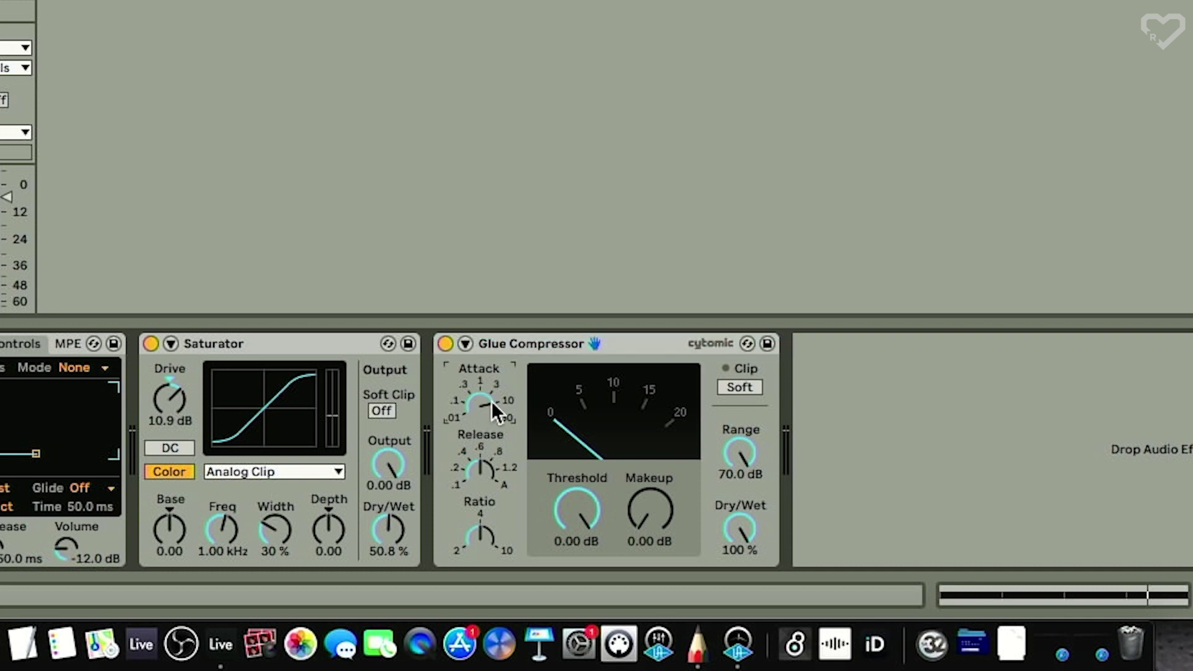
left_click_drag(481, 470, 480, 491)
left_click_drag(479, 550, 478, 565)
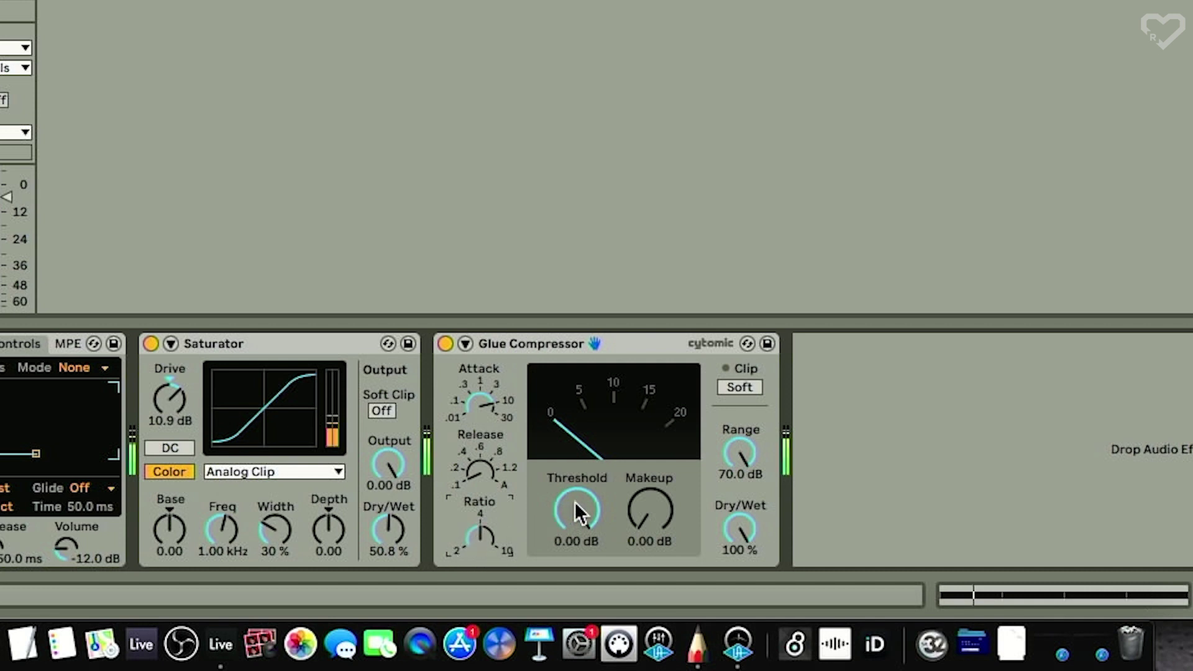
left_click_drag(575, 504, 575, 553)
left_click_drag(649, 509, 606, 513)
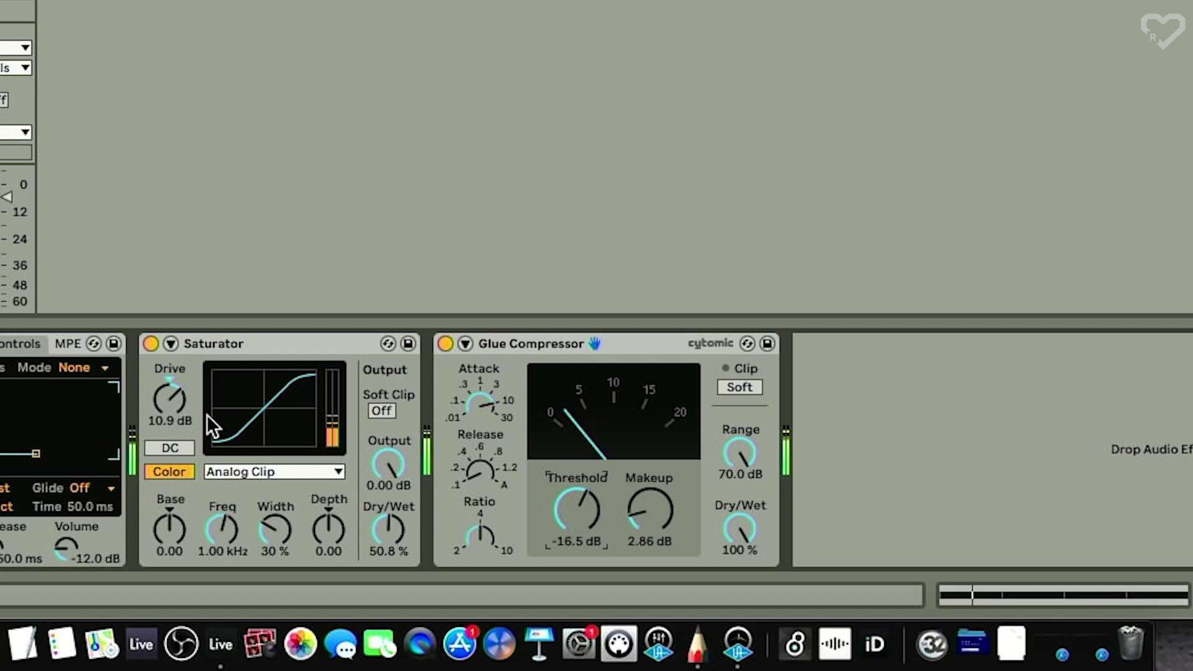
Step: Compare the kick with Saturator and Glue Compressor bypassed and active
left_click(444, 342)
left_click(152, 343)
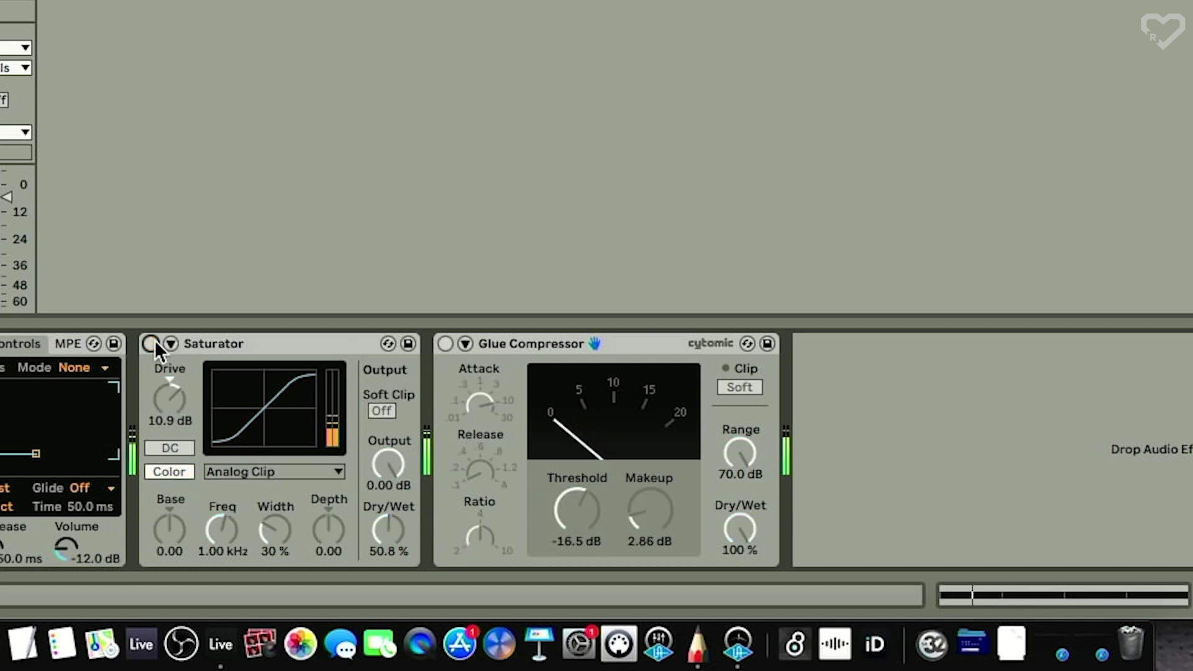
left_click(152, 342)
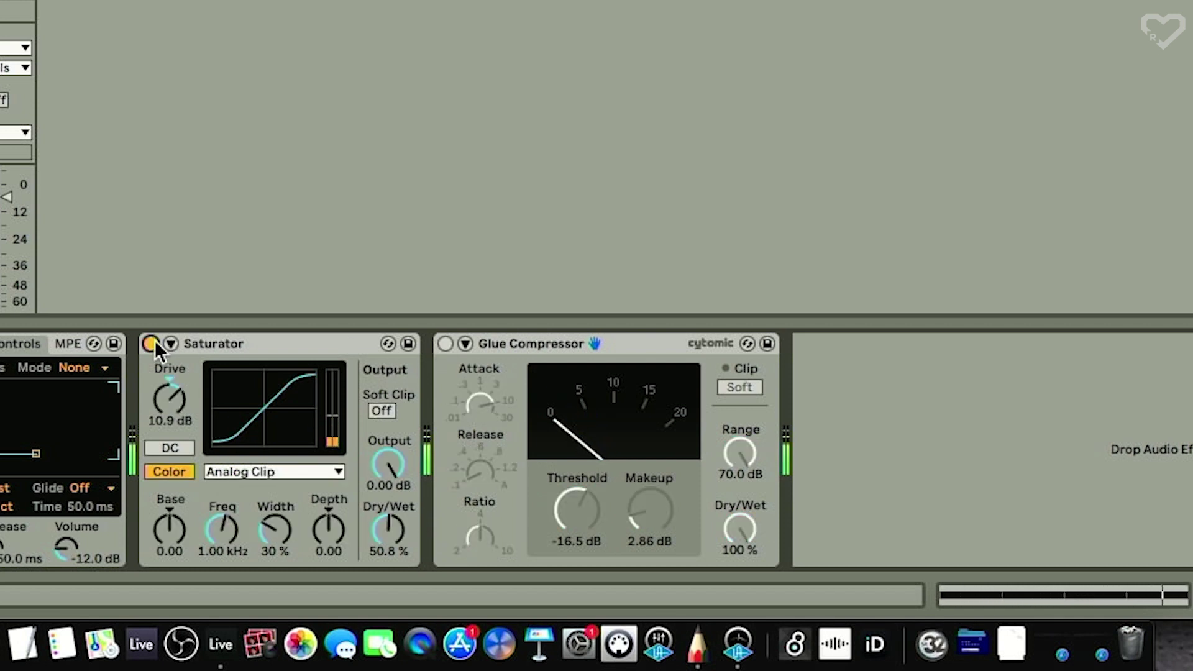
left_click(445, 342)
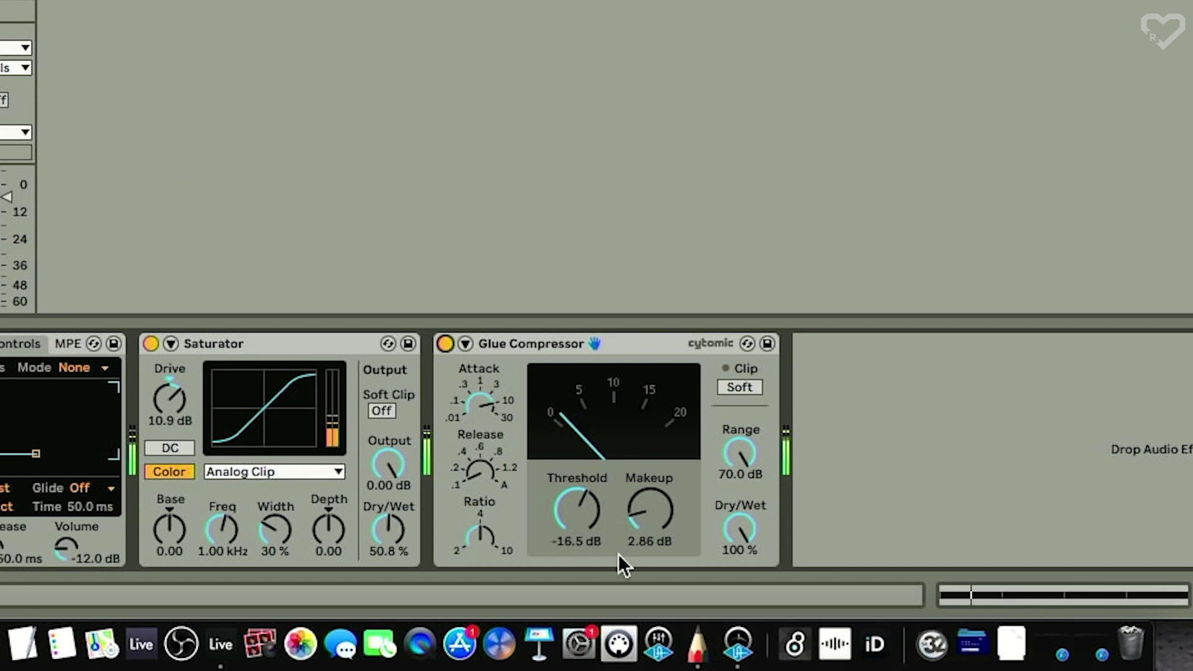
Step: Set Glue Compressor's threshold to -11.1 dB and its makeup gain to 2.22 dB
left_click_drag(650, 509, 650, 491)
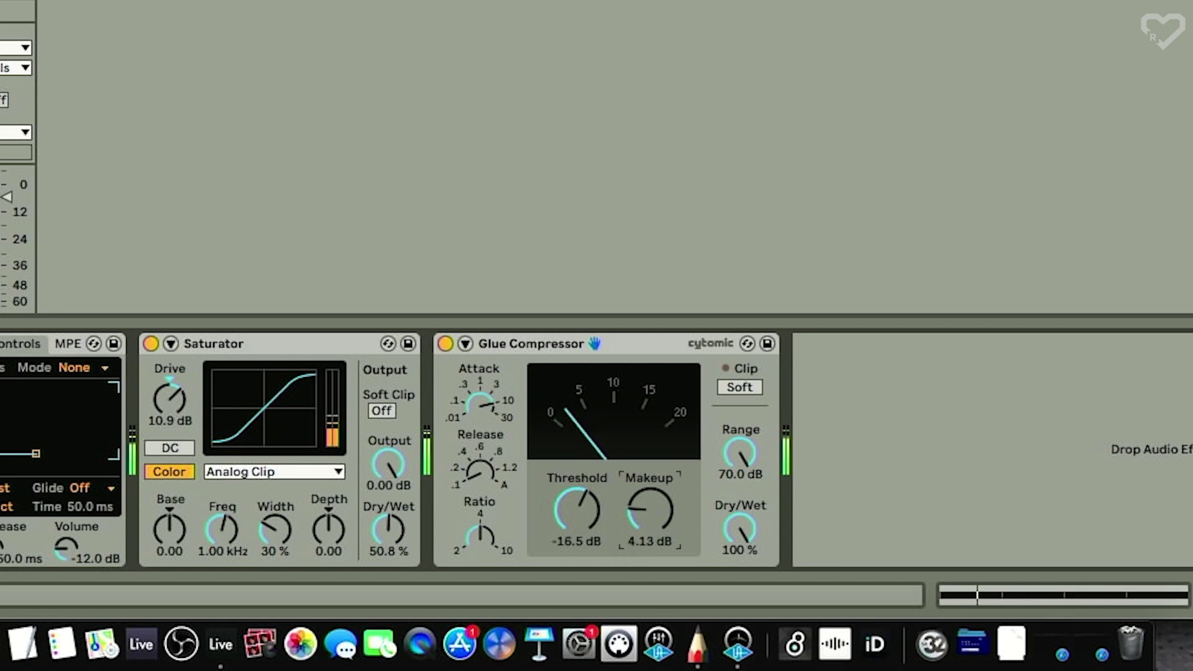
left_click_drag(573, 508, 573, 479)
left_click_drag(651, 508, 650, 528)
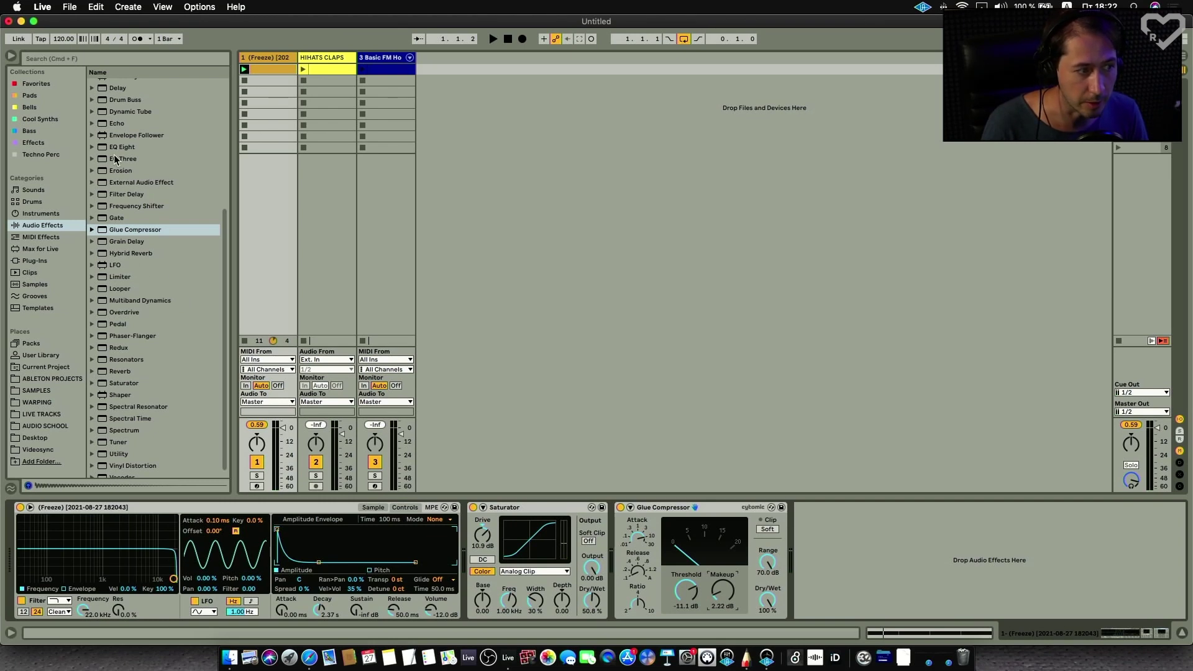
Step: Add EQ Three after Glue Compressor with FreqLow at 360 Hz, and compare the kick with it off and on
left_click_drag(123, 158, 787, 516)
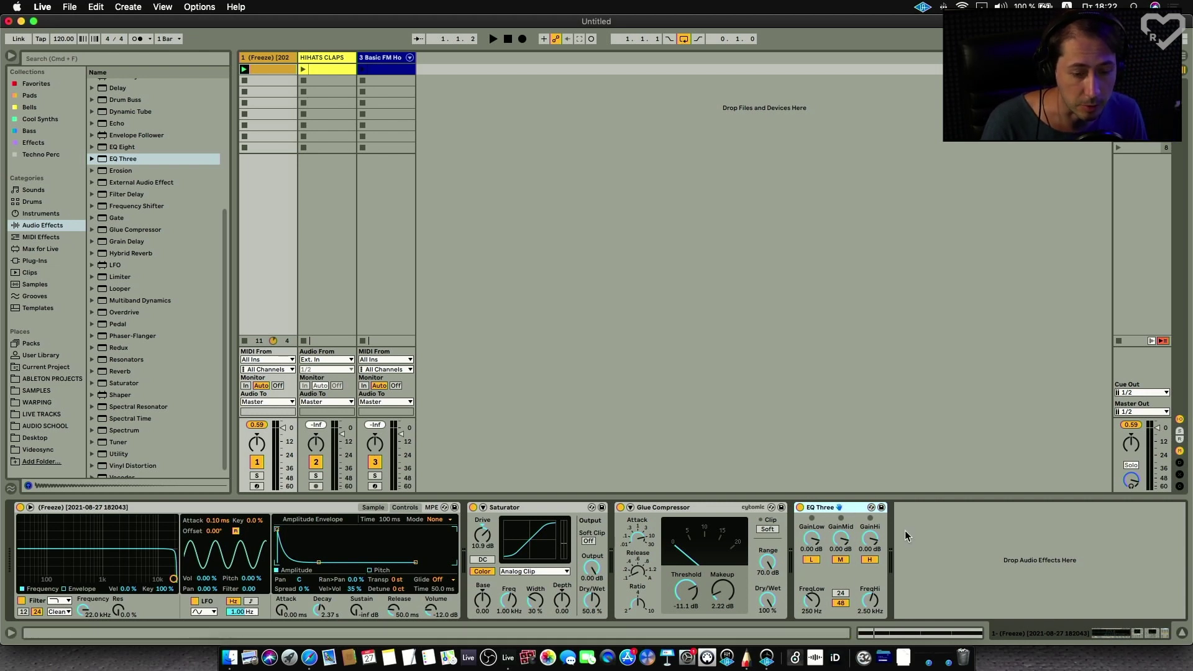
left_click(813, 602)
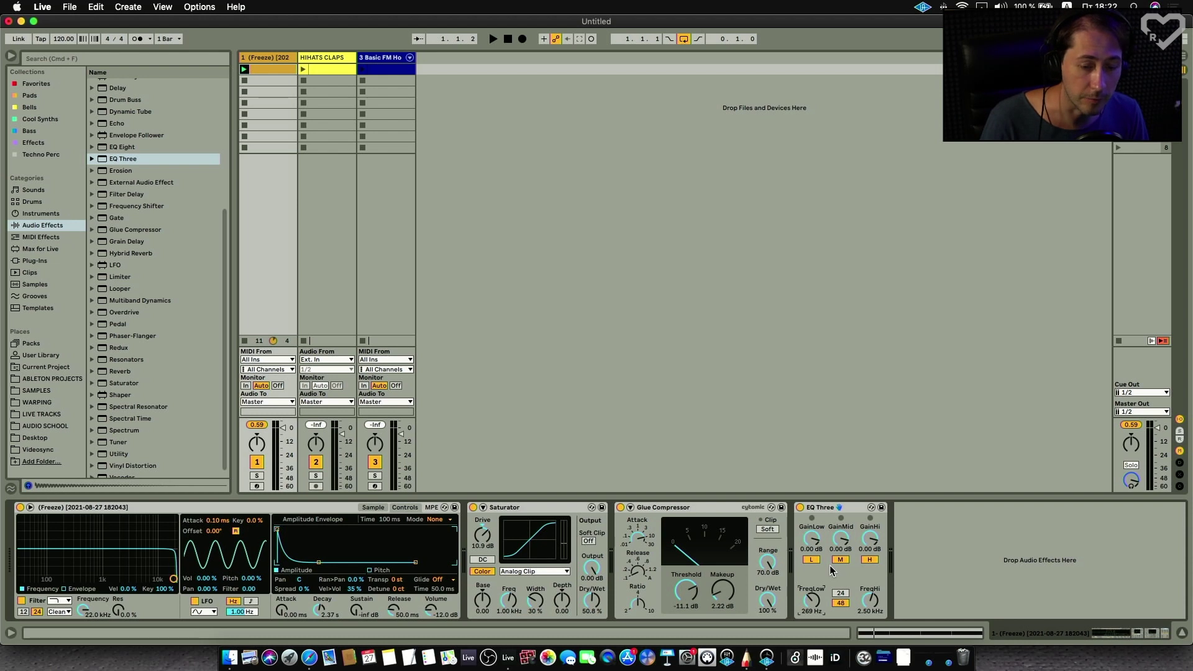
left_click_drag(811, 599, 812, 588)
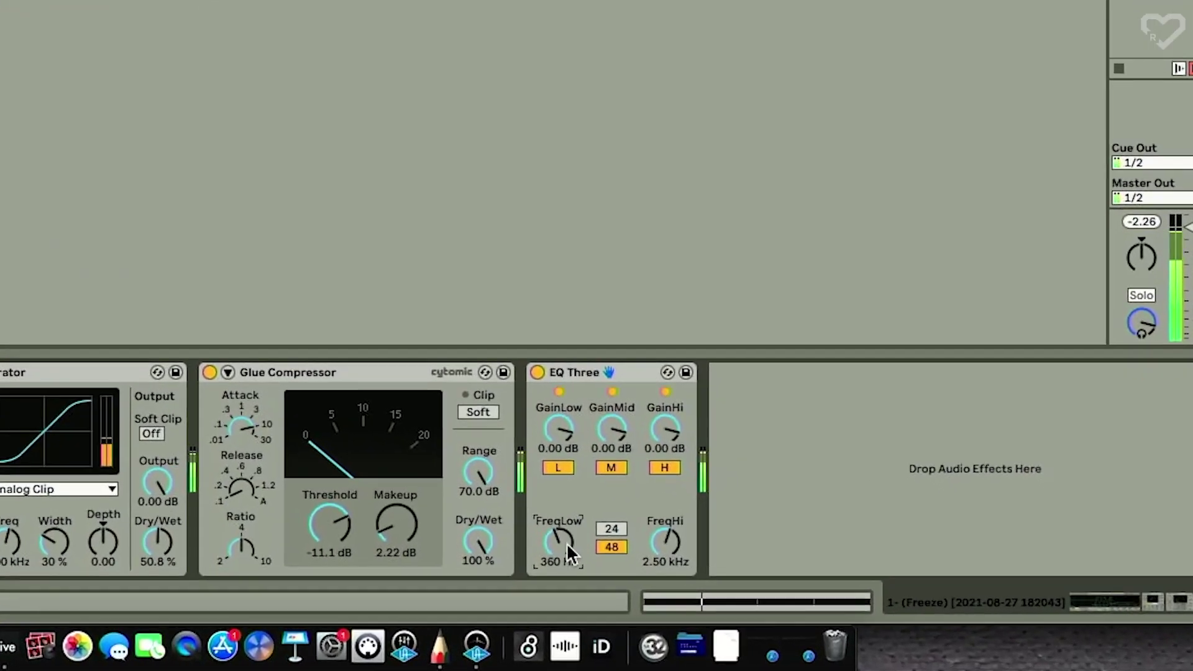
left_click_drag(811, 600, 811, 618)
mouse_move(504, 529)
left_mouse_down()
mouse_move(504, 506)
mouse_move(505, 525)
left_mouse_up()
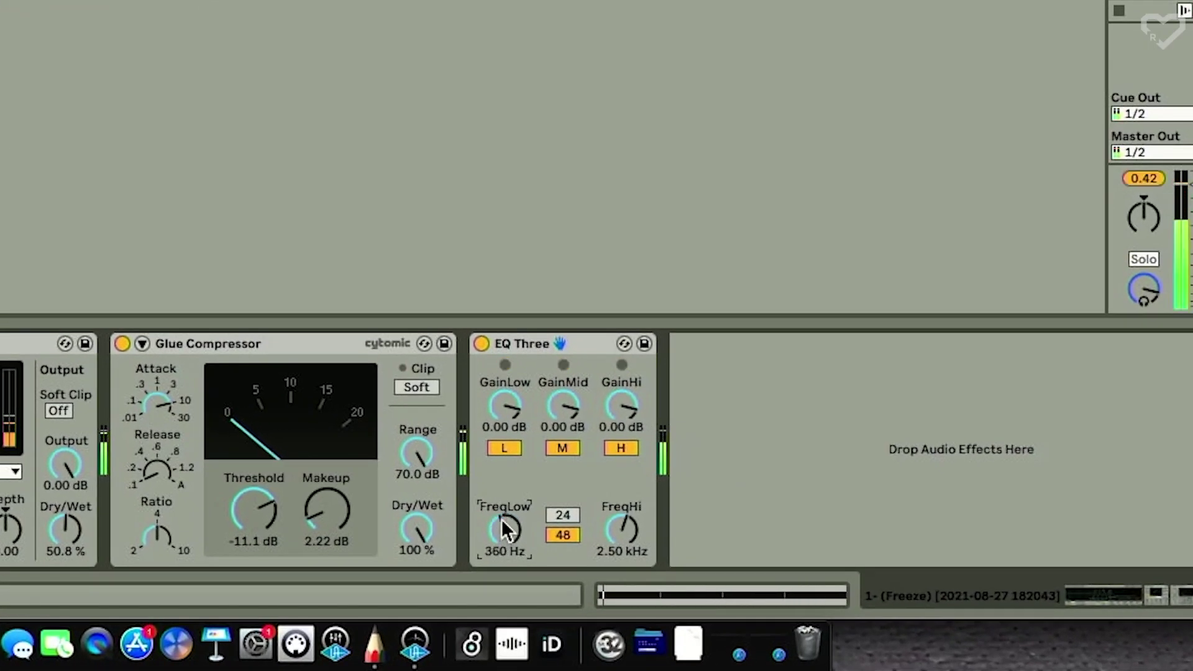
left_click(483, 343)
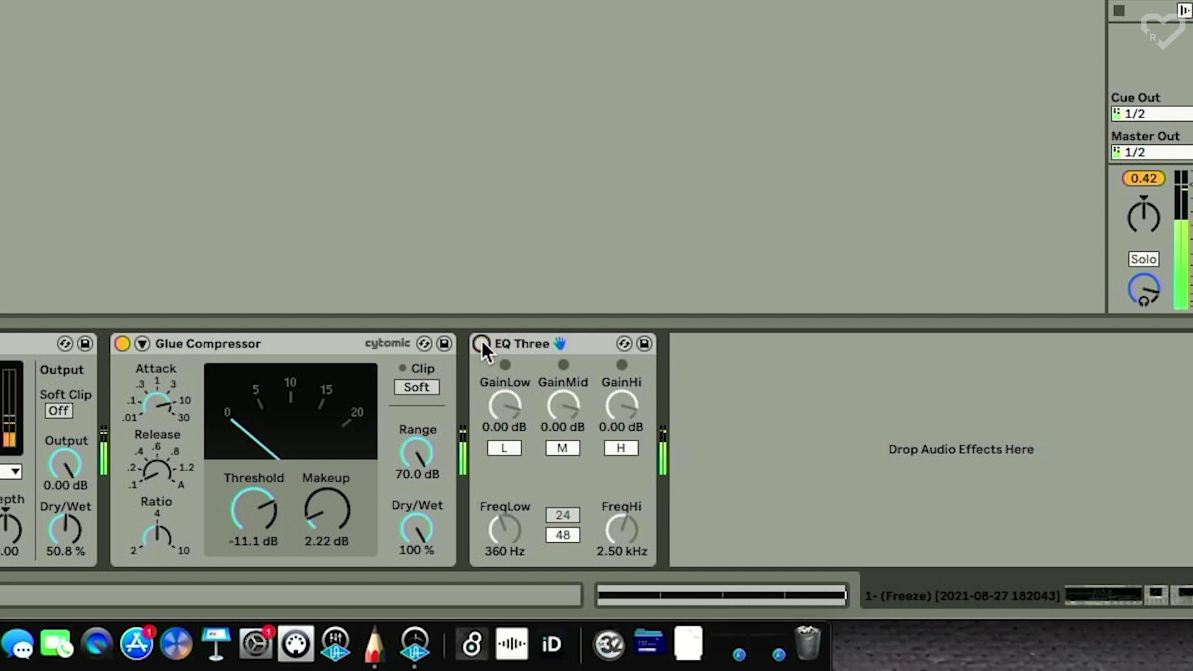
left_click(483, 343)
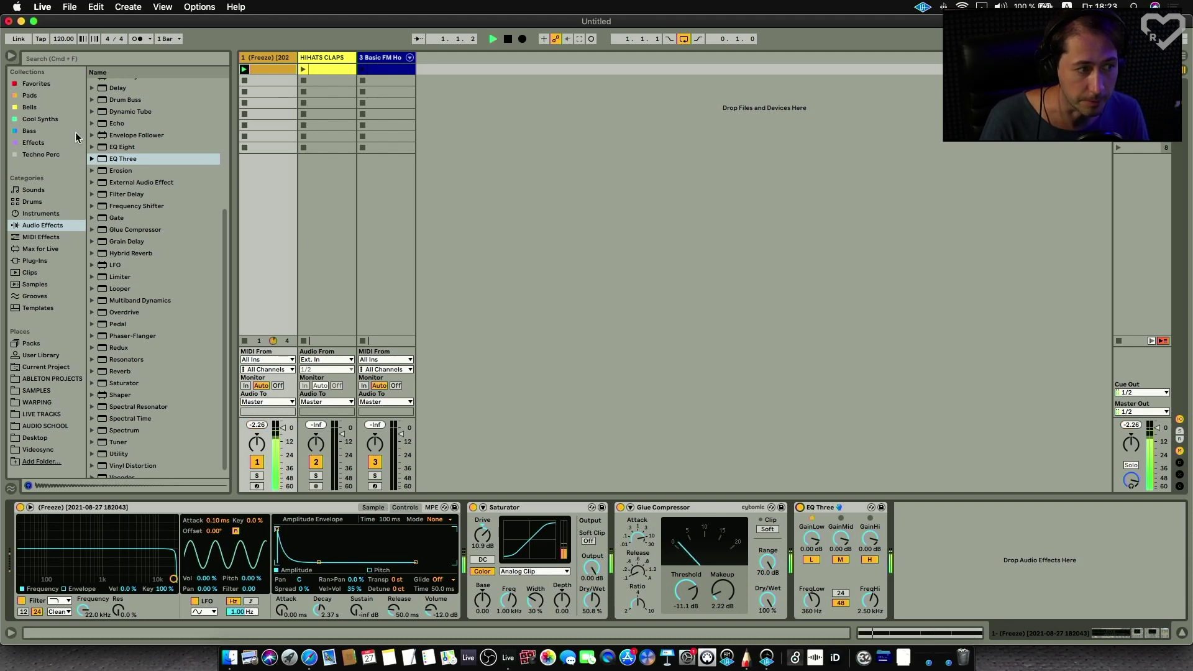
Step: Add a second EQ Three at the end of the device chain with FreqLow at 646 Hz
left_click(120, 161)
left_click_drag(120, 161, 957, 543)
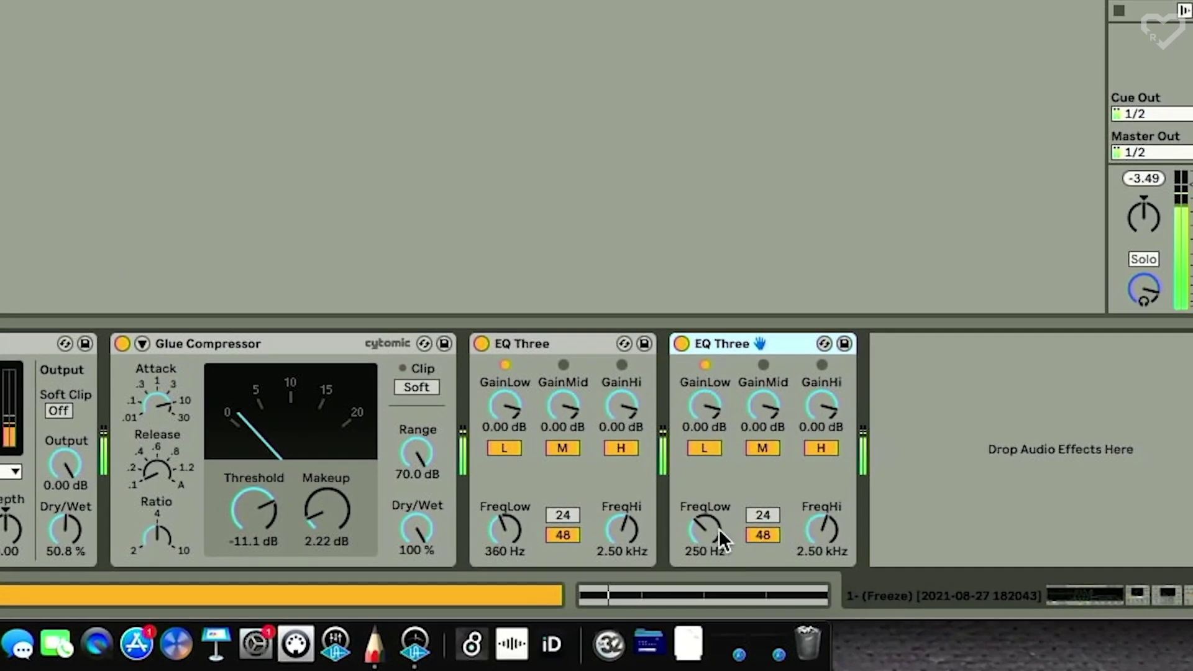
left_click_drag(718, 528, 718, 488)
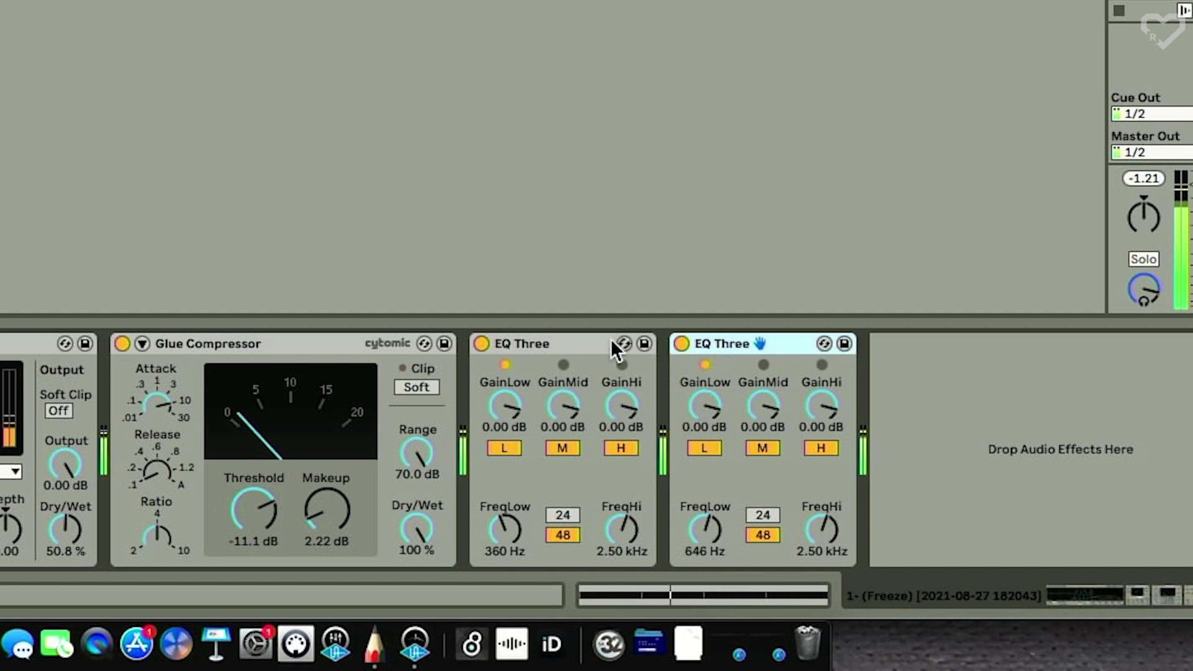
Step: Group the two EQ Three devices into an Audio Effect Rack and compare the kick with the rack off and on
right_click(587, 339)
left_click(636, 457)
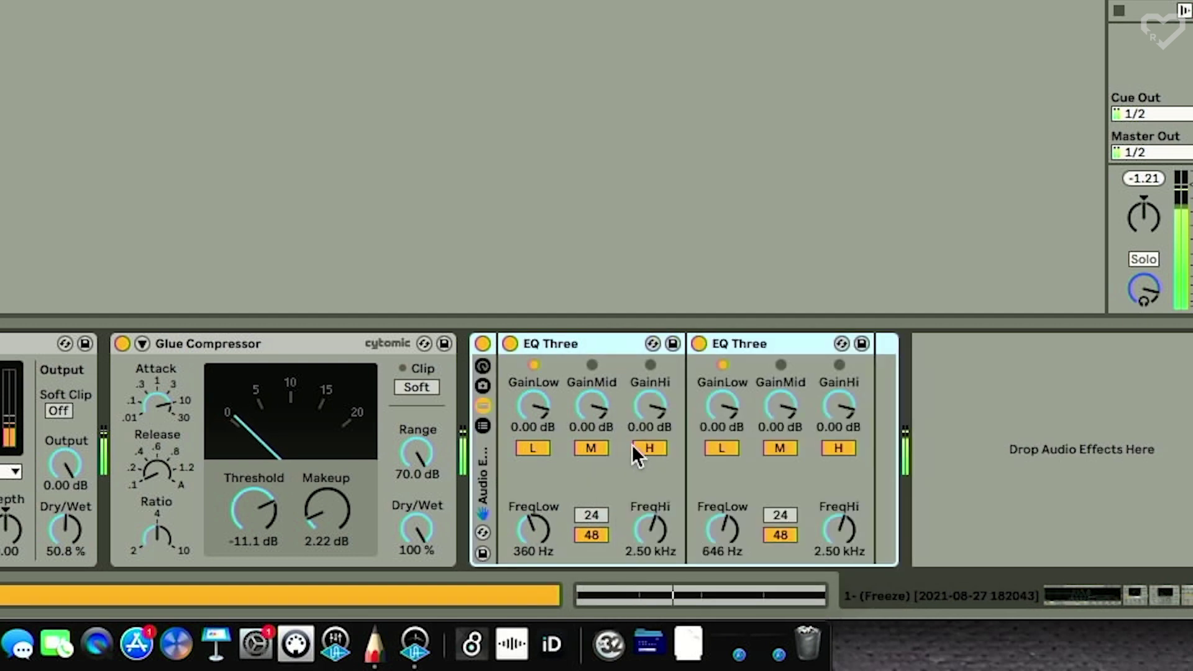
left_click(483, 343)
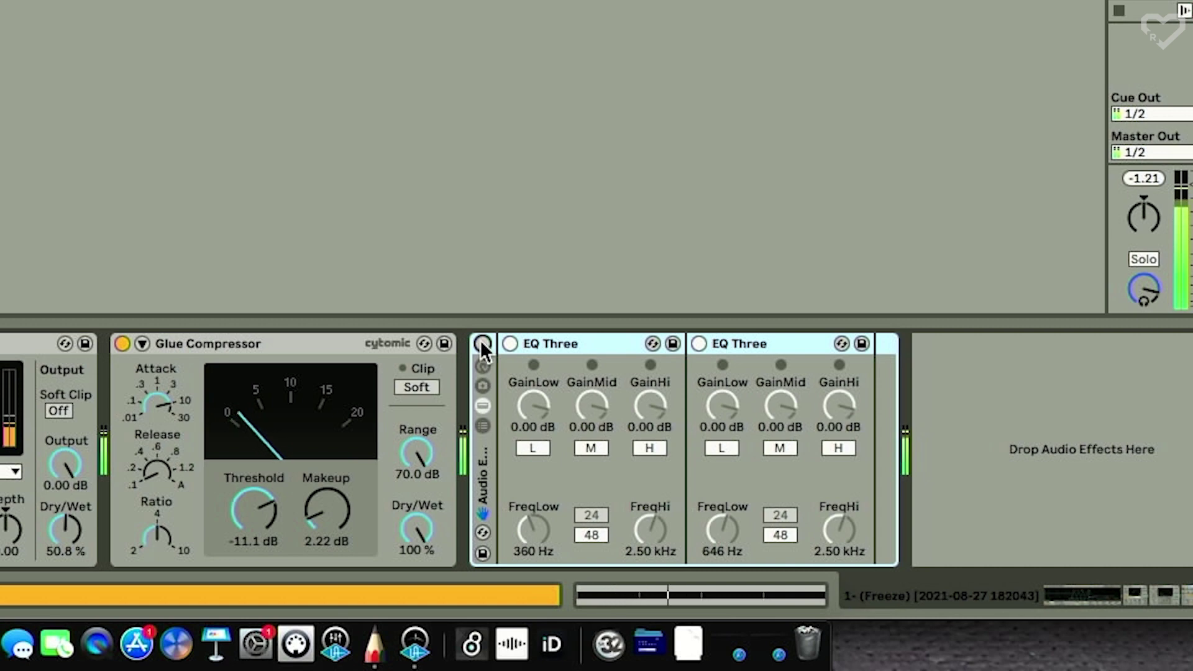
left_click(482, 343)
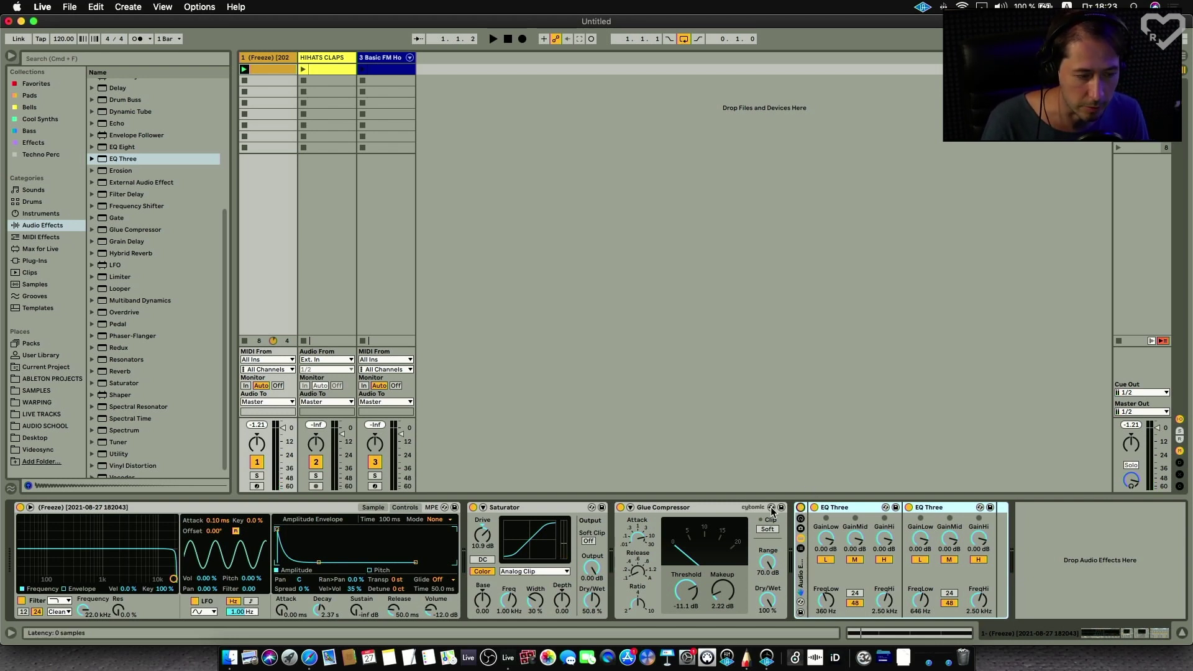
Step: Group the kick's Simpler into an Instrument Rack and show the rack's chain list
scroll(149, 282, "up", 5)
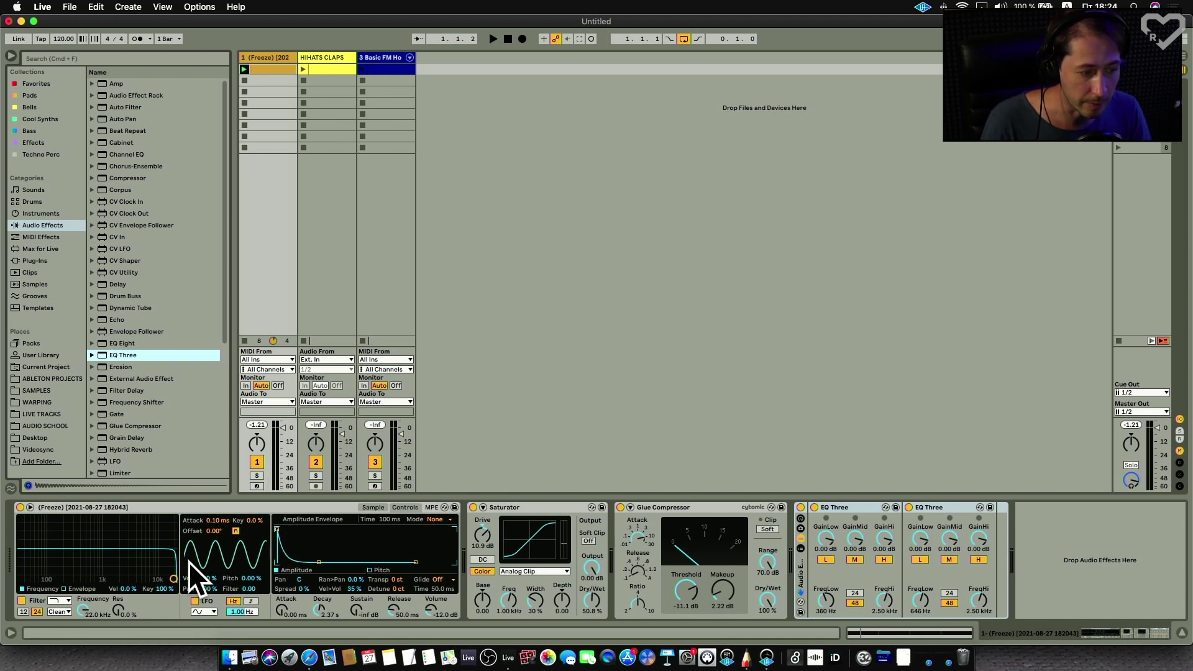
right_click(141, 510)
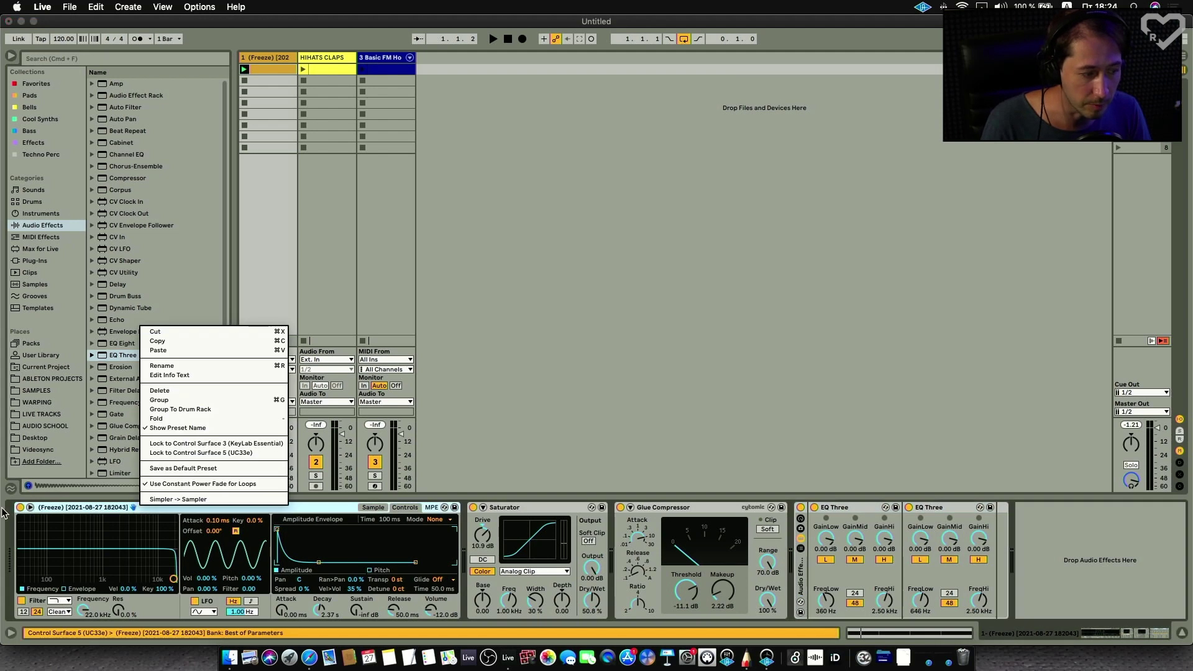
left_click(155, 401)
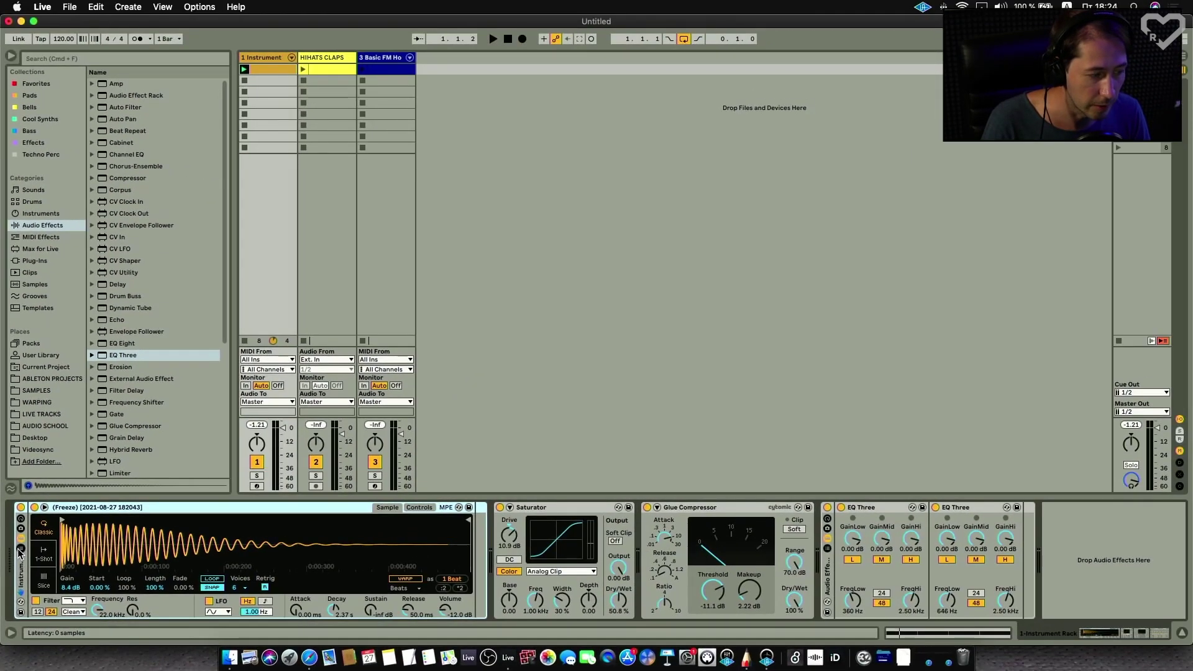
left_click(19, 550)
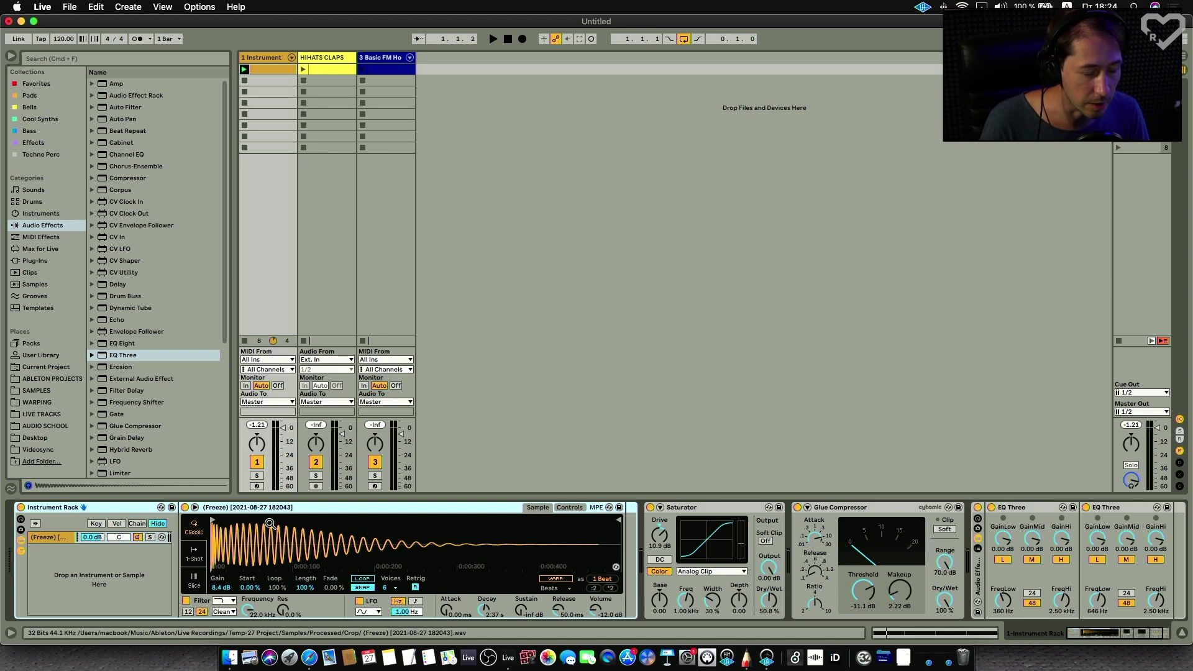
Step: Search the samples for "click", preview Click 1 and Click Burned, and add Click Burned as a second chain in the Instrument Rack
left_click(37, 284)
left_click(48, 58)
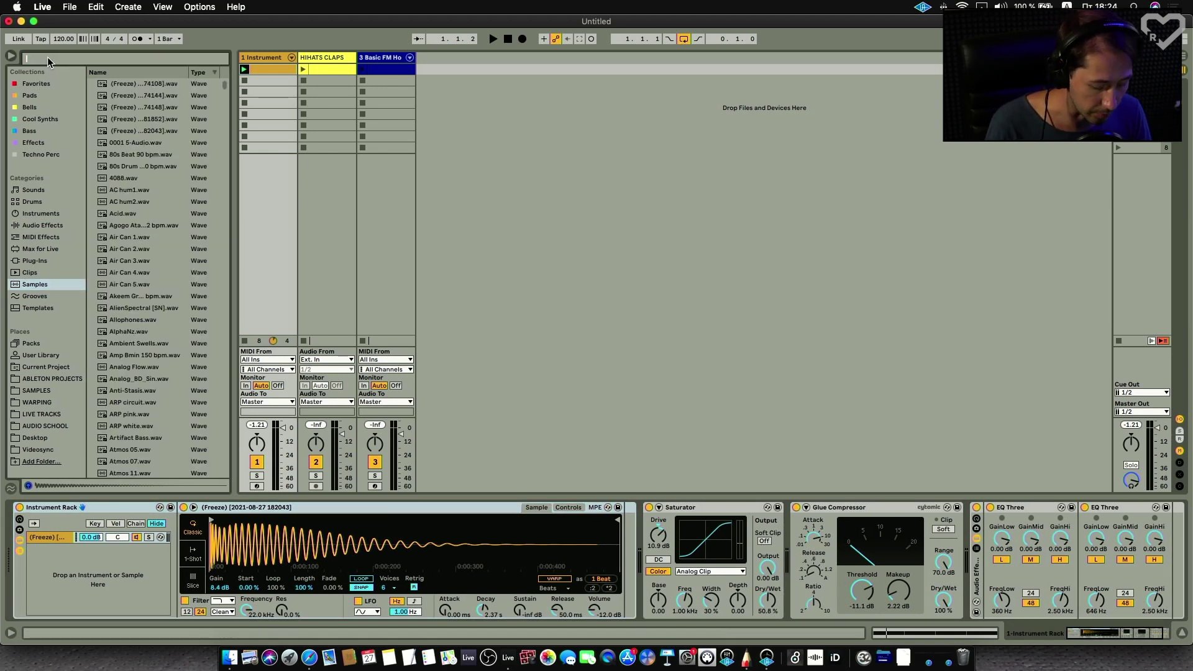
type("click")
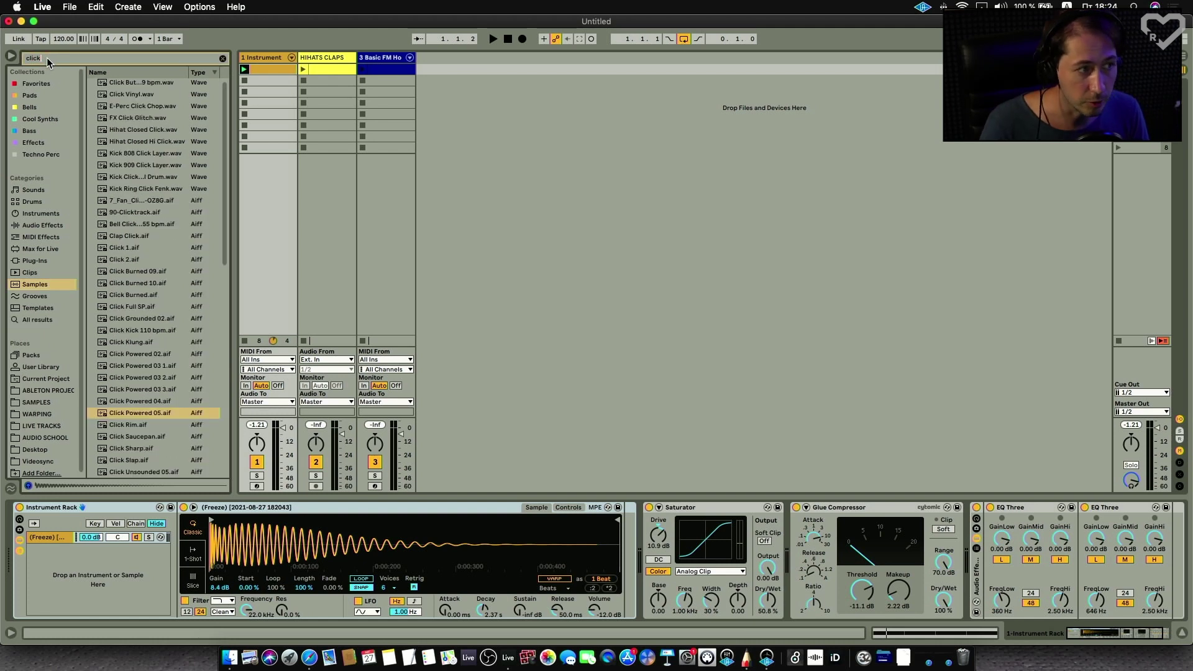
left_click(133, 244)
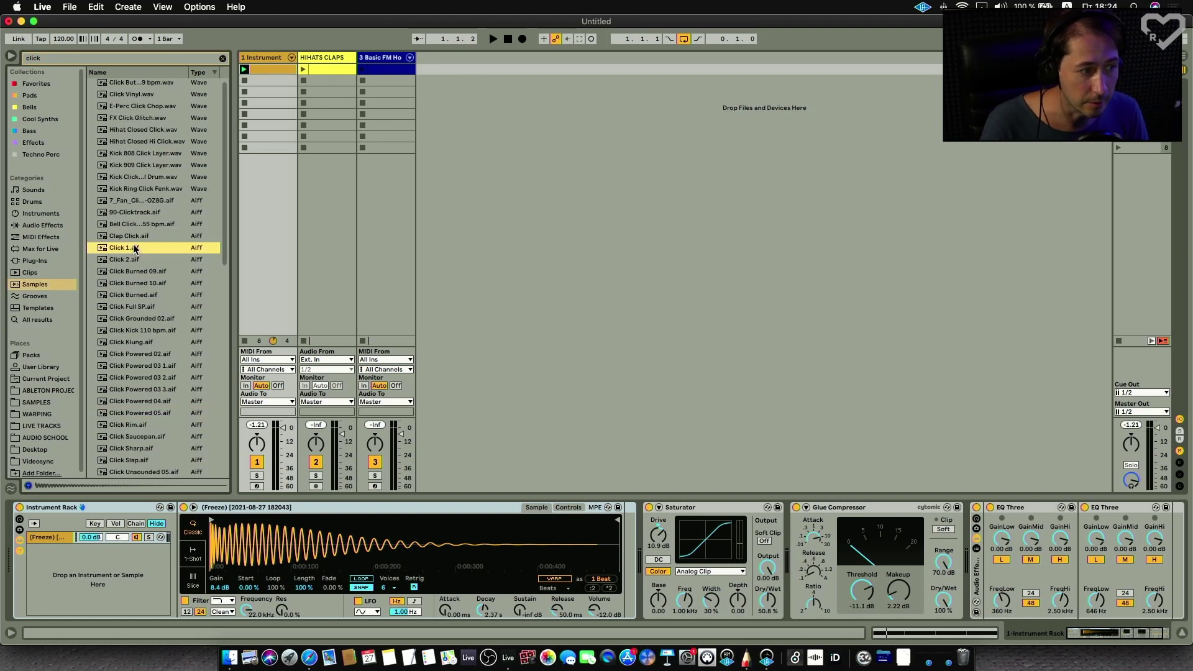
left_click(144, 297)
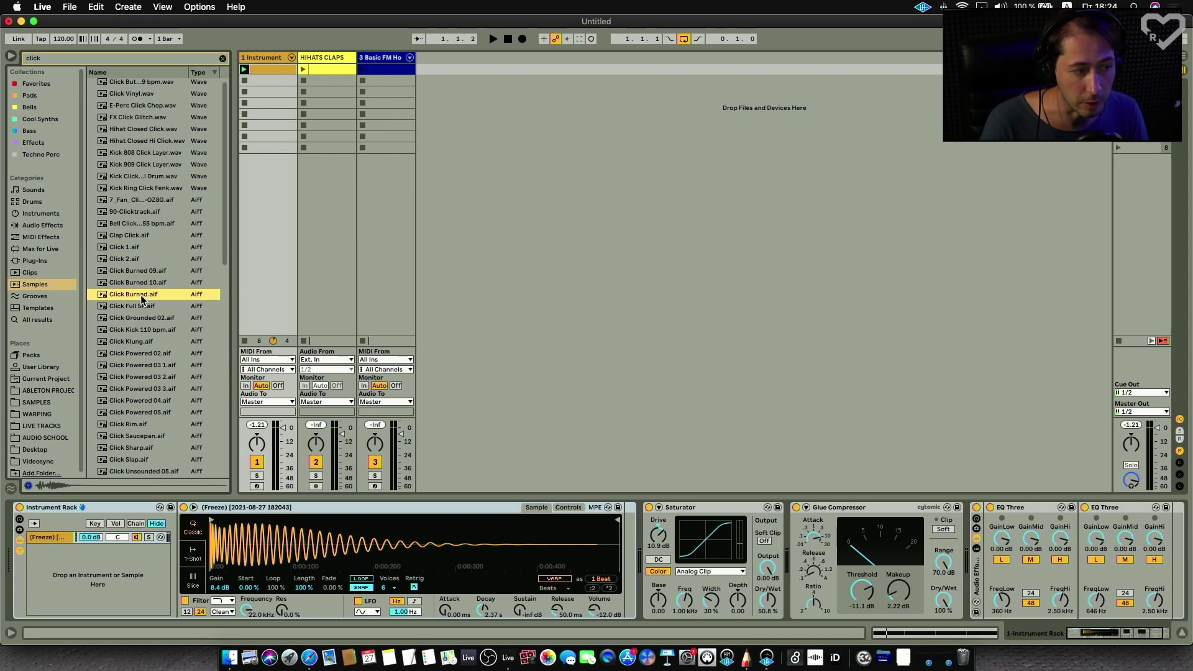
mouse_move(143, 303)
left_mouse_down()
mouse_move(93, 497)
mouse_move(55, 550)
left_mouse_up()
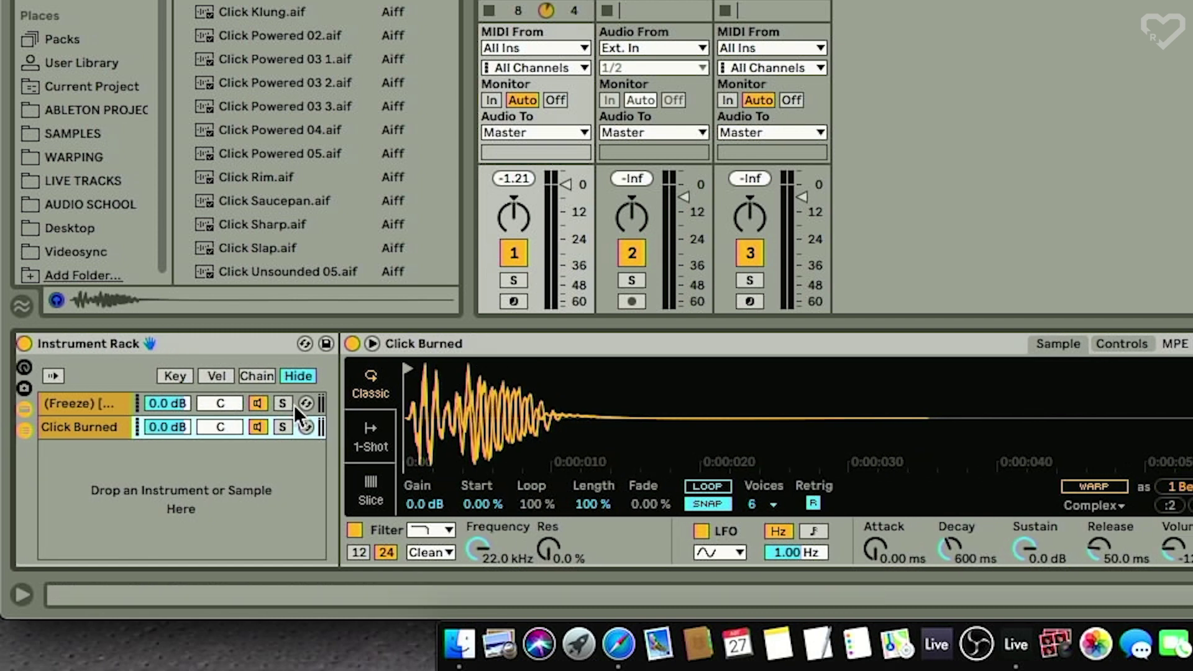
Step: Set the click chain's volume to -10.6 dB, replace its sample with Click Powered 05, and slightly lower track 1's volume
left_click_drag(167, 427, 166, 463)
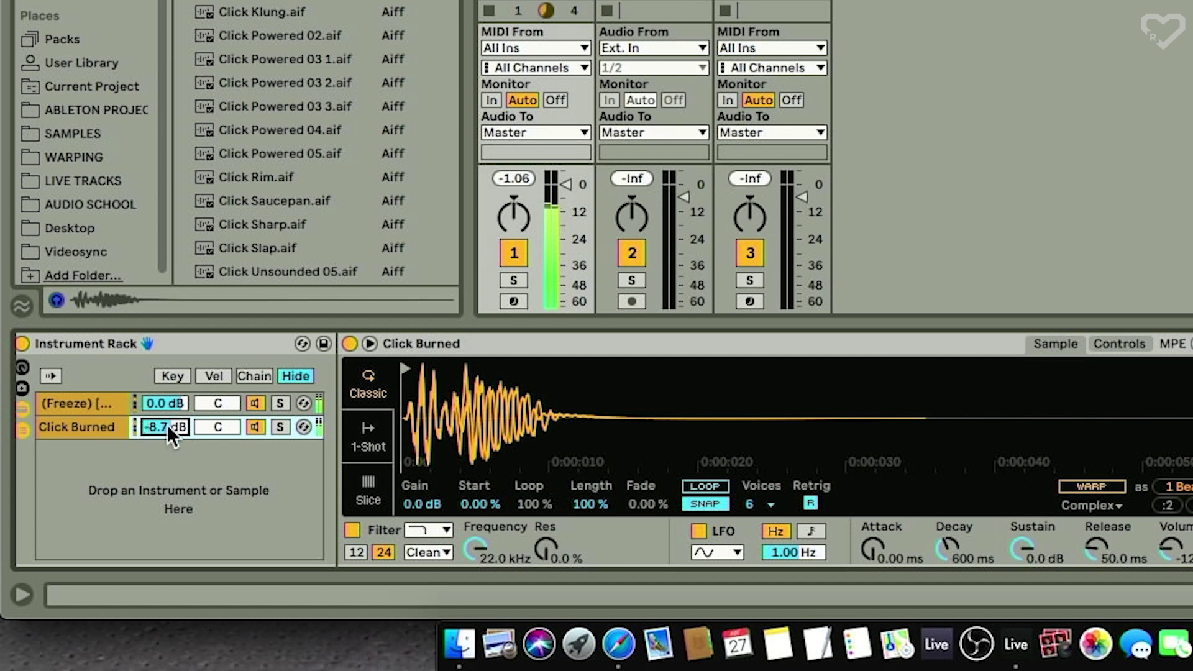
mouse_move(166, 424)
left_mouse_down()
mouse_move(166, 407)
mouse_move(166, 435)
left_mouse_up()
left_click_drag(256, 105, 533, 428)
left_click_drag(280, 153, 506, 392)
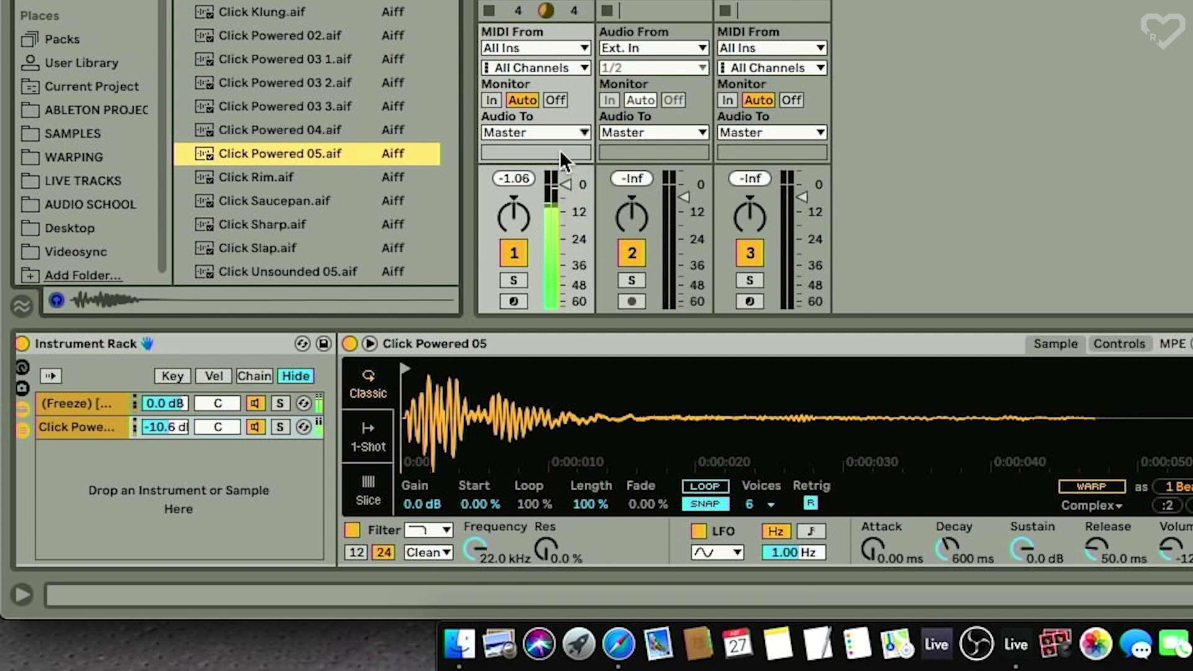
left_click(565, 185)
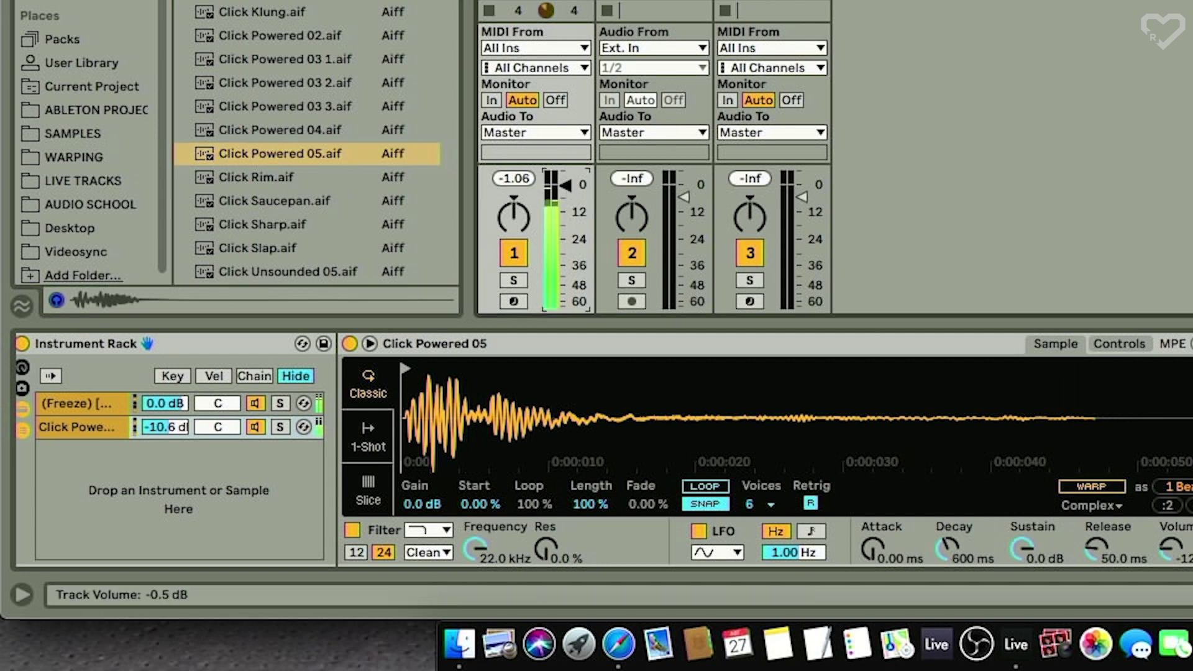
Step: Set the kick Simpler's pitch envelope to +10 st with 447 ms decay, transpose to -4 st and amplitude decay to 1.40 s, then stop playback
left_click(98, 398)
left_click(1124, 344)
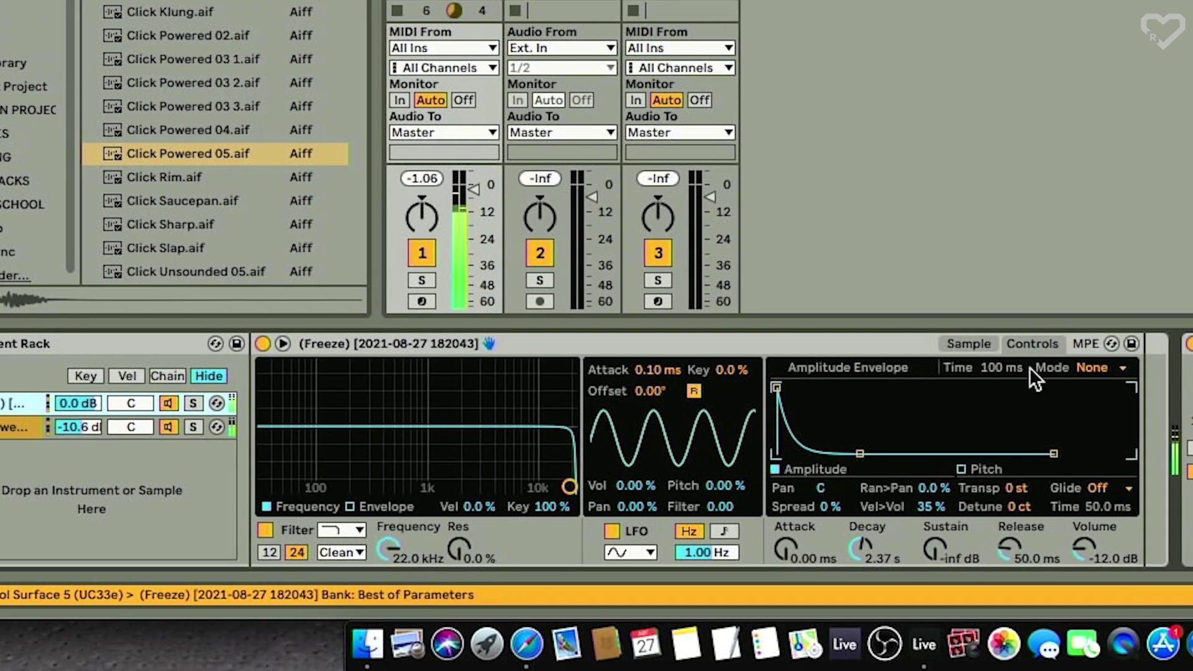
left_click(817, 469)
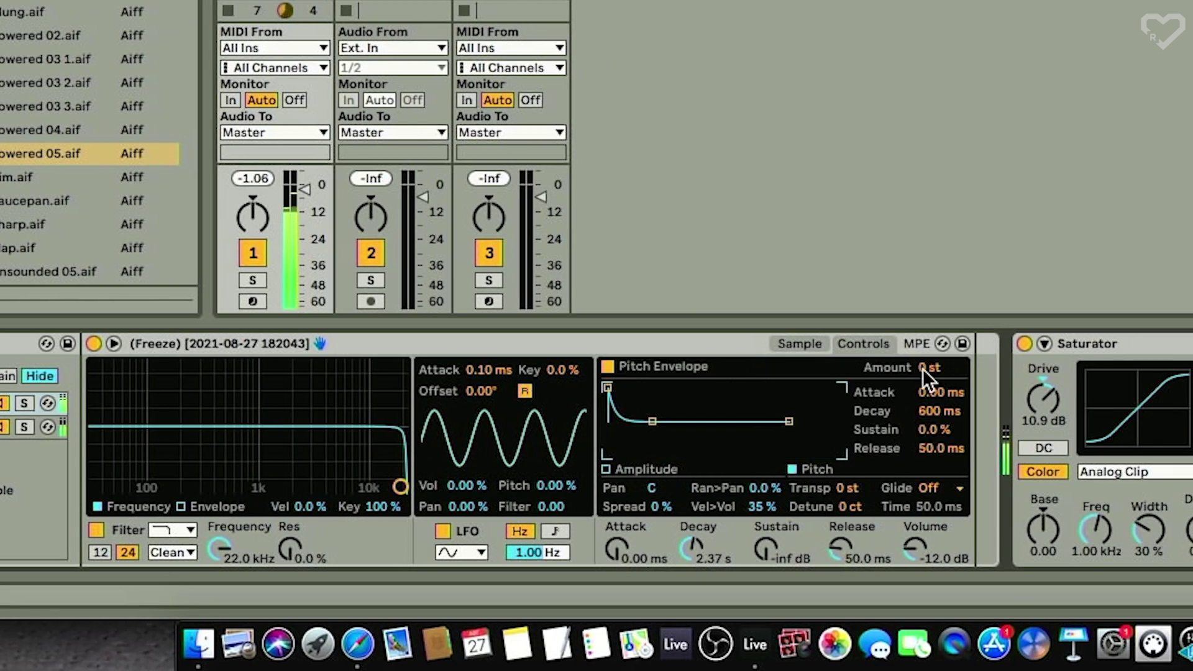
left_click_drag(932, 367, 933, 358)
mouse_move(939, 411)
left_mouse_down()
mouse_move(939, 435)
mouse_move(940, 420)
left_mouse_up()
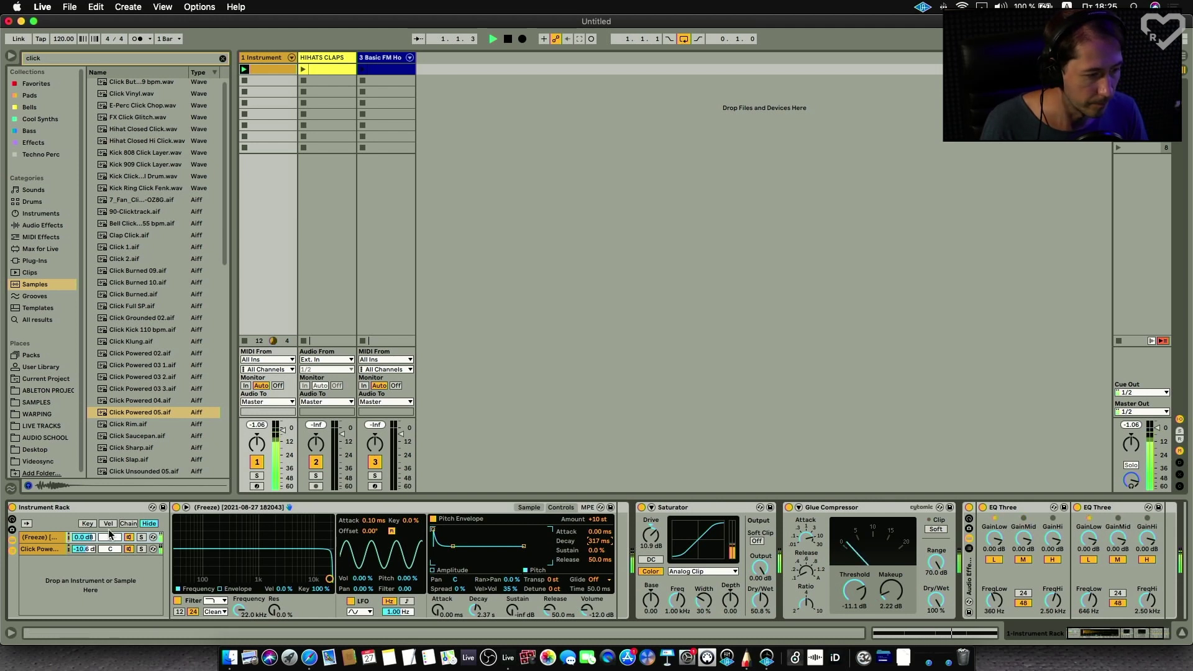
left_click_drag(552, 579, 552, 586)
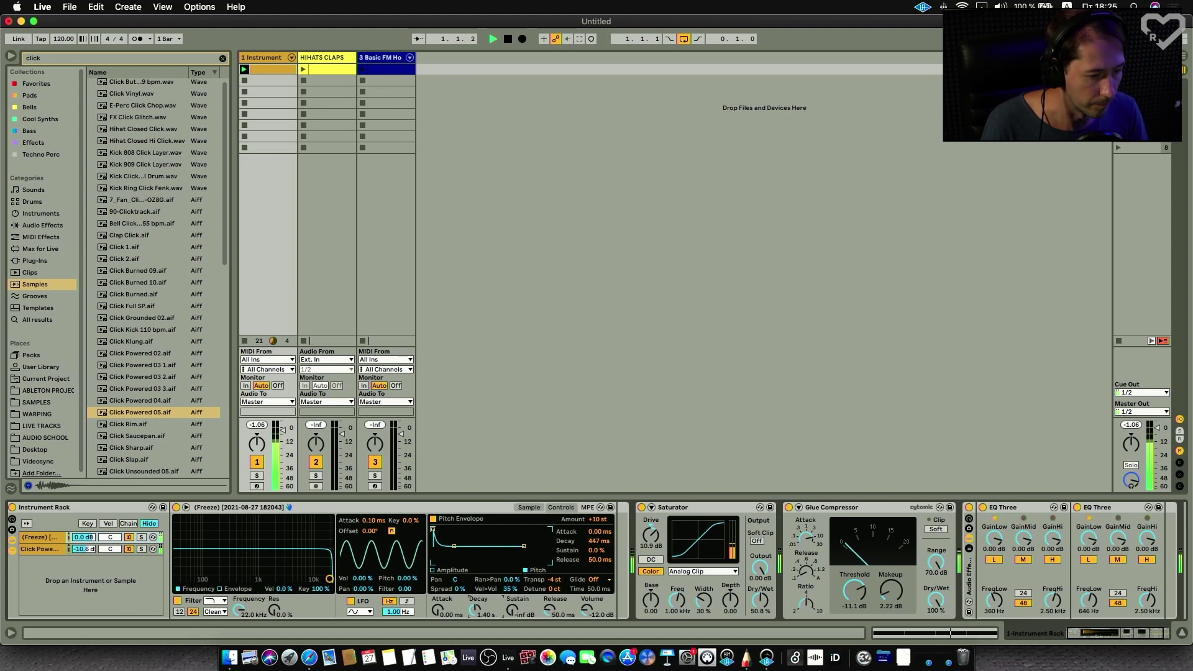
key("space")
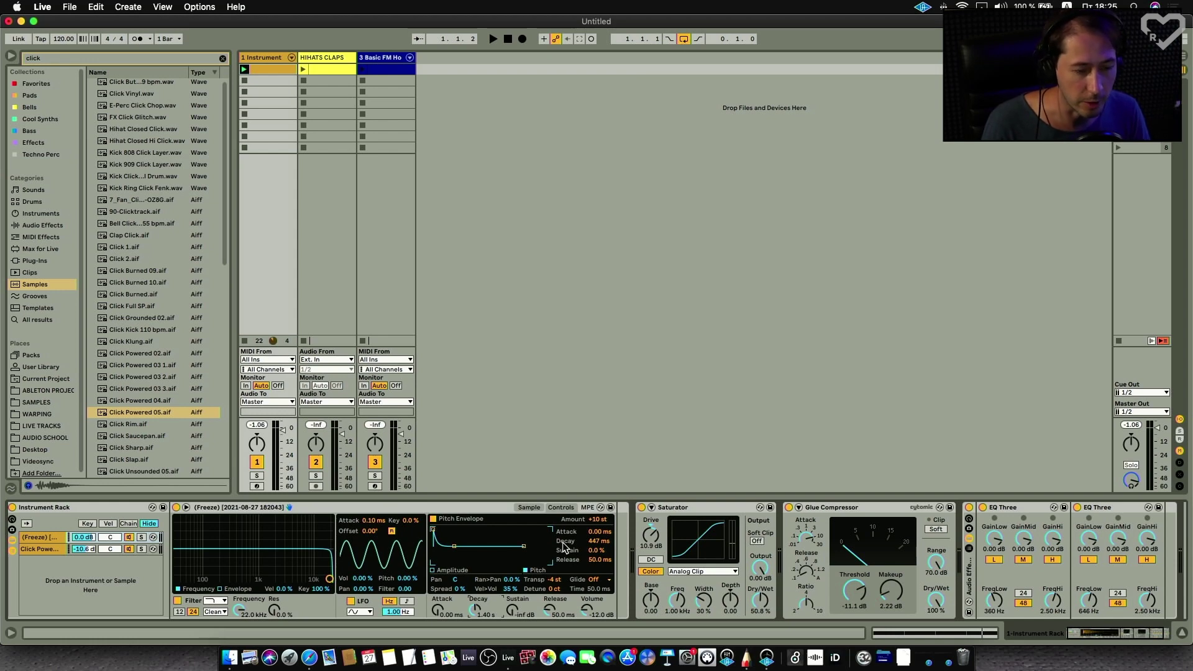
Step: Show the sample waveform of the kick chain's Simpler
left_click(261, 67)
key("shift+Tab")
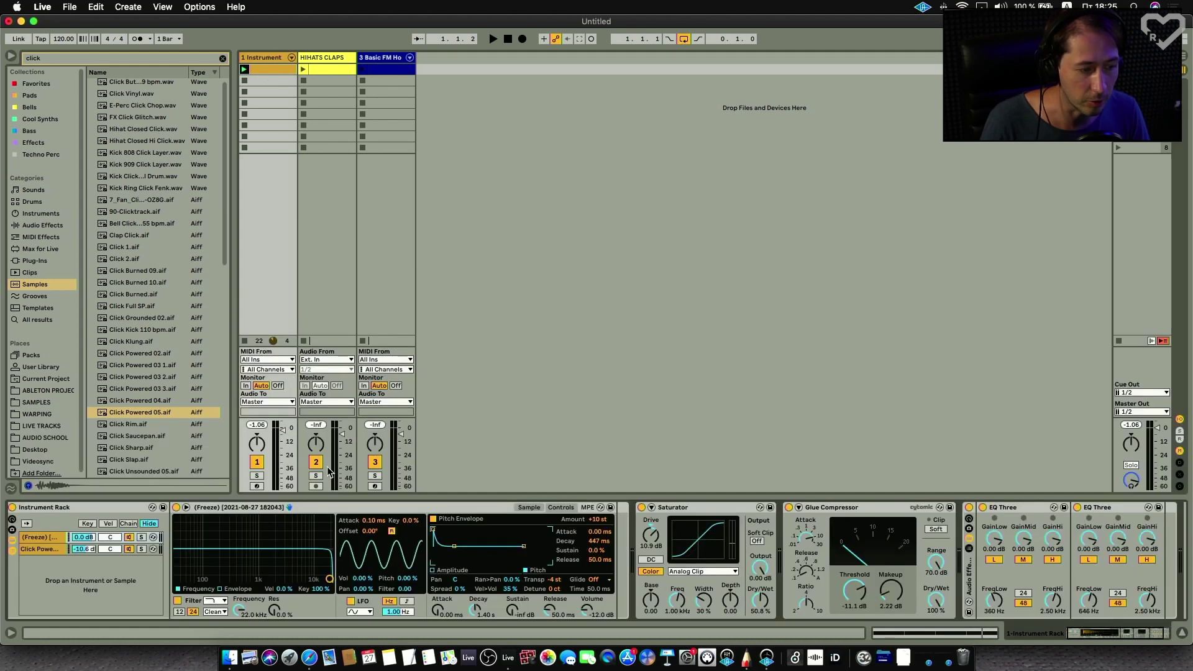
left_click(528, 507)
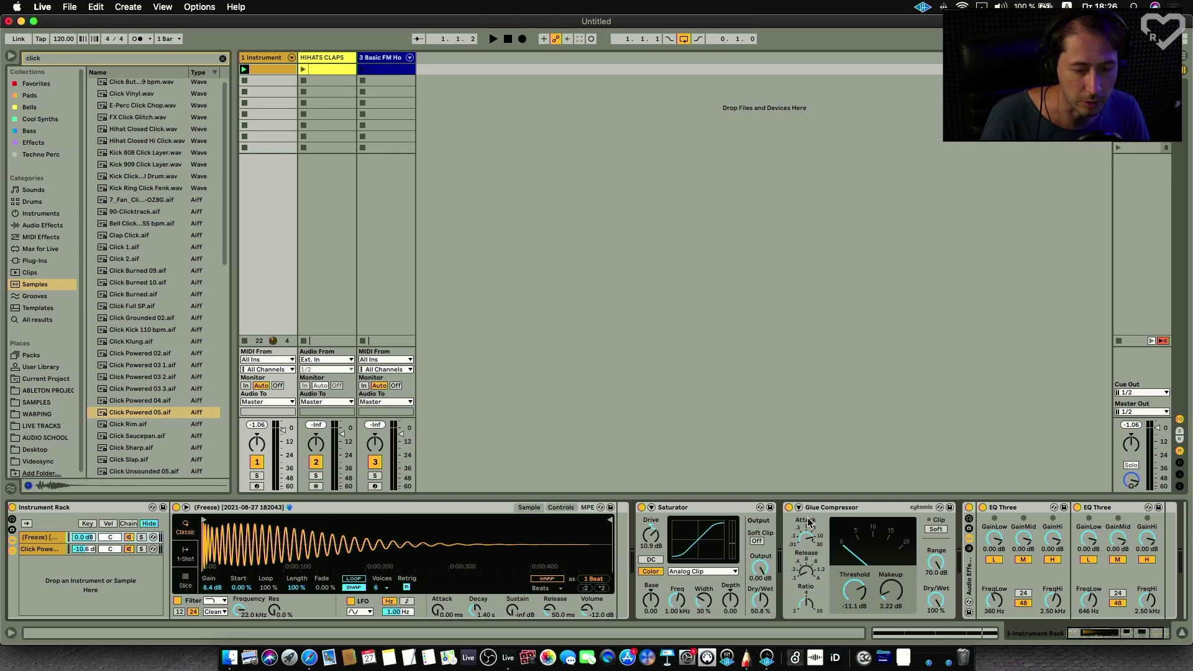
Step: Play the kick together with the HIHATS CLAPS and Basic FM House Bass clips to audition it in context
scroll(818, 522, "right", 1)
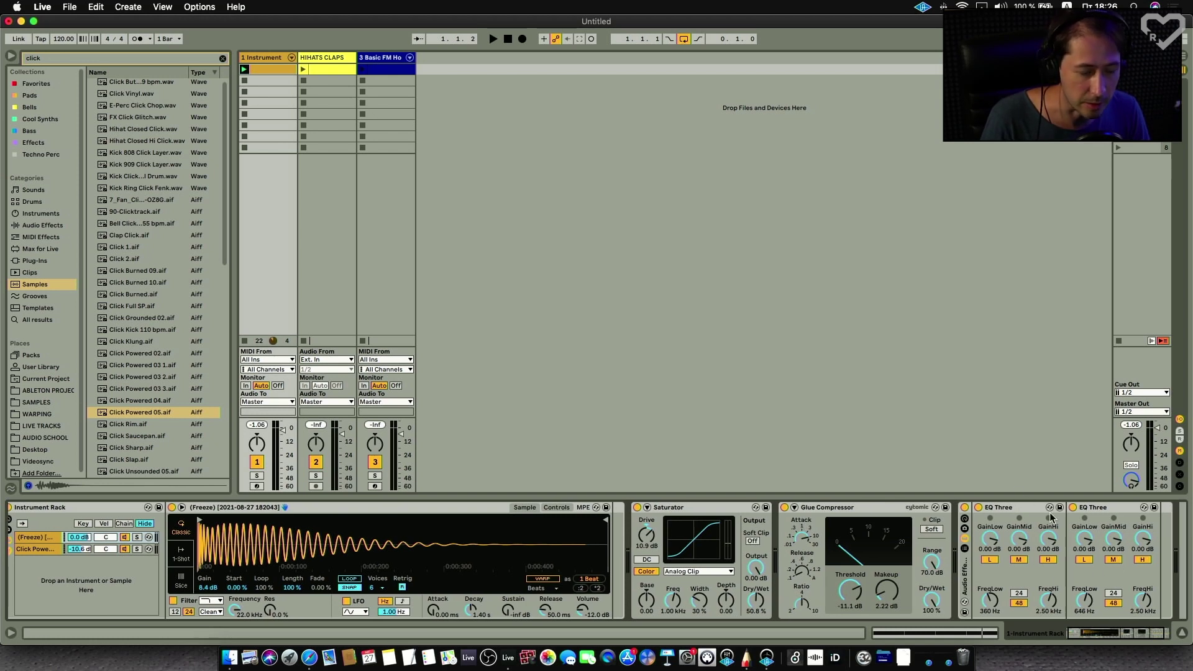
scroll(337, 536, "left", 2)
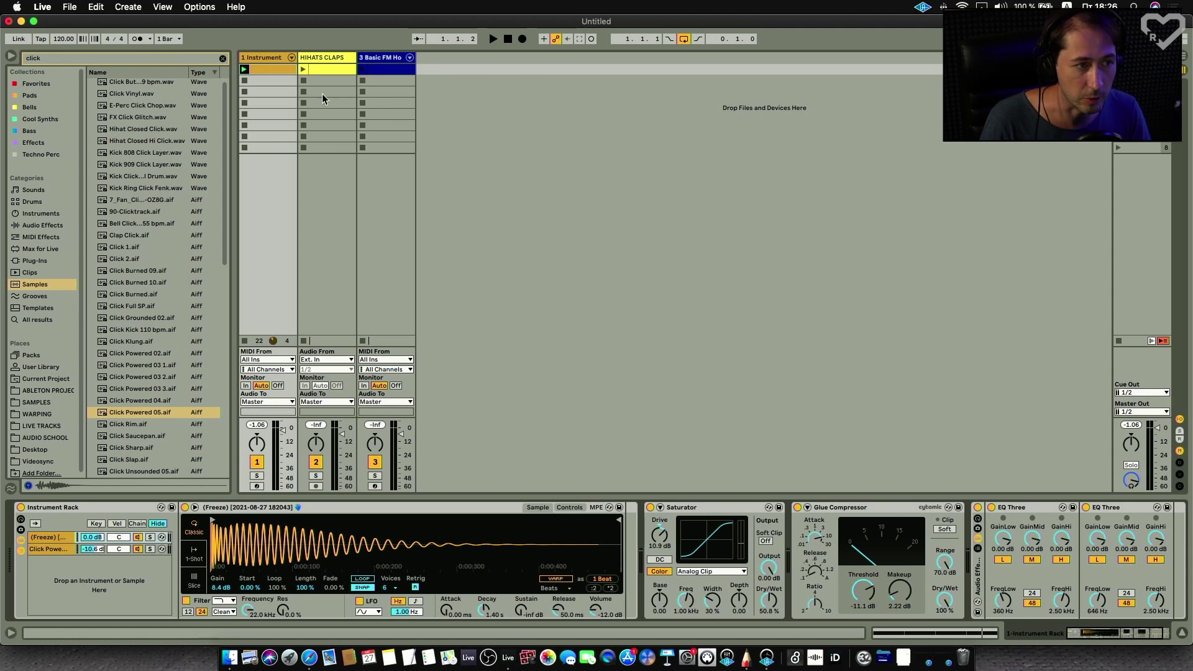
key("space")
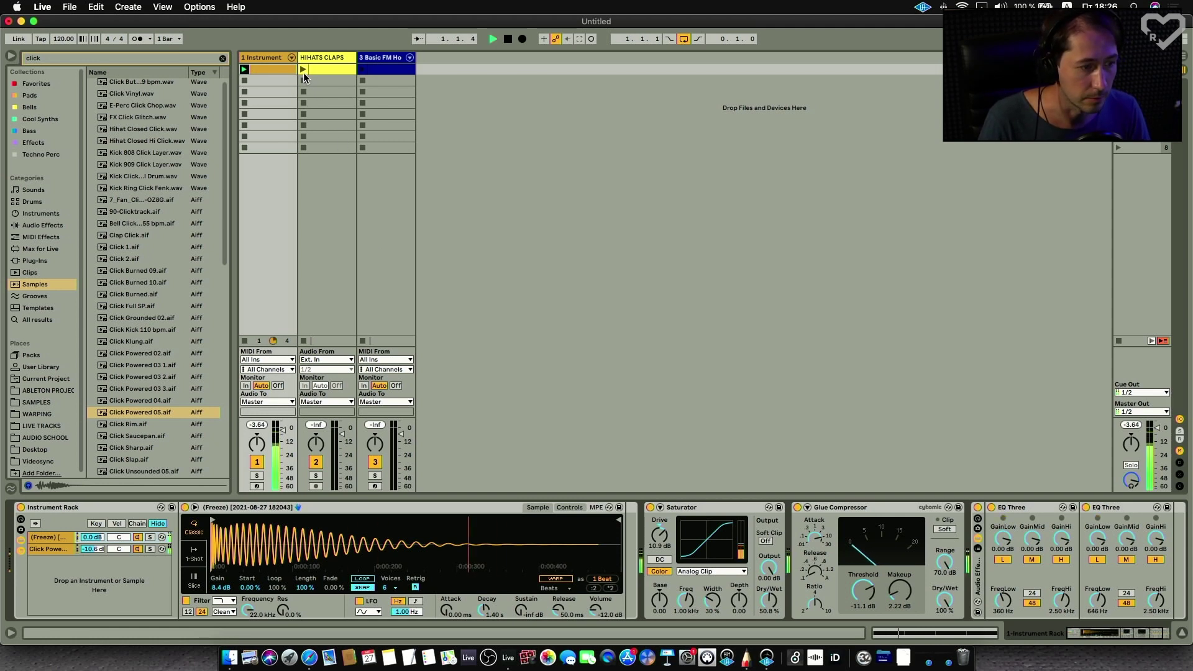
left_click(303, 69)
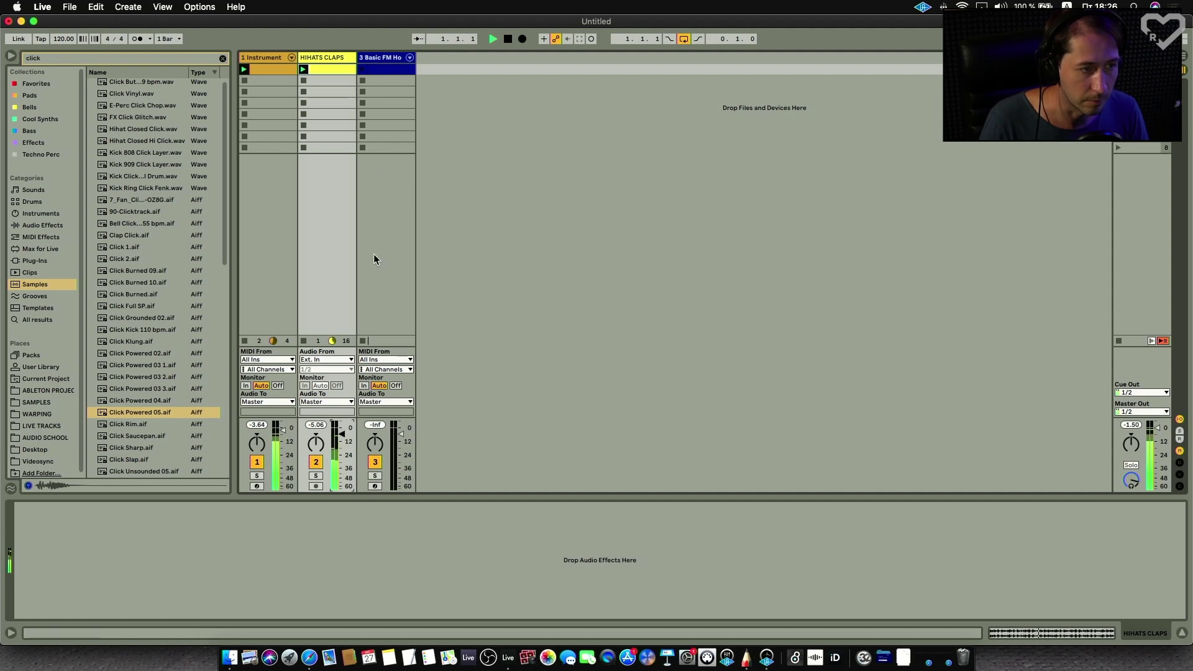
left_click(362, 70)
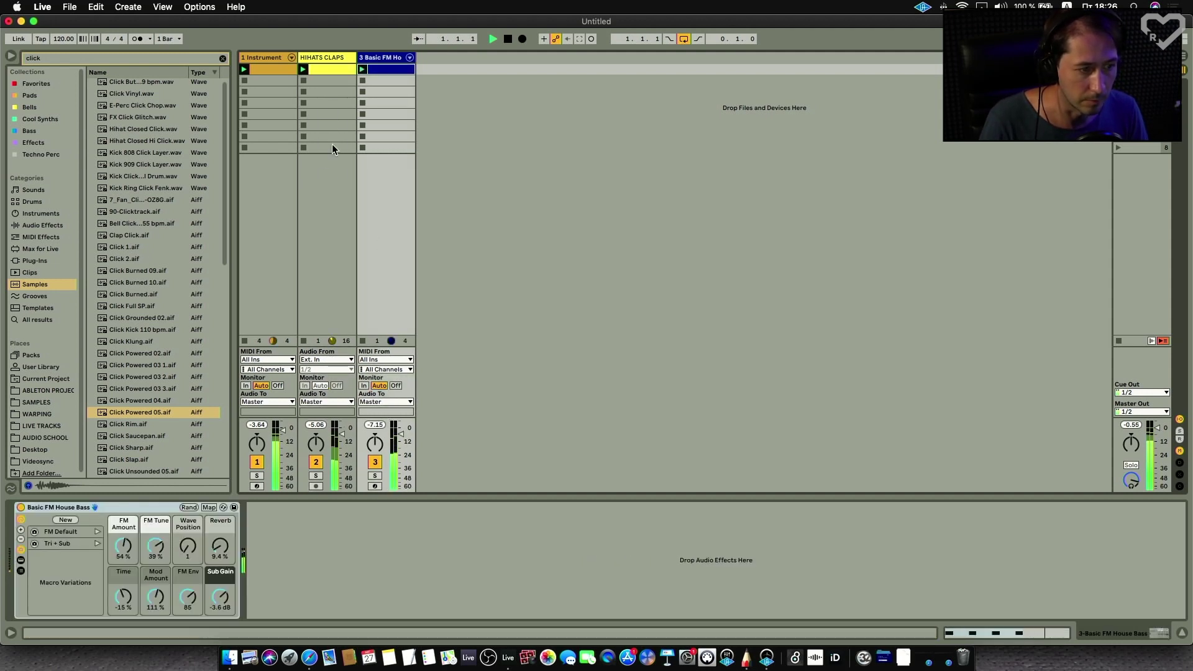
Step: Inspect the kick track's MIDI clip and device chain, and show the Click Powered 05 chain's Simpler in the Instrument Rack
left_click(267, 67)
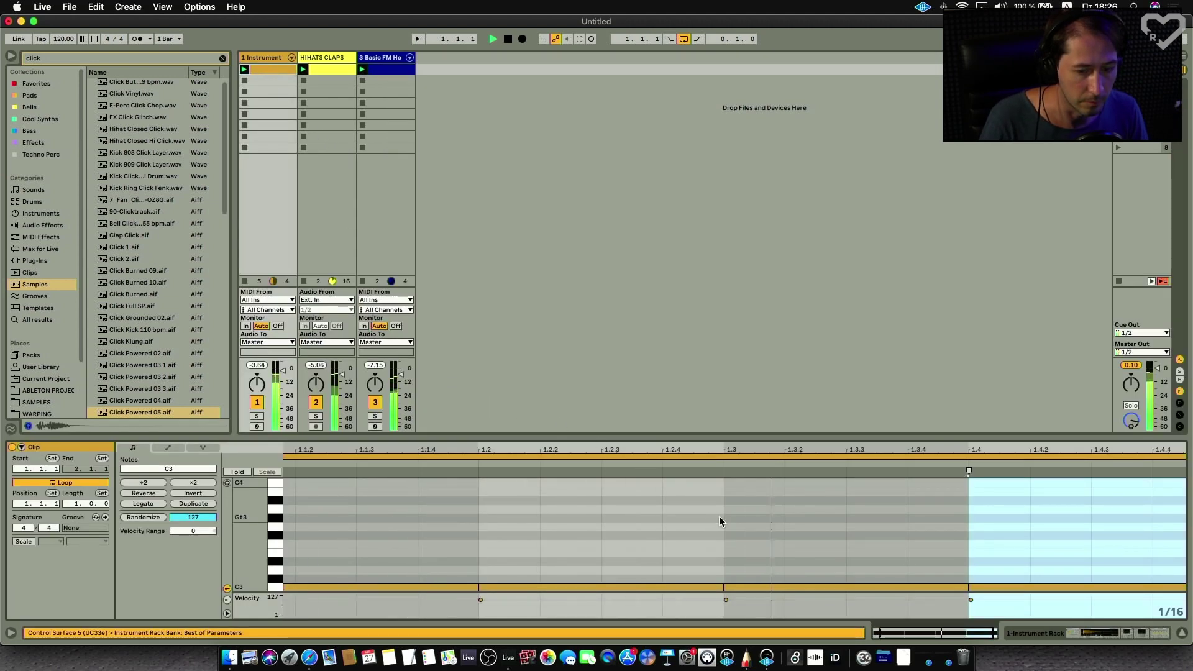
left_click(270, 55)
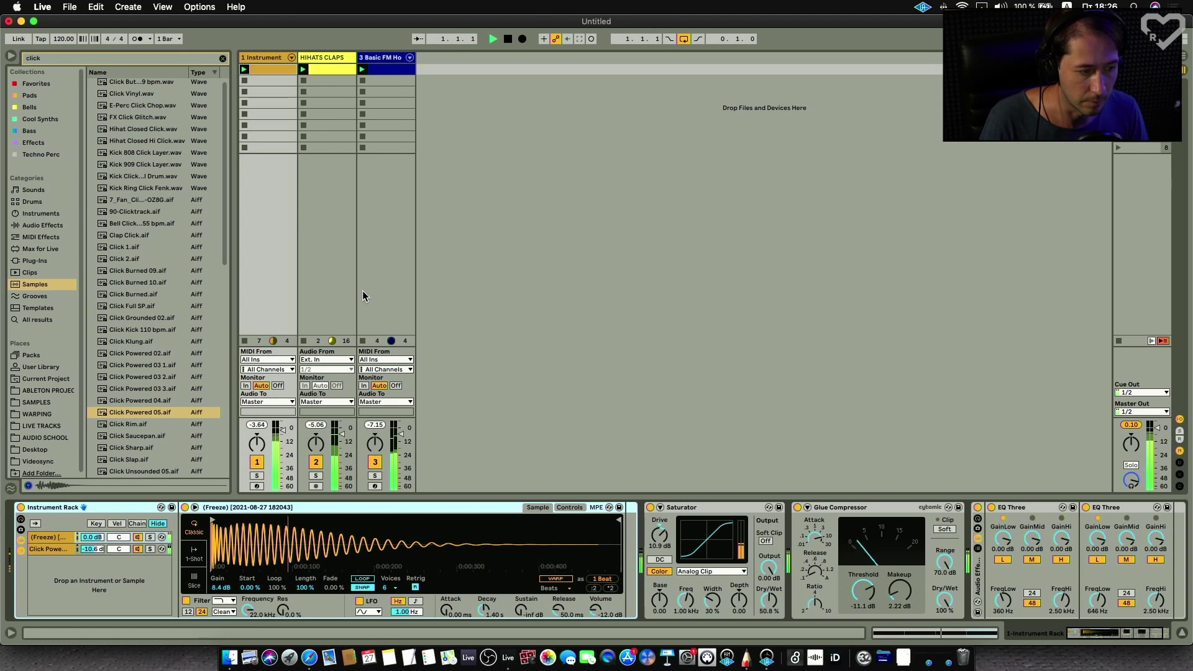
left_click(57, 552)
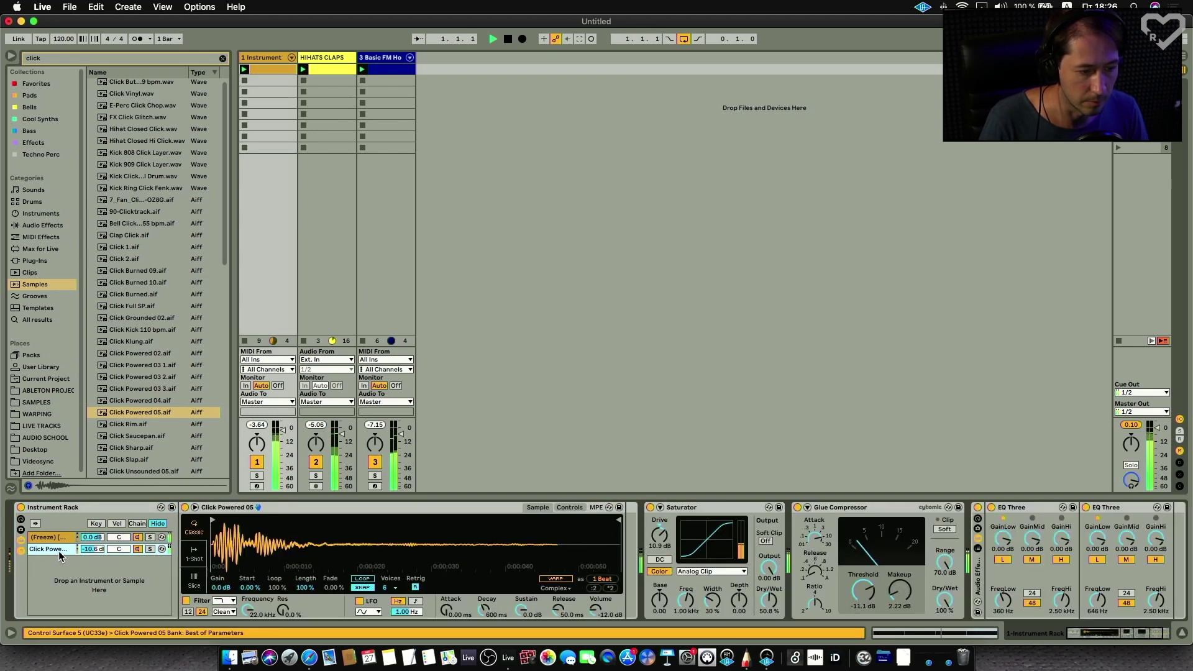
key("space")
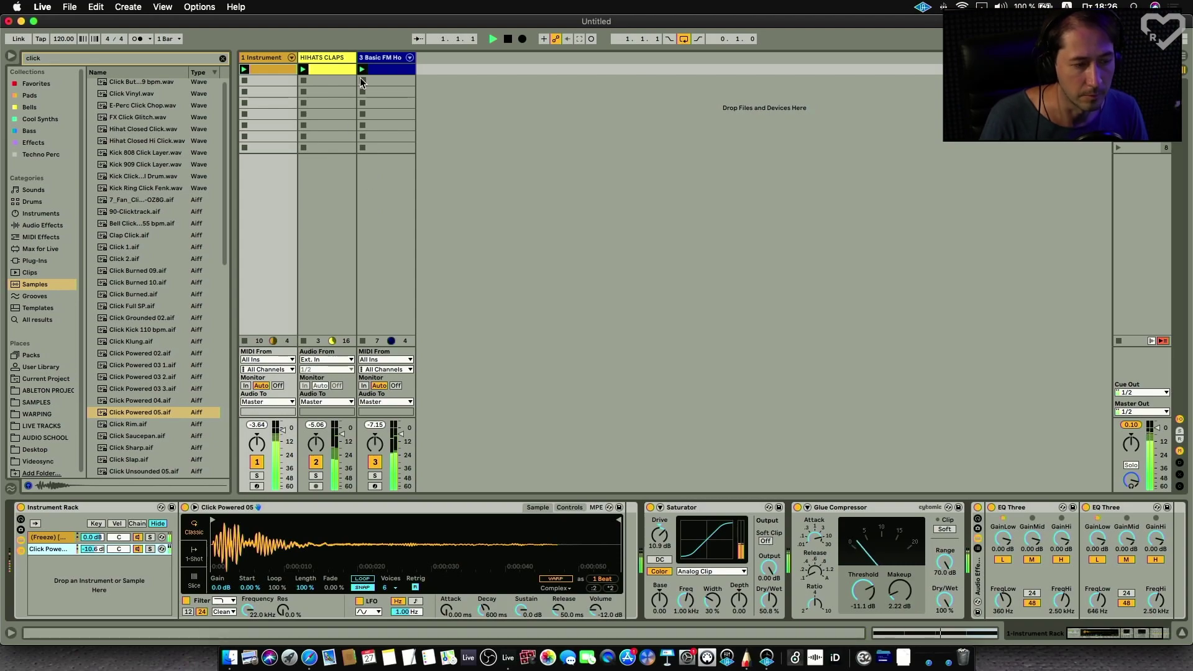